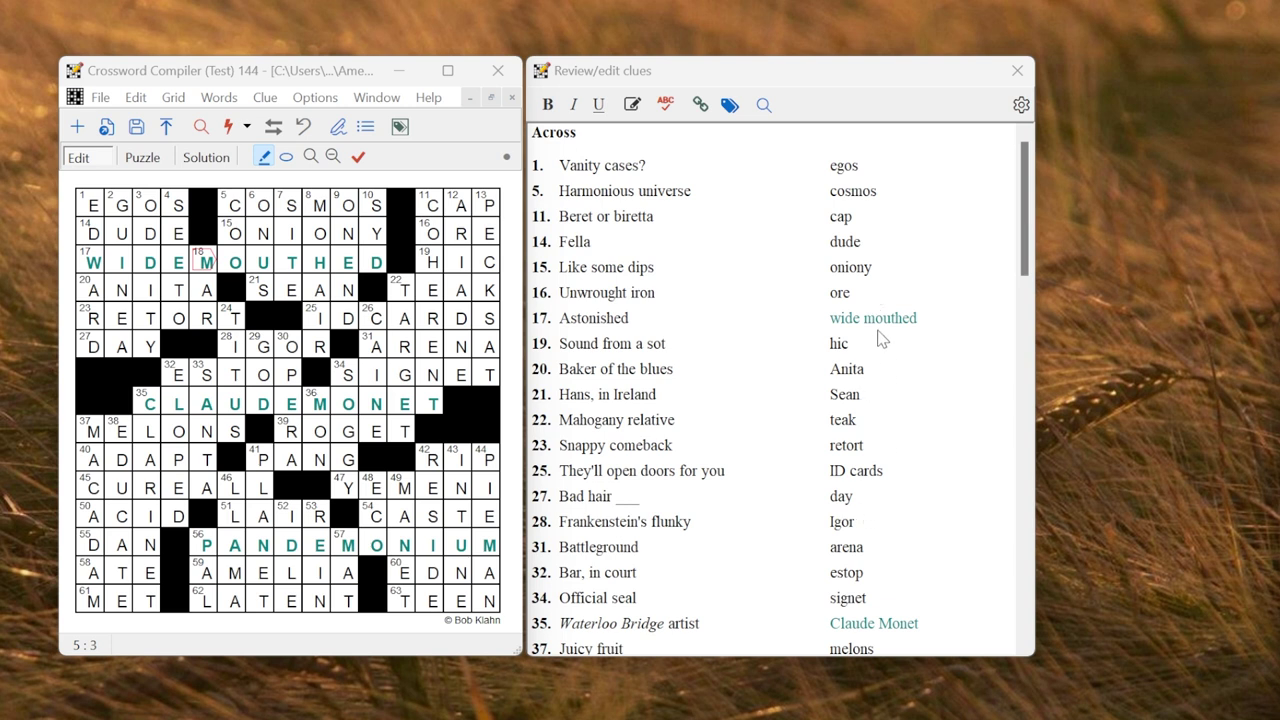
Open the context menu for the answer 'wide mouthed' in the clue review list.
right_click(872, 328)
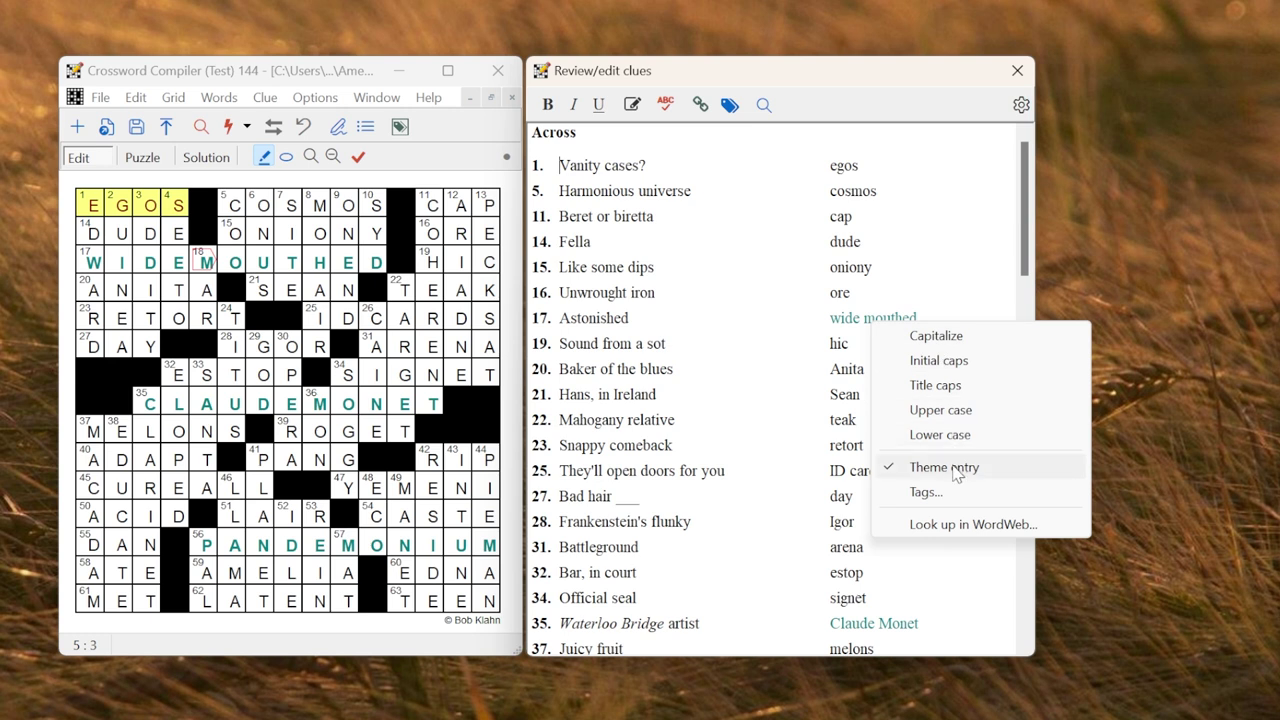
Turn off Theme entry for 'wide mouthed', then mark it as a theme entry again.
left_click(955, 474)
right_click(894, 322)
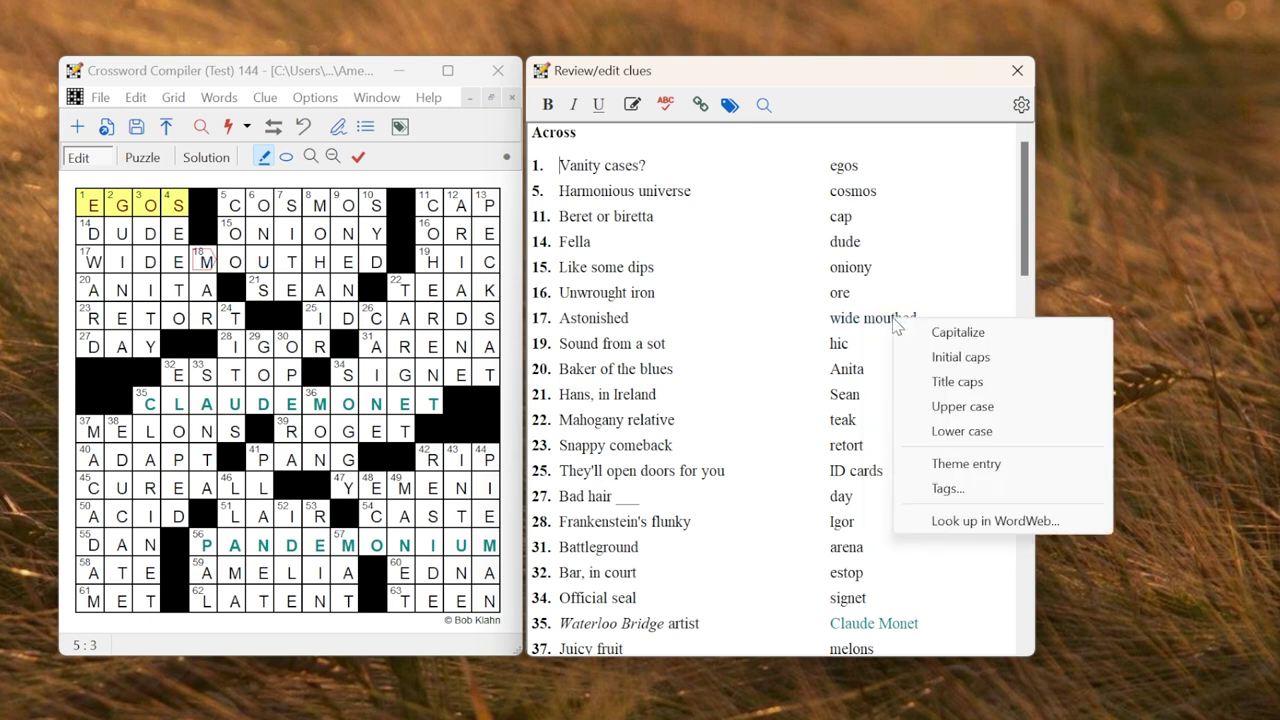
left_click(965, 464)
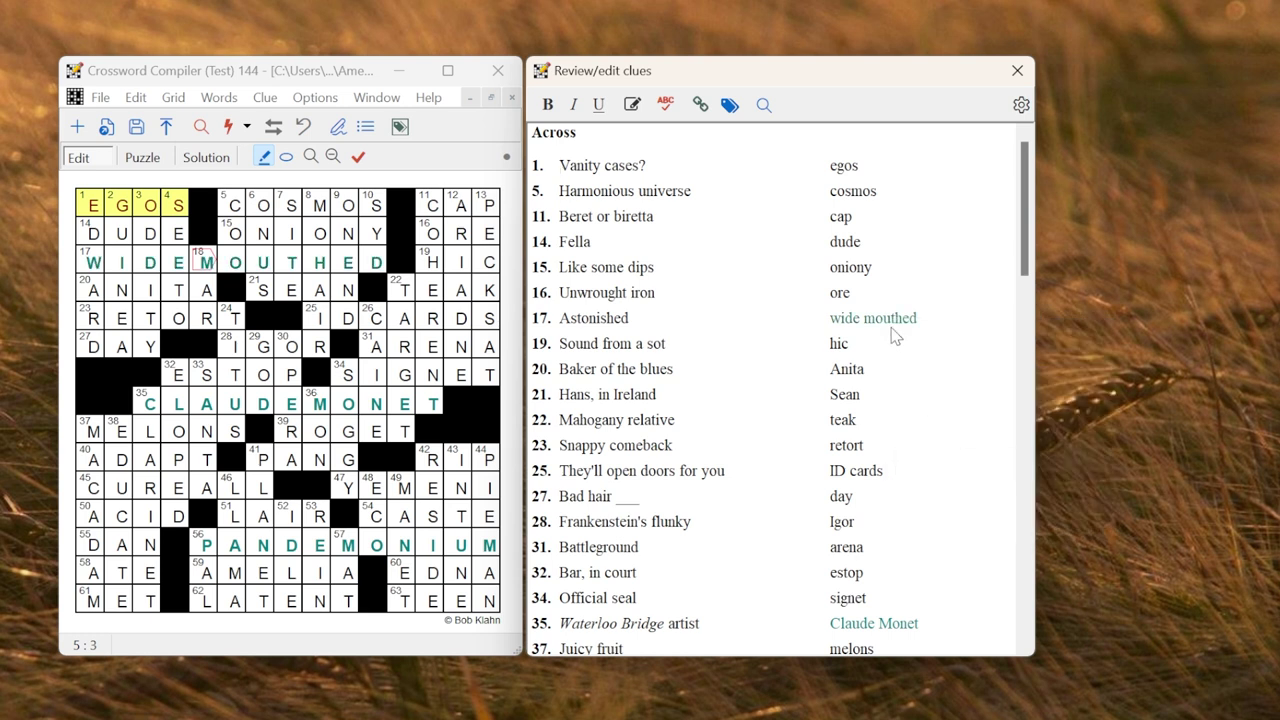
Preview the grid as Puzzle and as Solution, then return to the Edit view.
left_click(101, 213)
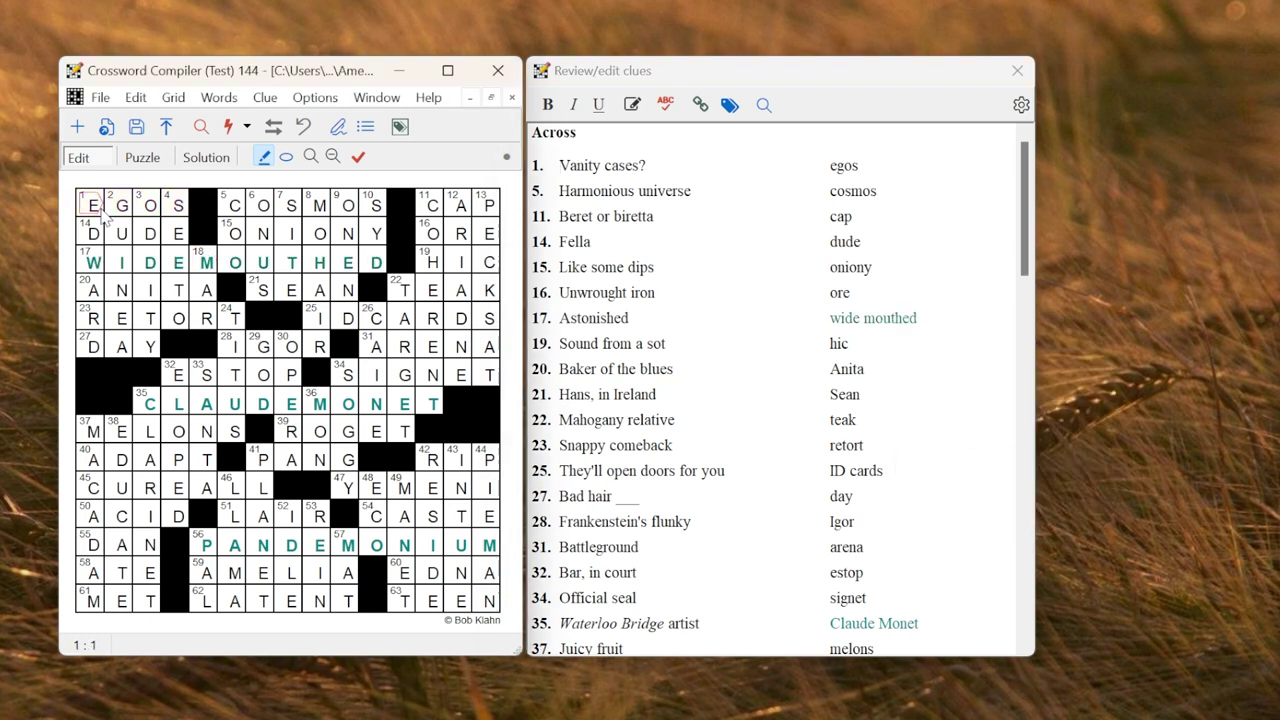
left_click(143, 158)
left_click(205, 162)
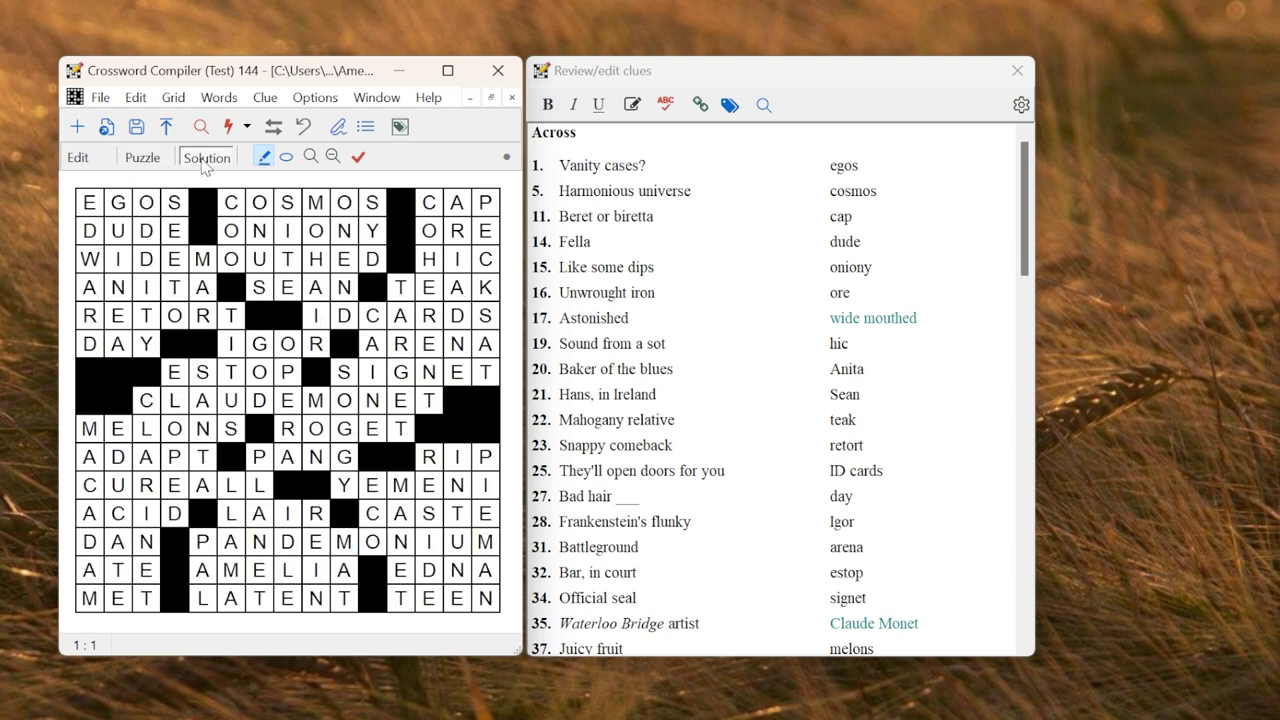
left_click(84, 160)
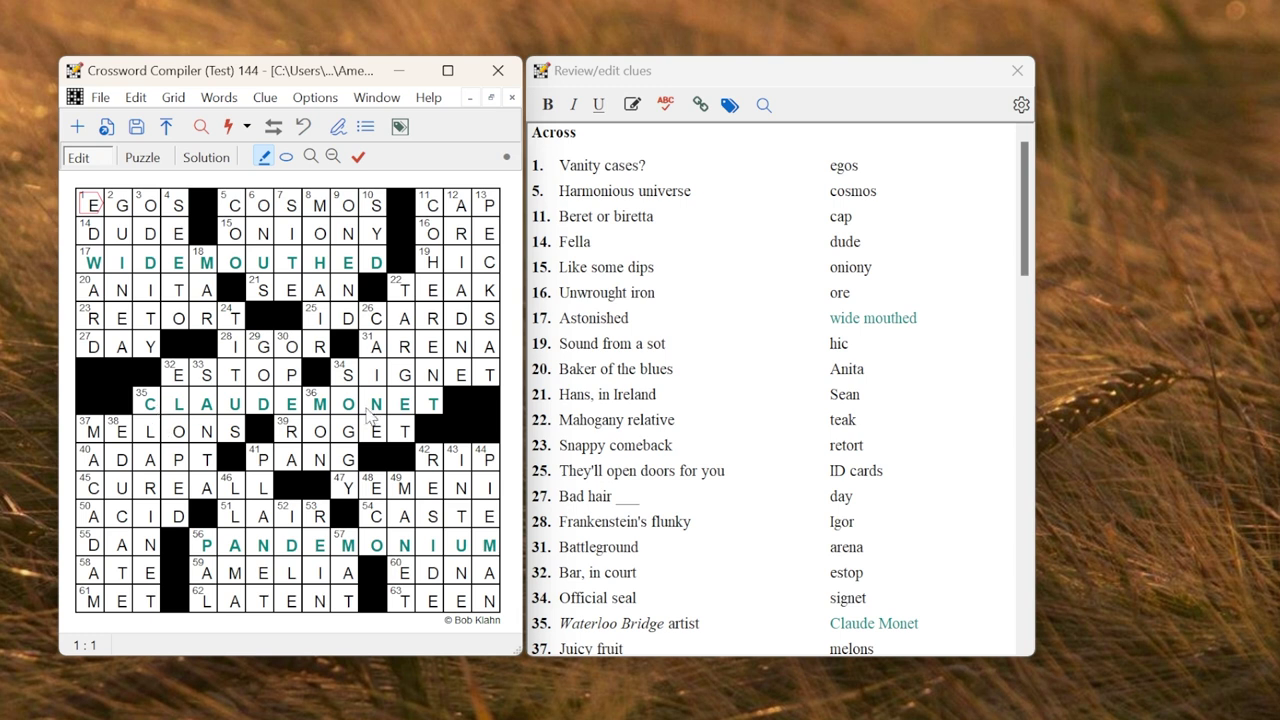
Open the clue editor for 17 Across 'Astonished' and check its theme-entry tag.
left_click(594, 318)
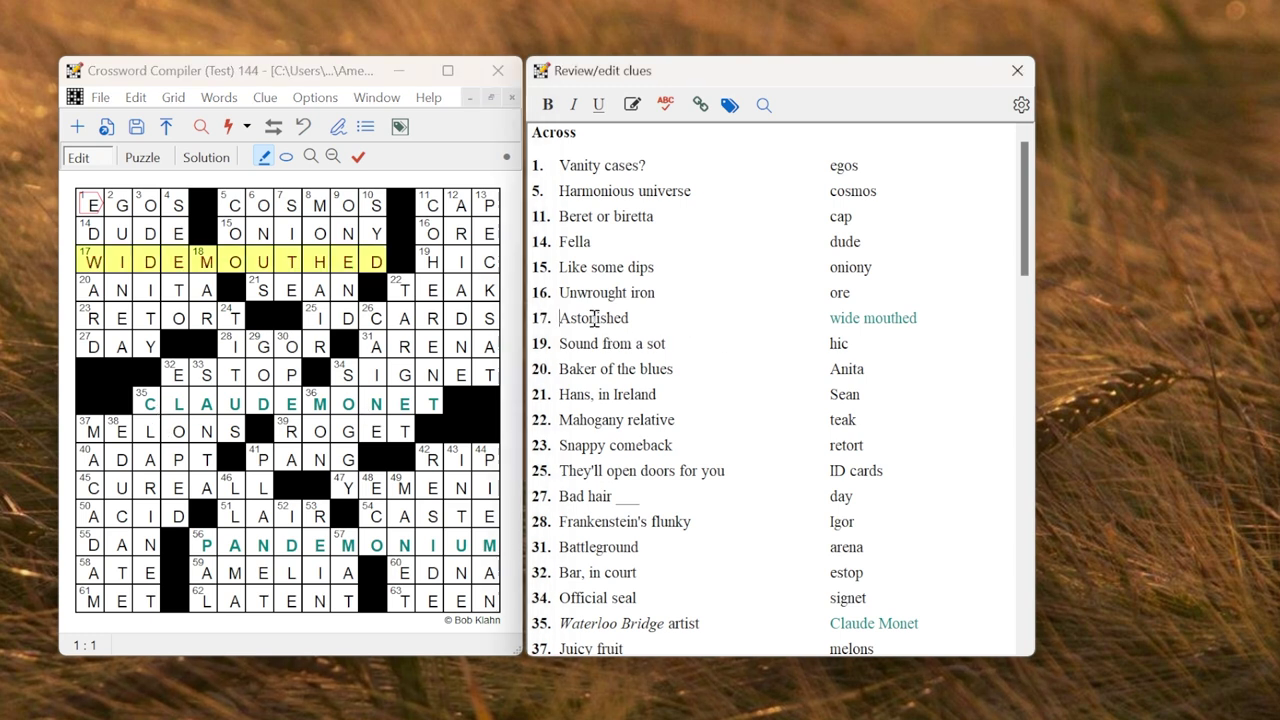
double_click(594, 318)
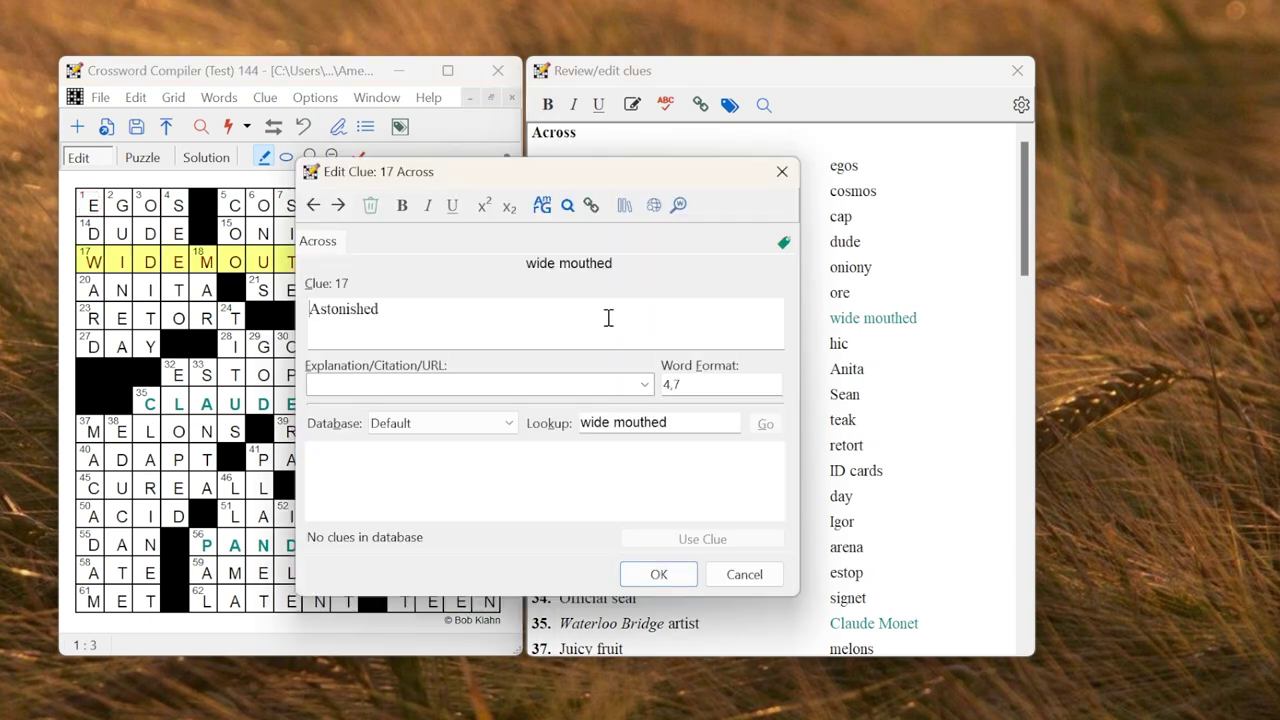
left_click(786, 245)
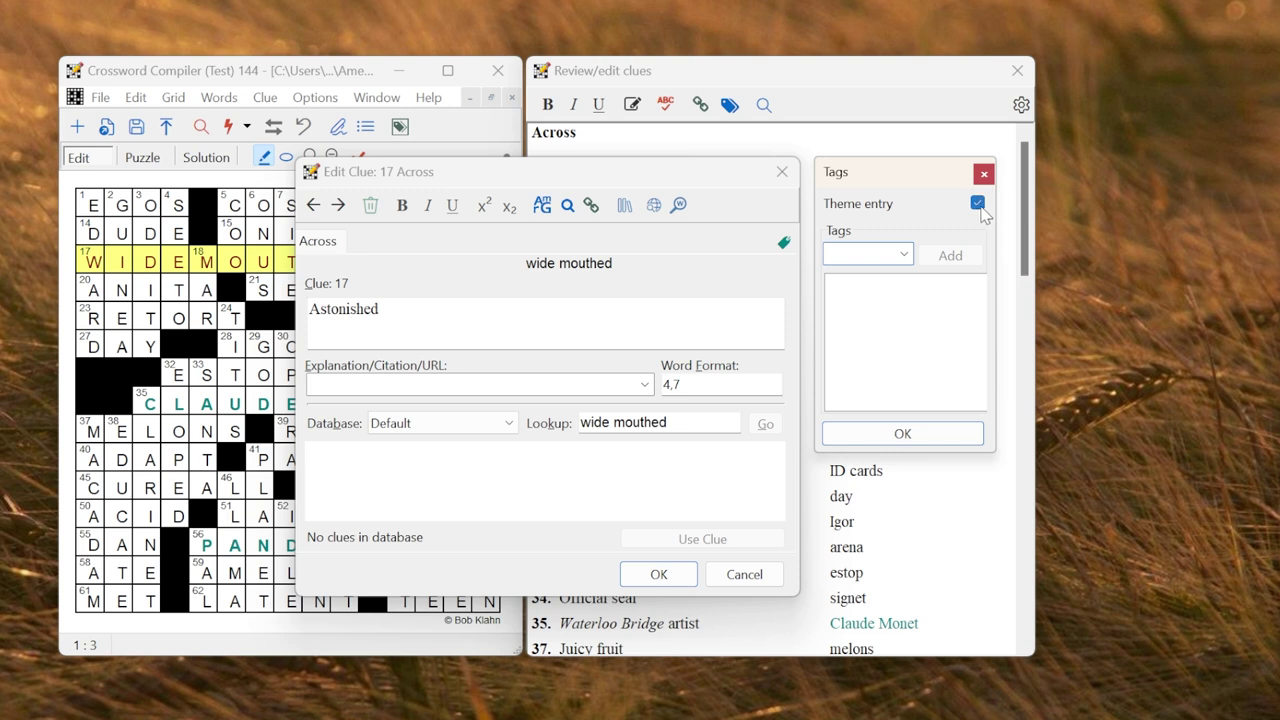
left_click(984, 176)
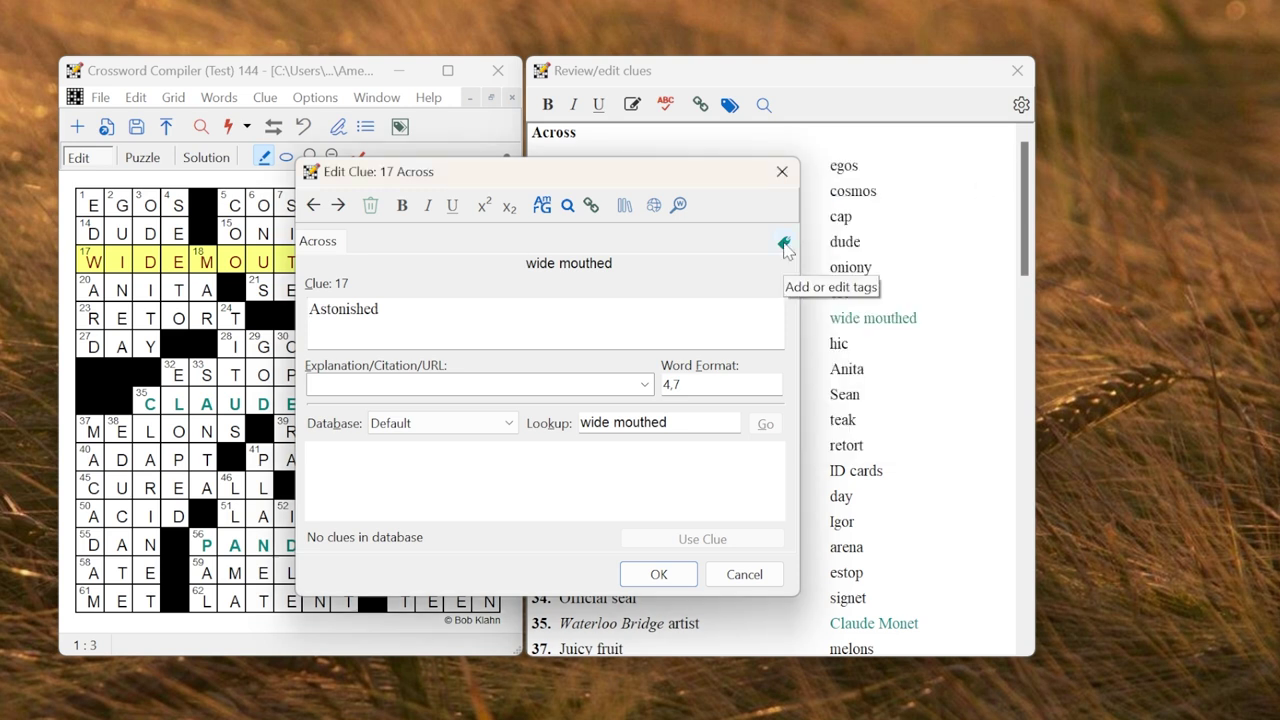
left_click(786, 247)
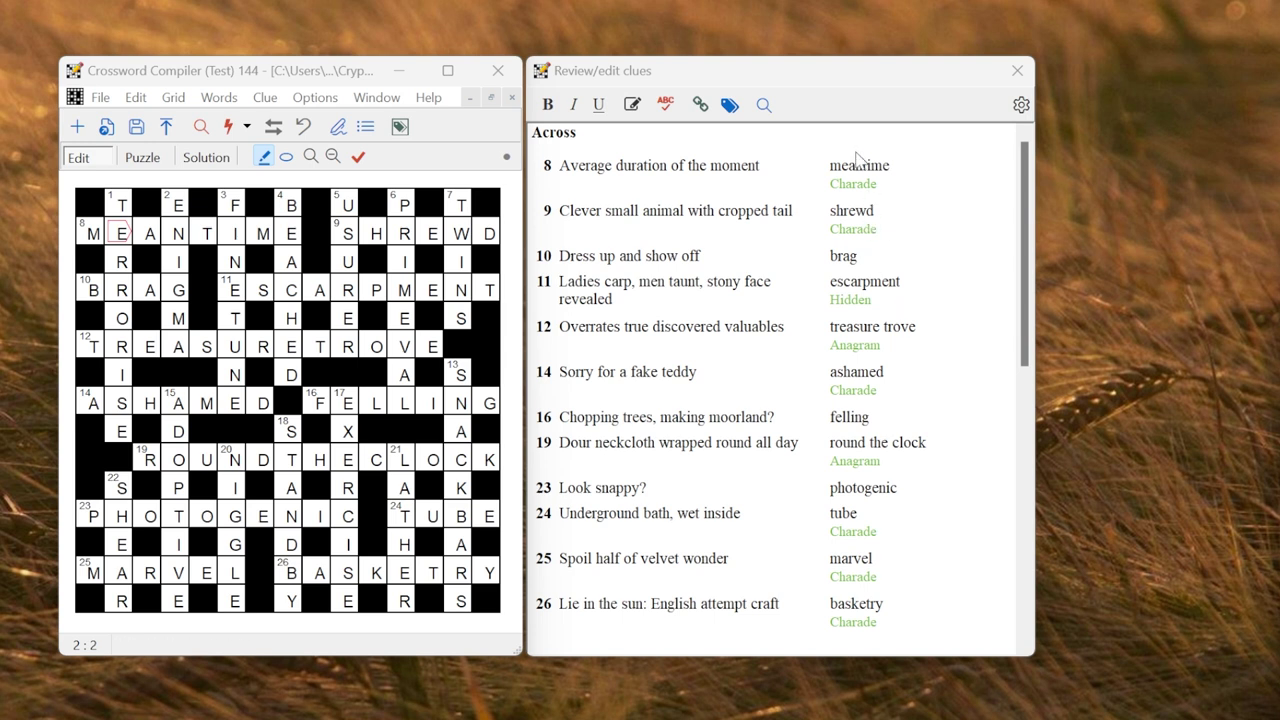
Set the clue review display to show tags and never show explanations.
left_click(1021, 105)
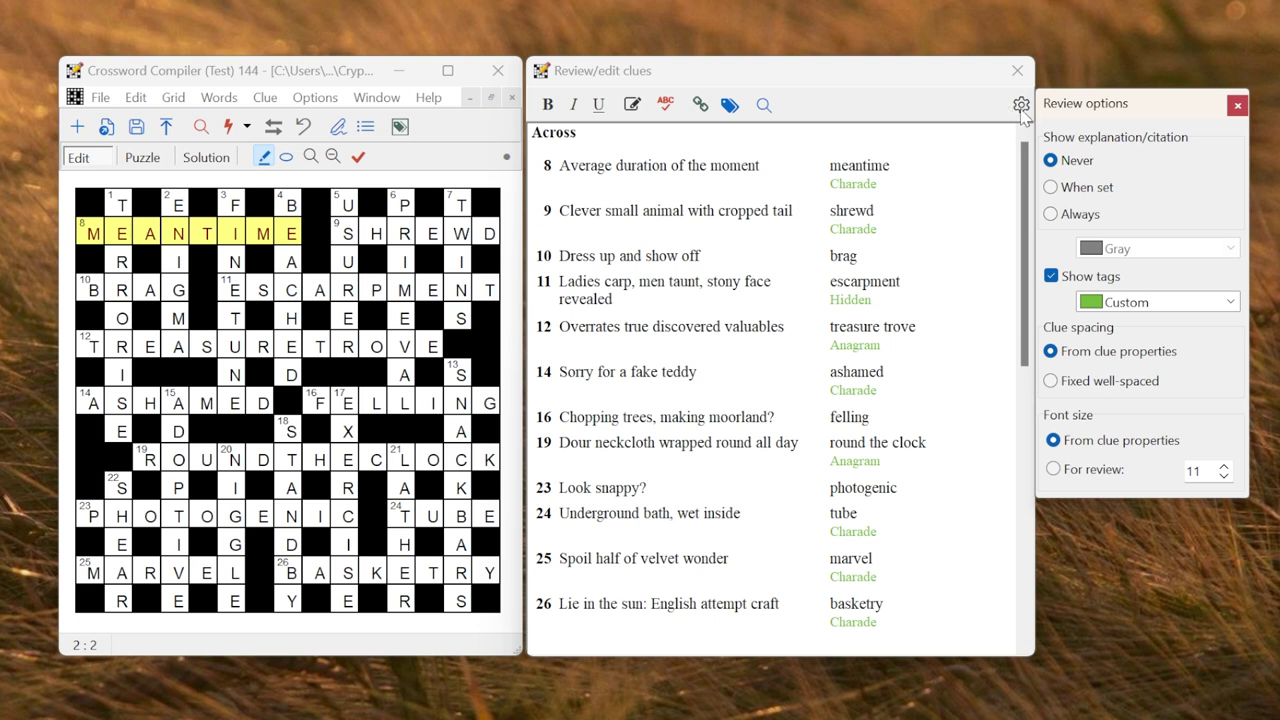
left_click(1051, 276)
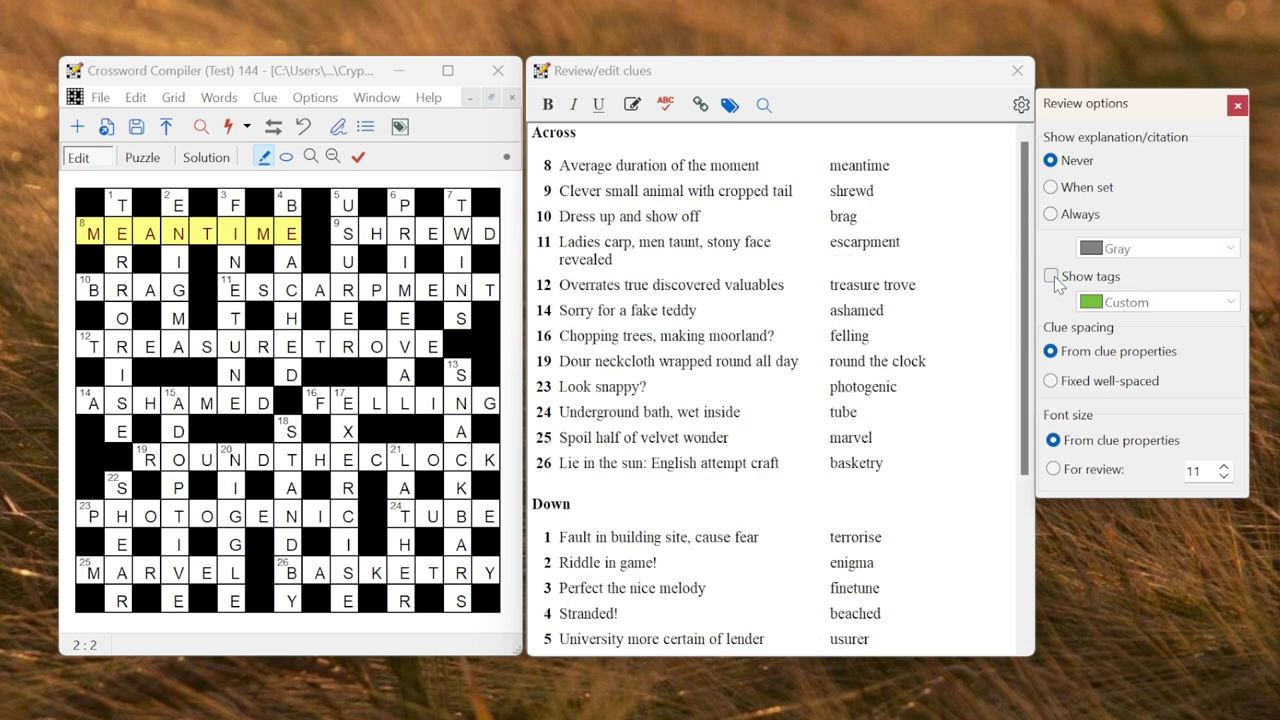
left_click(1051, 276)
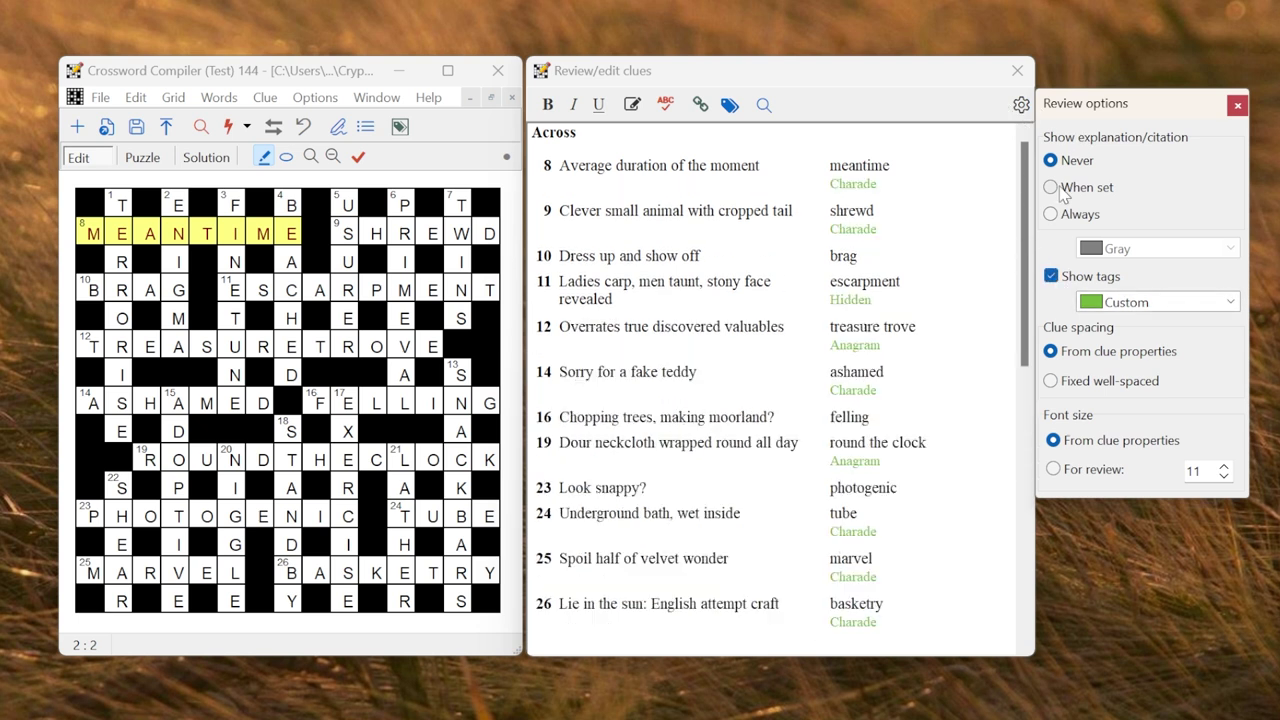
left_click(1051, 188)
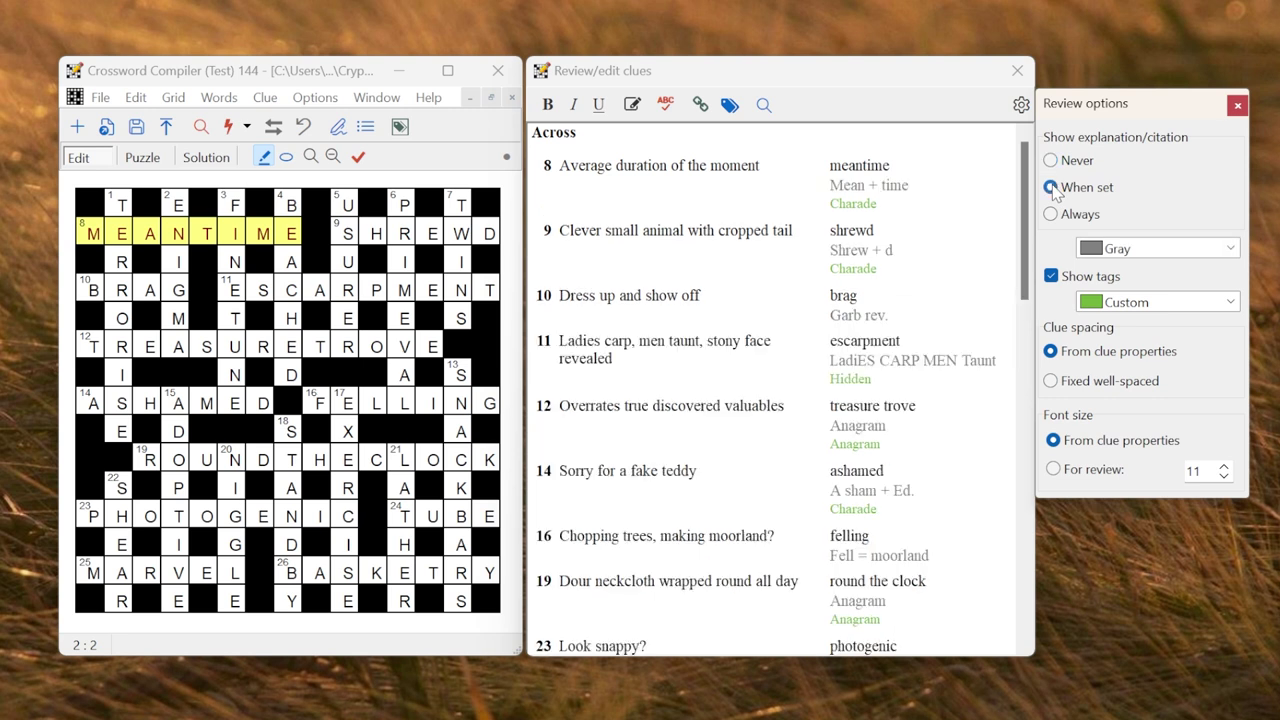
left_click(1050, 160)
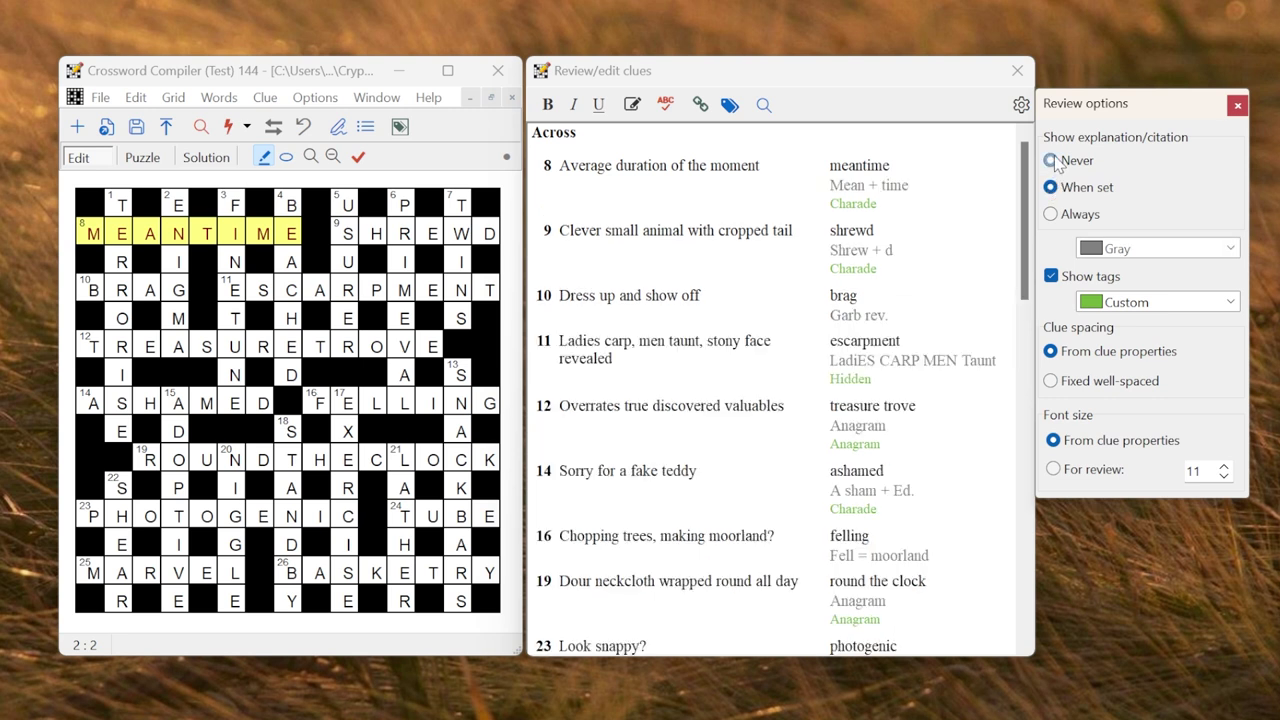
left_click(1237, 105)
Tag clue 10 Across 'Dress up and show off' (brag) as Reversal and save it.
right_click(846, 262)
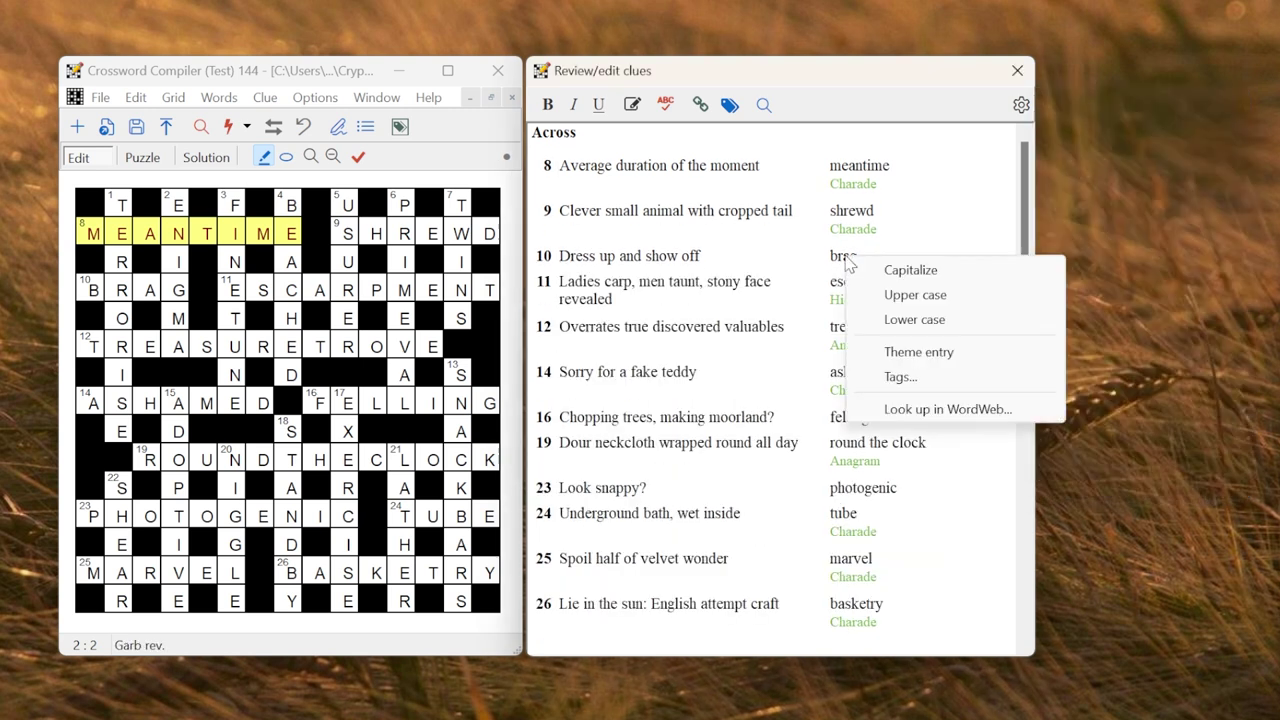
left_click(914, 386)
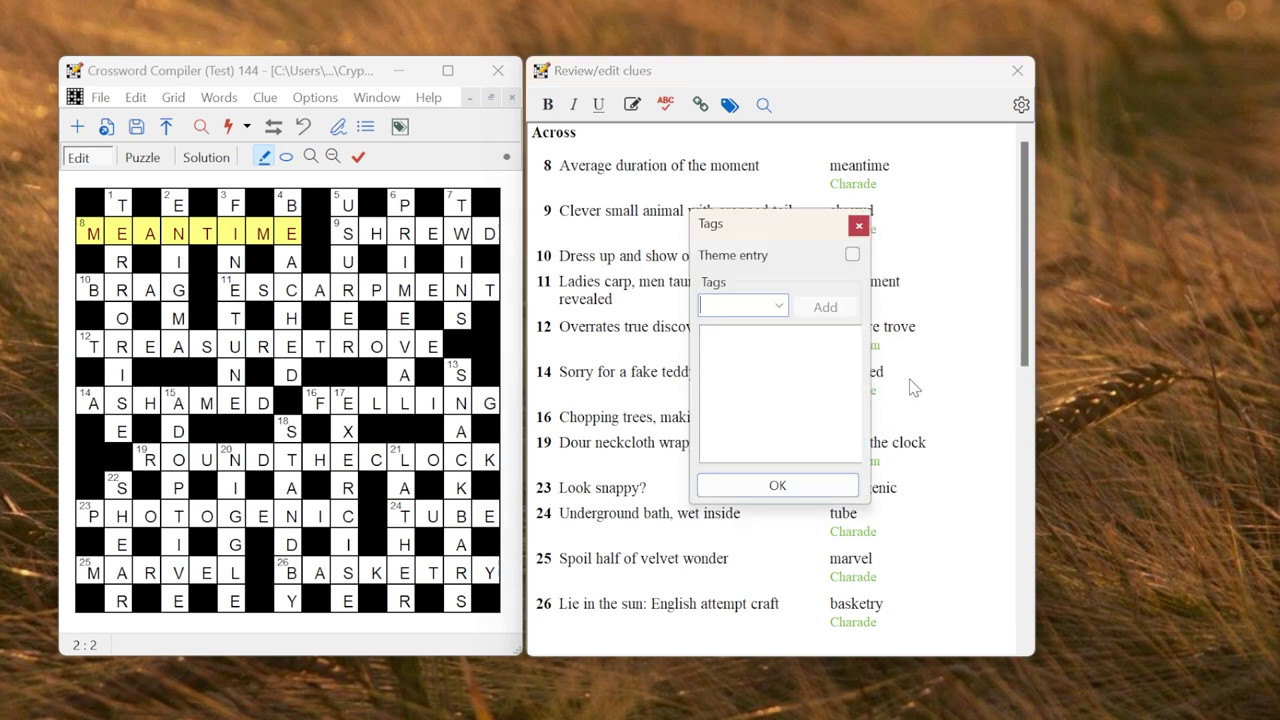
left_click(855, 222)
left_click(682, 256)
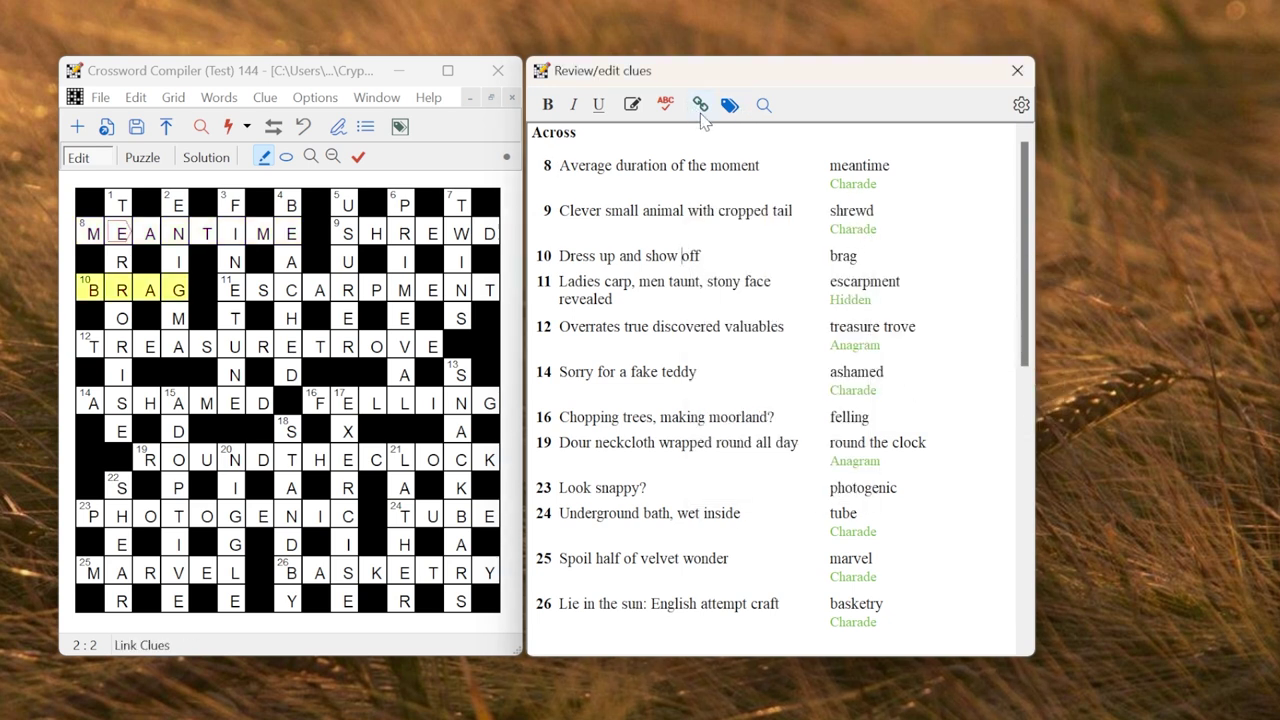
left_click(632, 104)
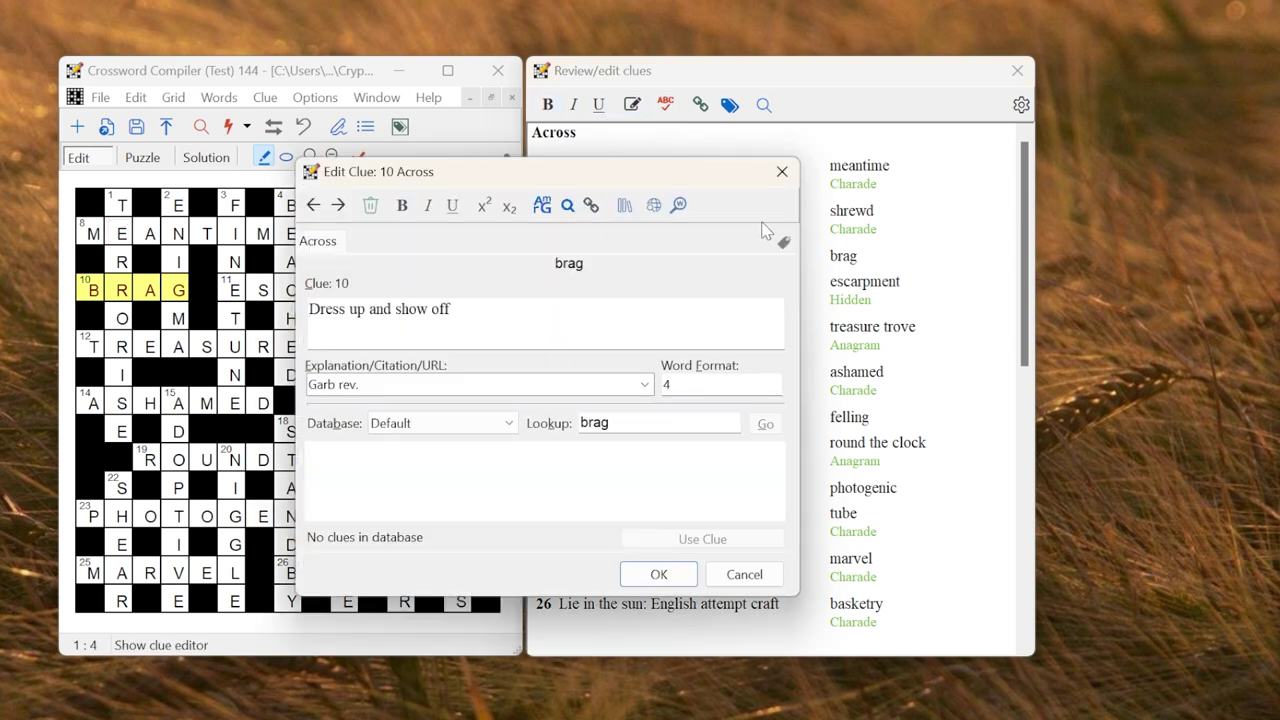
left_click(784, 245)
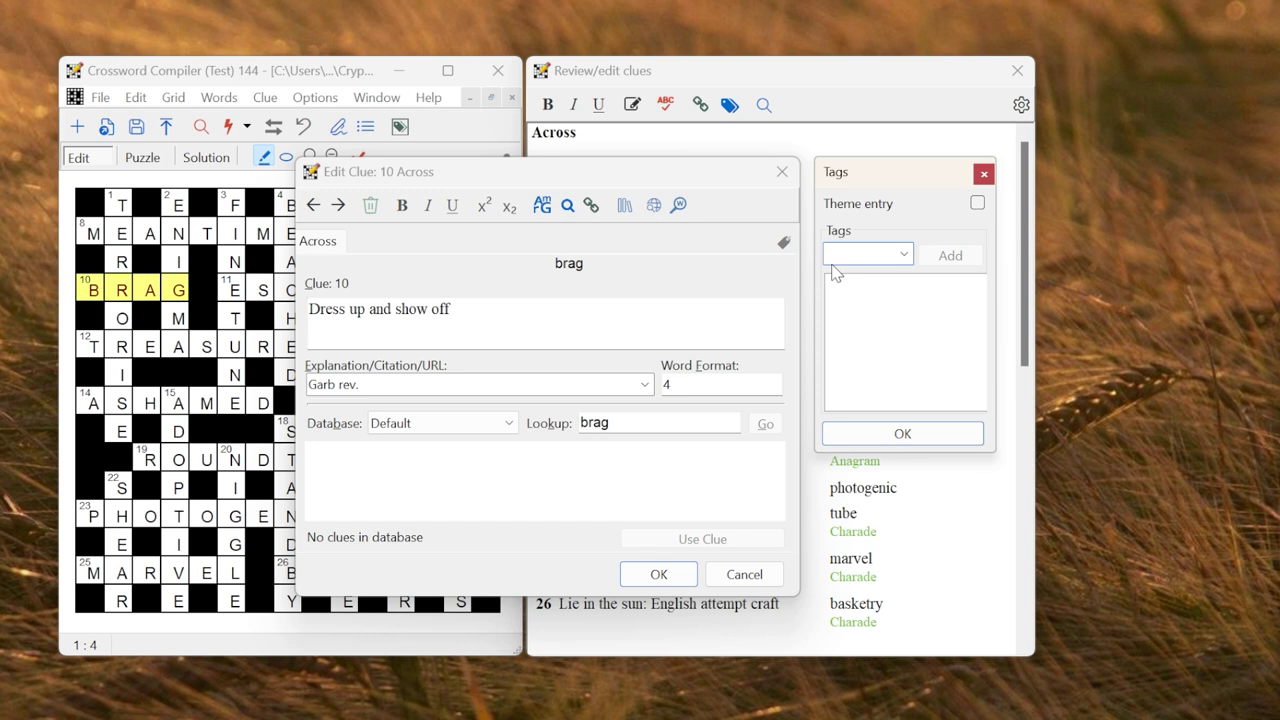
type("Reversal")
left_click(938, 437)
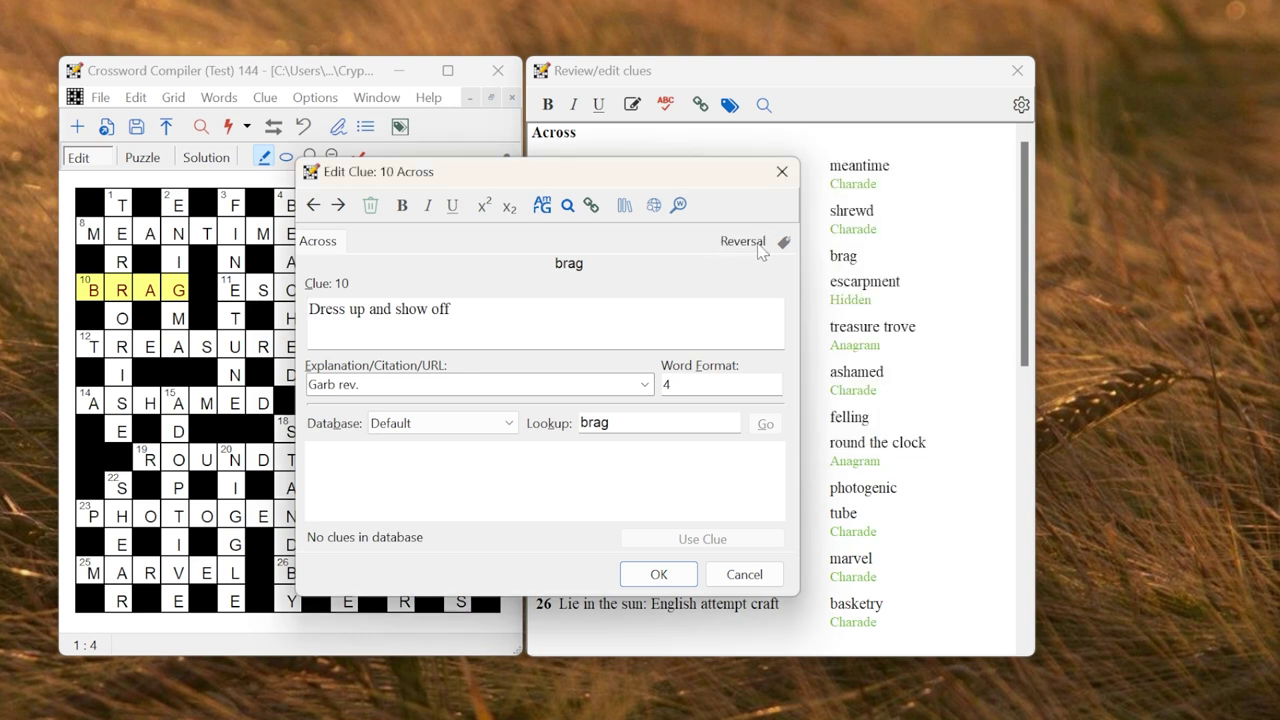
left_click(658, 574)
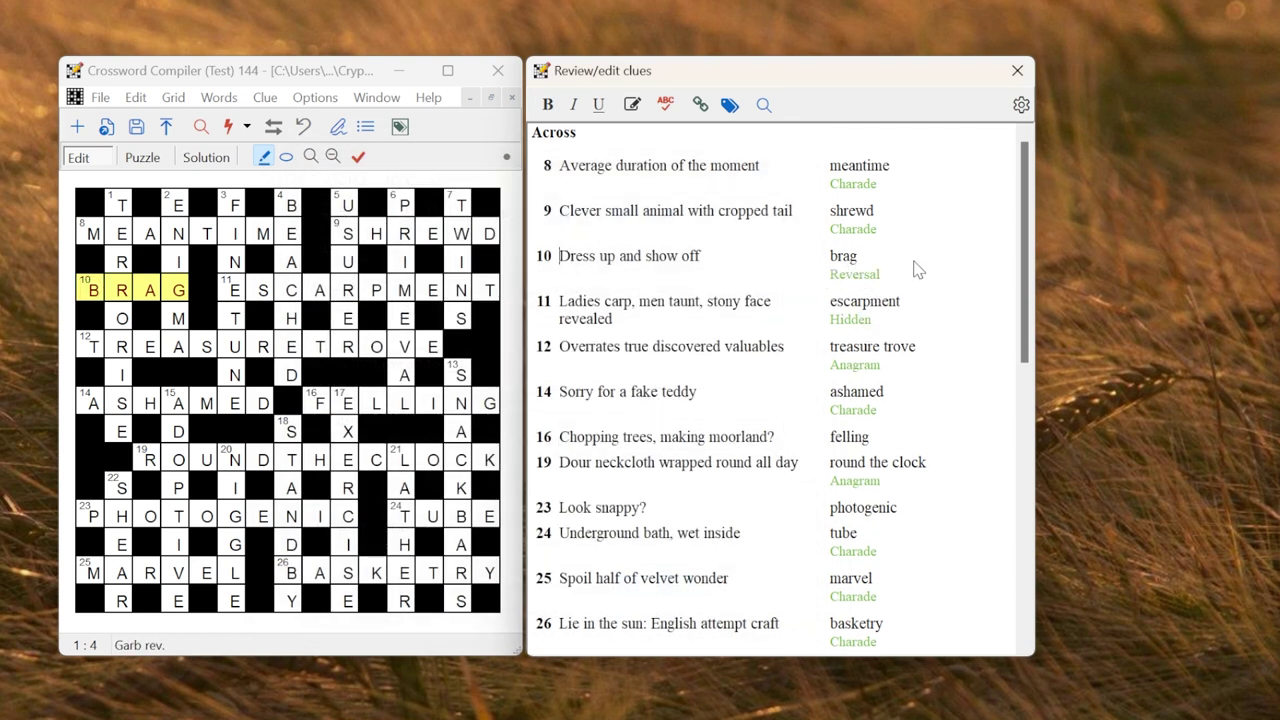
Chart clue tags in Puzzle Statistics' word list, highlighting Anagram then Charade entries.
left_click(102, 100)
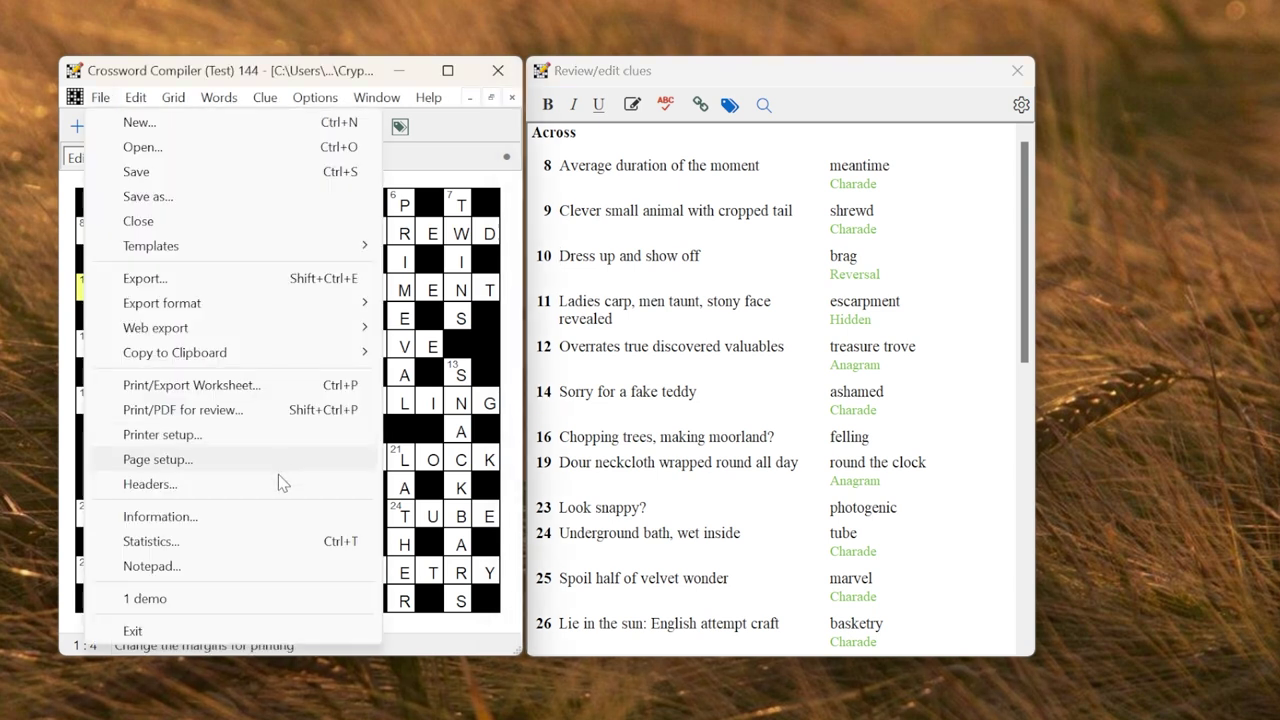
left_click(280, 540)
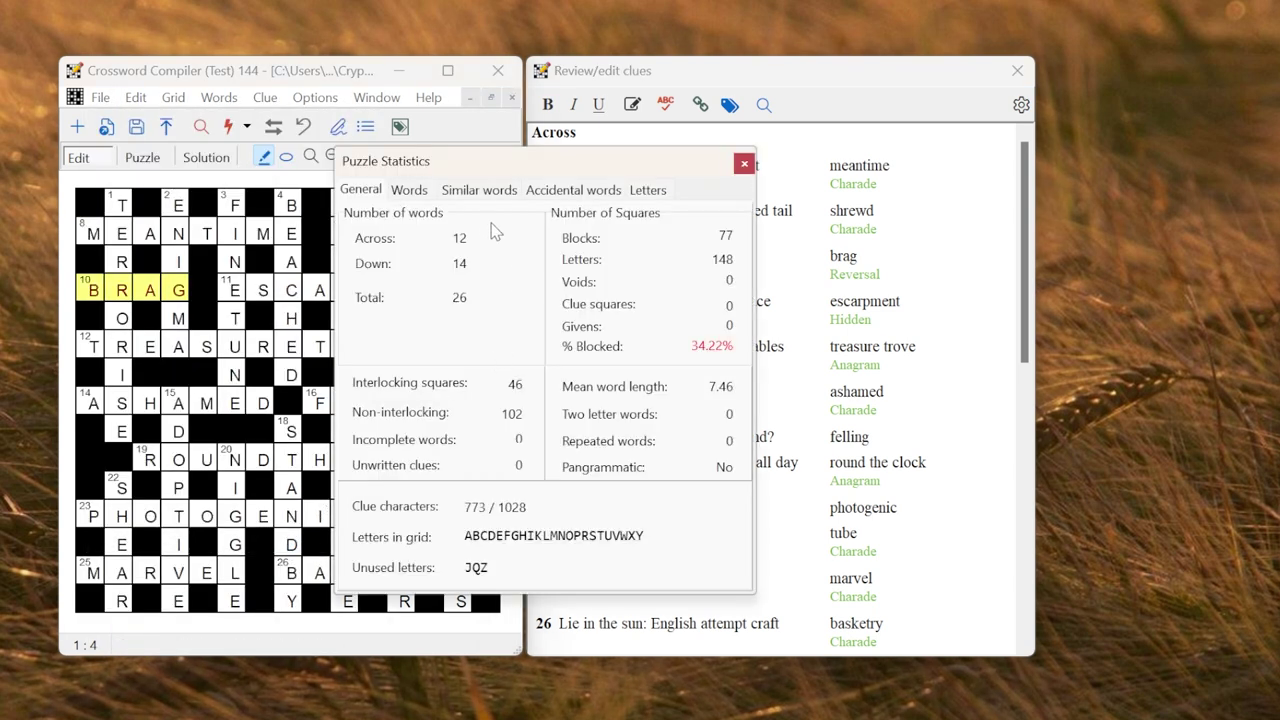
left_click(411, 196)
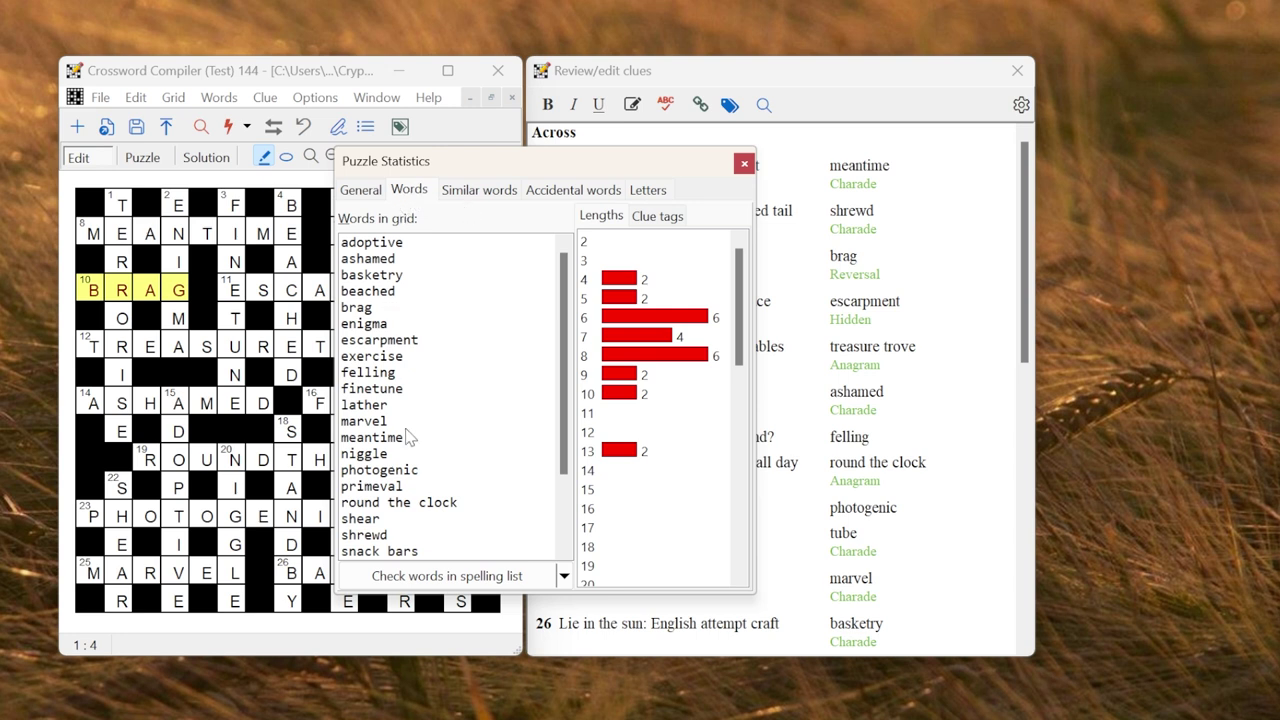
left_click(658, 222)
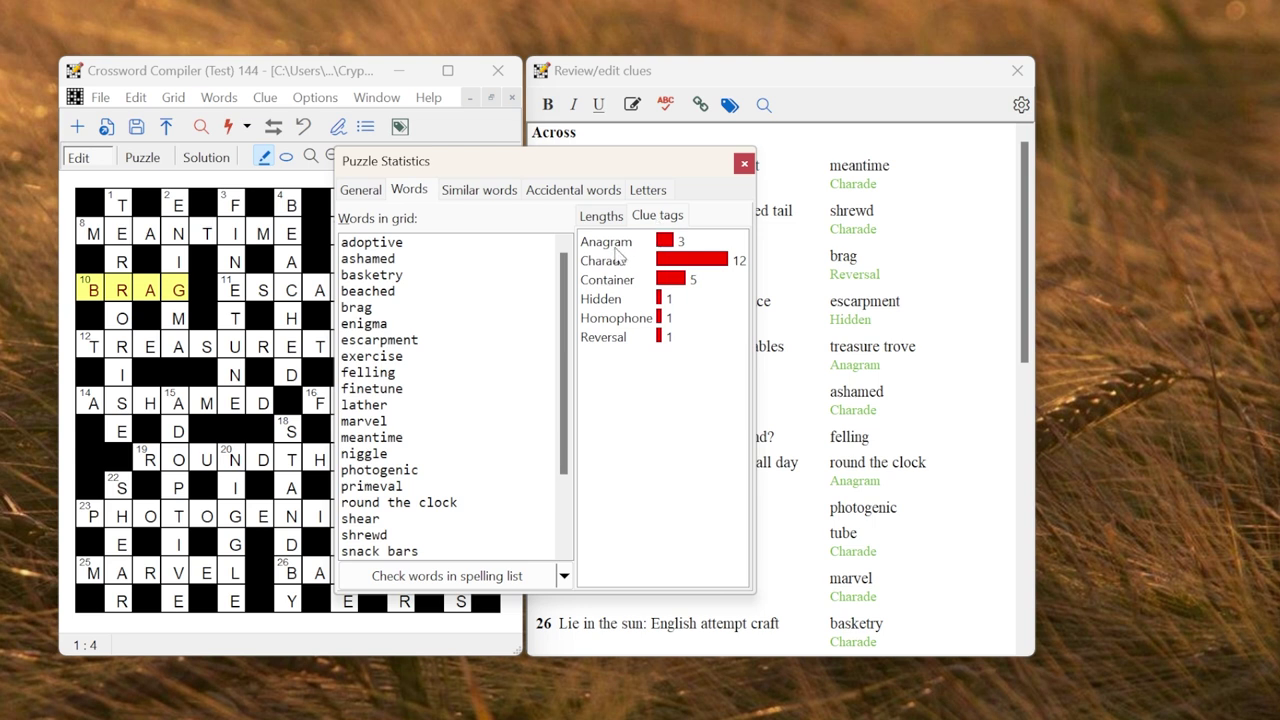
left_click(621, 246)
left_click(616, 264)
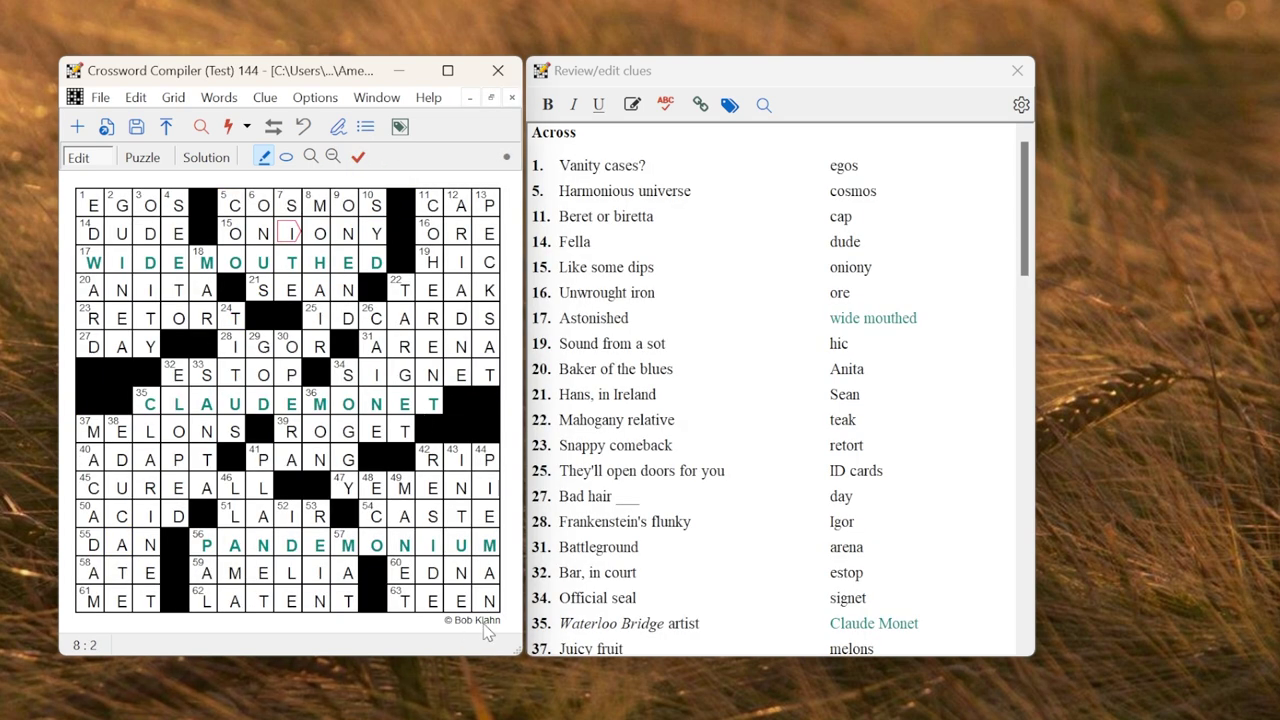
Review the 'Three demos in one' title and copyright information, then reactivate the clue list.
left_click(100, 98)
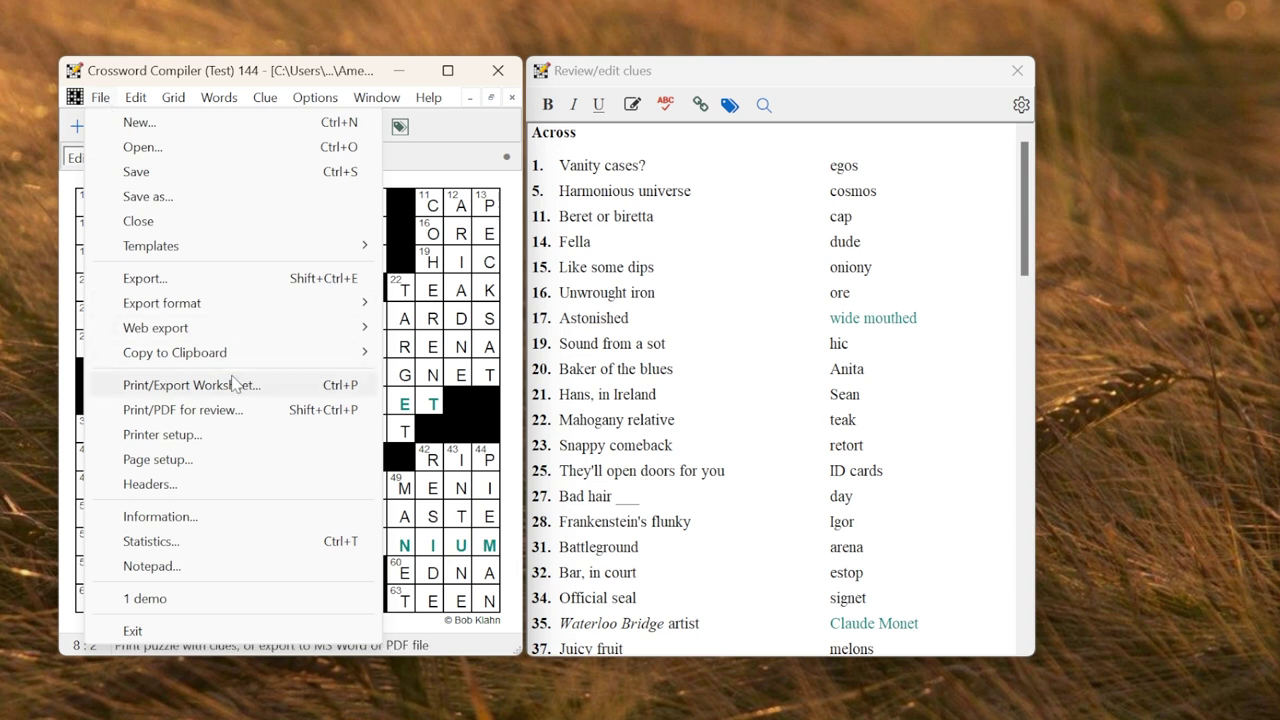
left_click(240, 516)
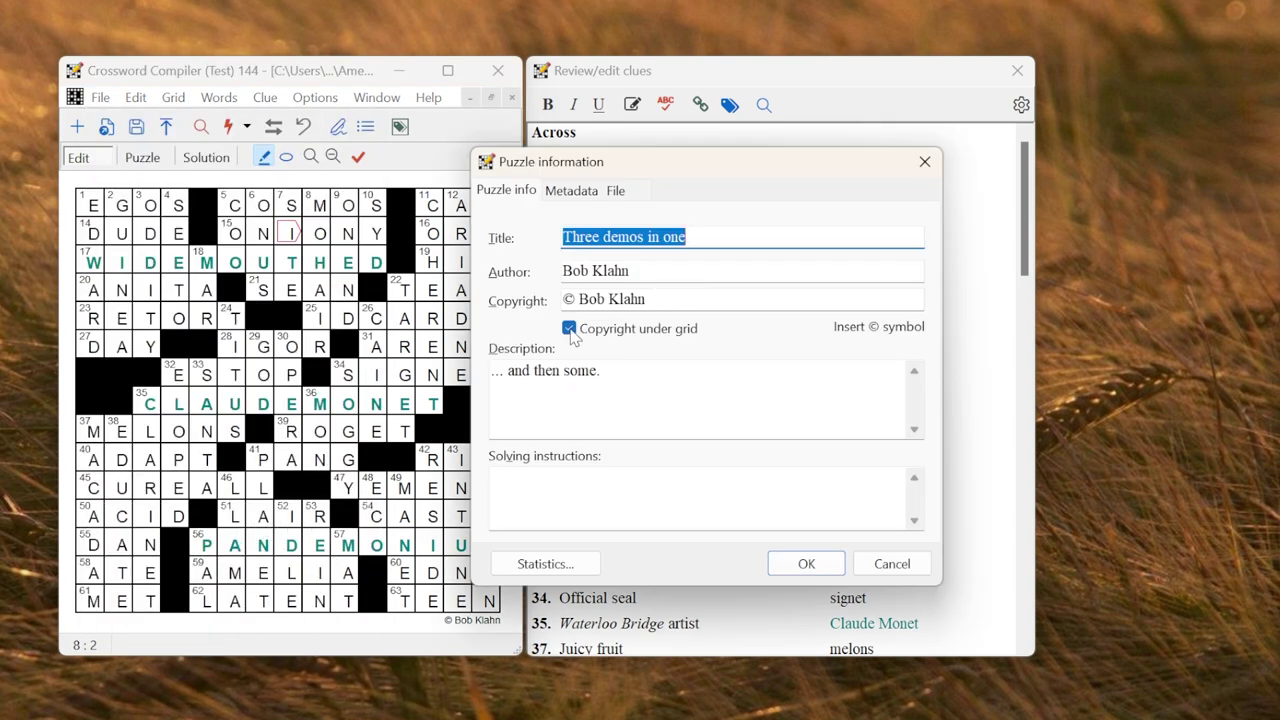
left_click(924, 161)
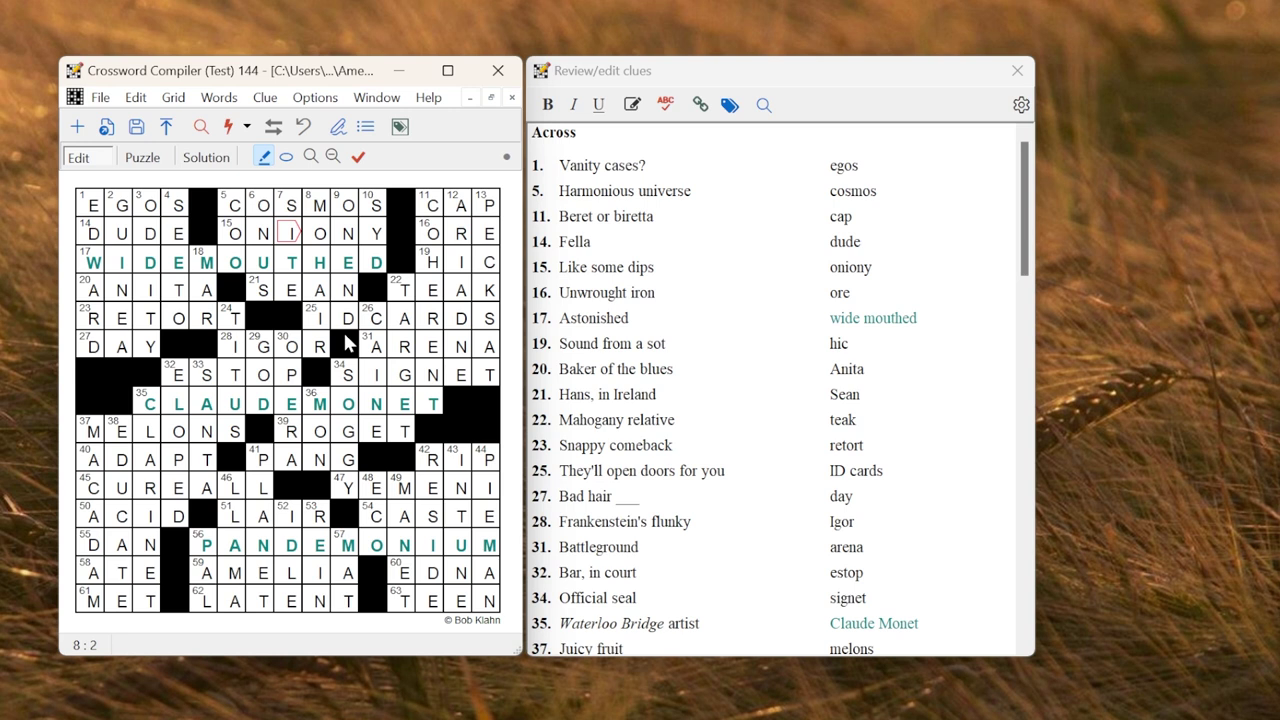
left_click(833, 175)
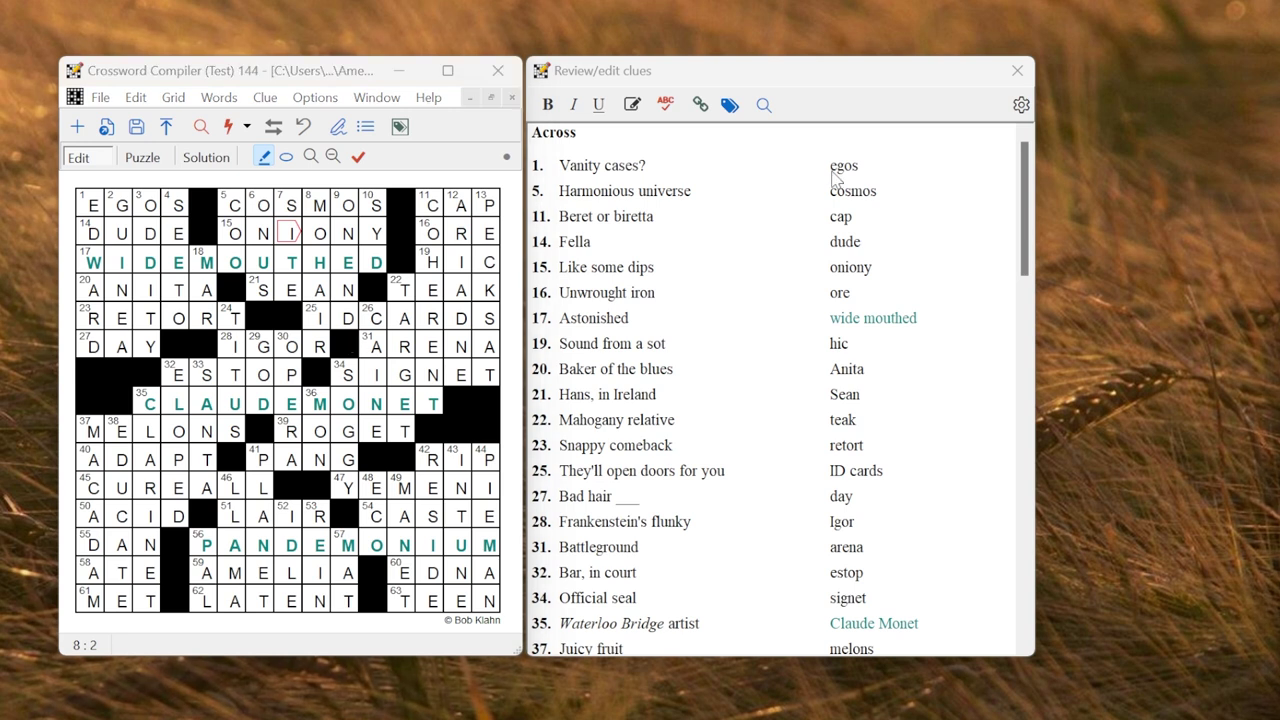
Set the interface theme to match the Windows default and restart.
left_click(308, 98)
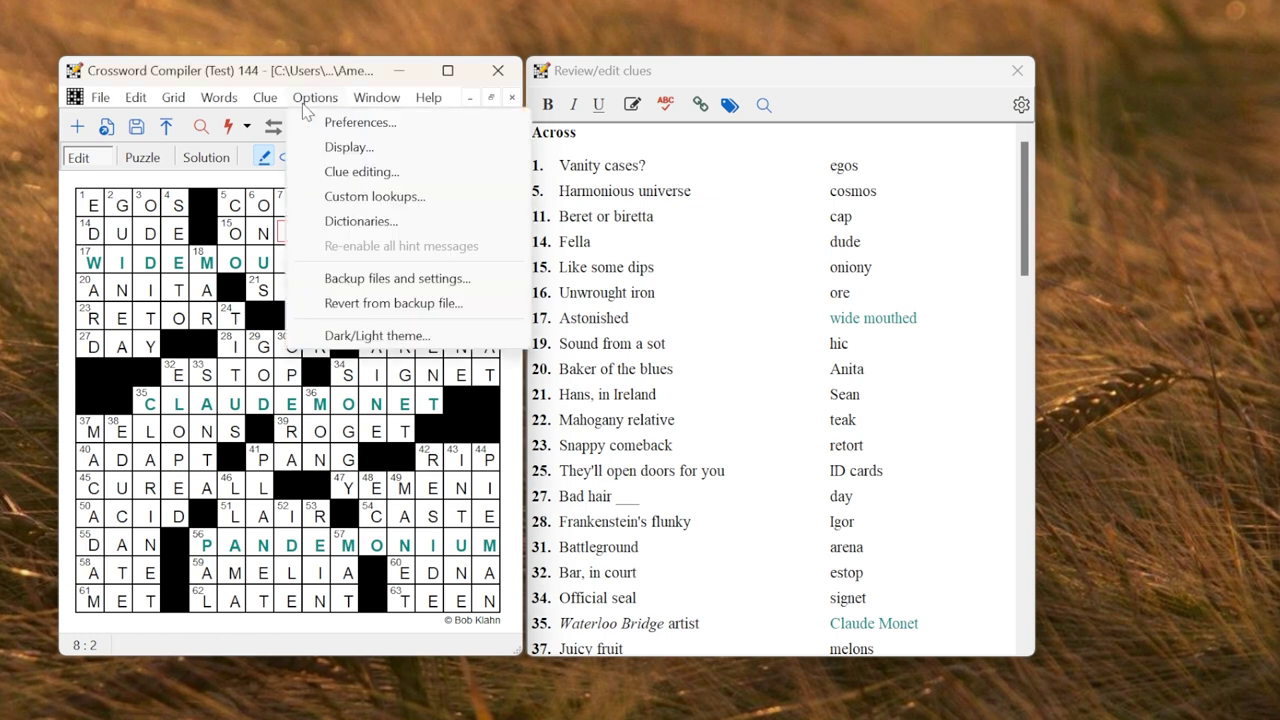
left_click(377, 336)
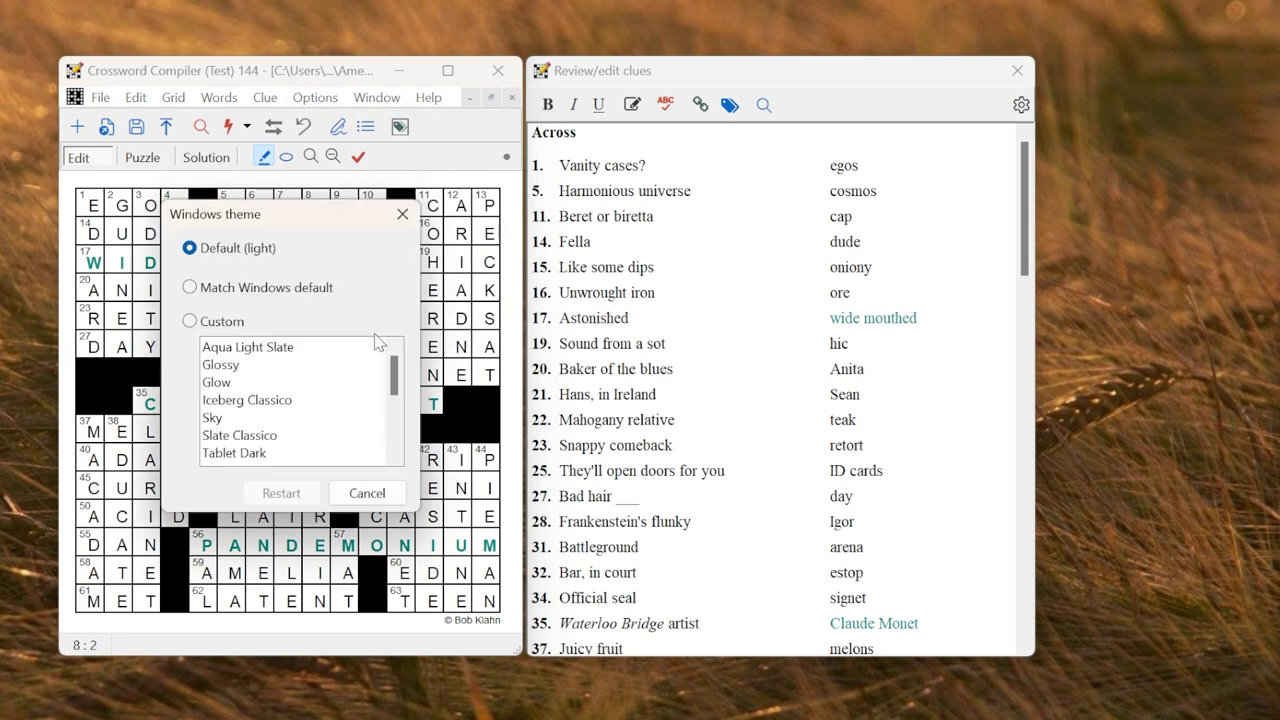
left_click(301, 288)
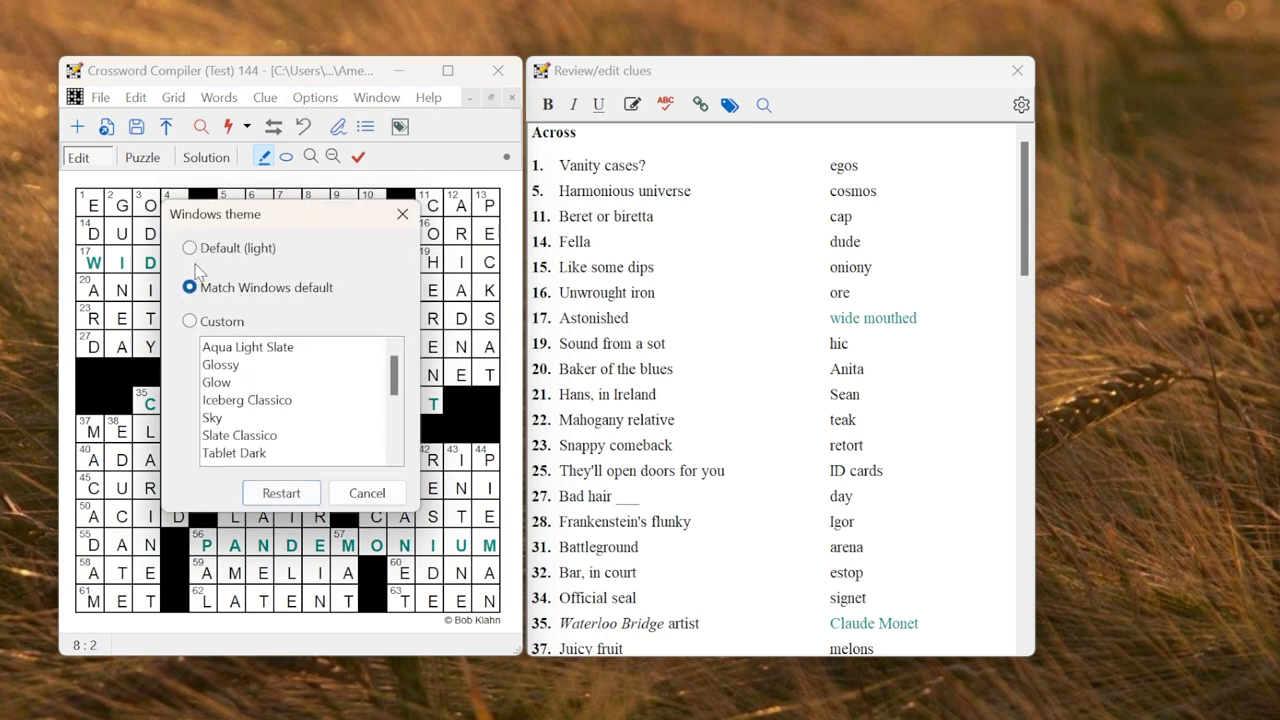
left_click(298, 494)
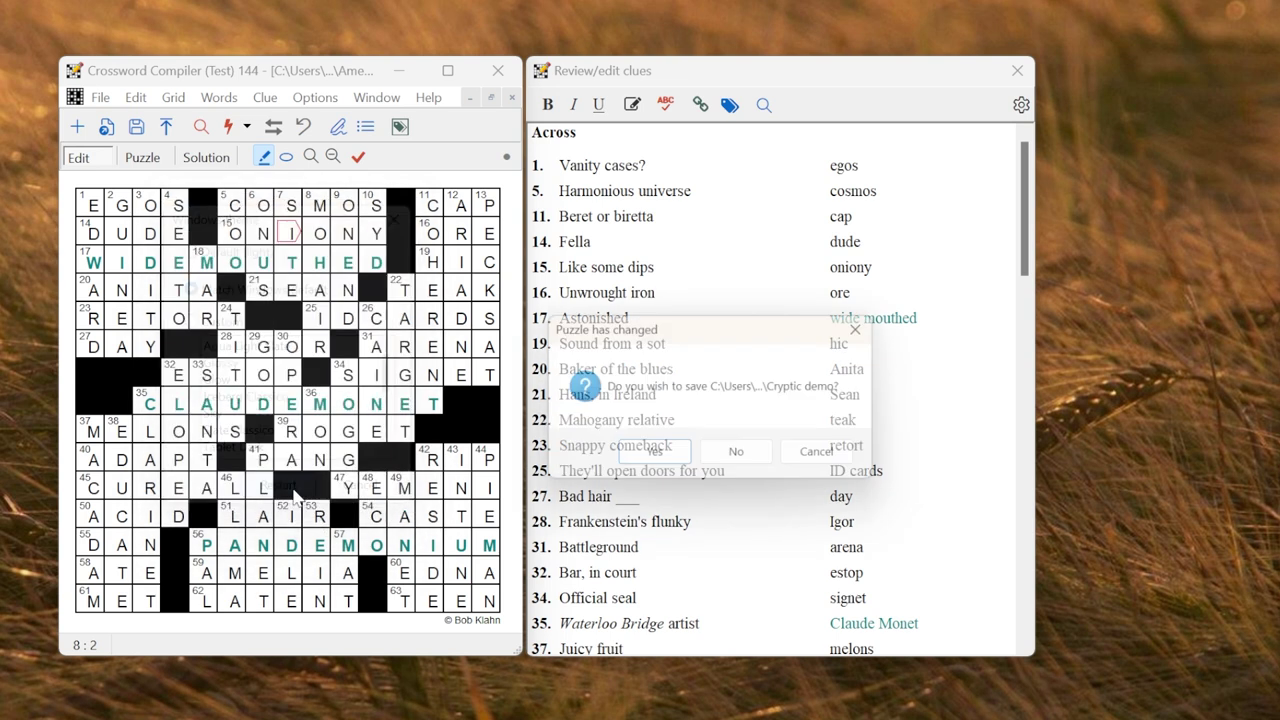
Reopen the American demo puzzle from recent files with its clue list showing.
left_click(743, 458)
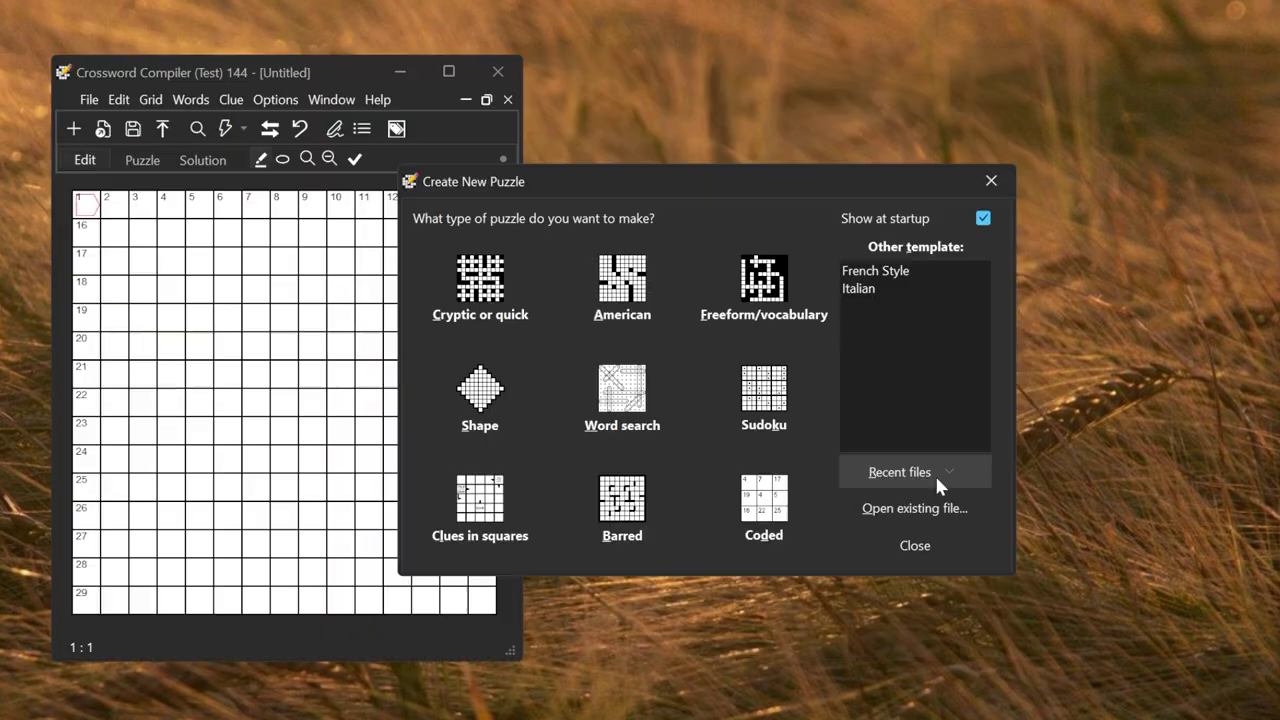
left_click(934, 473)
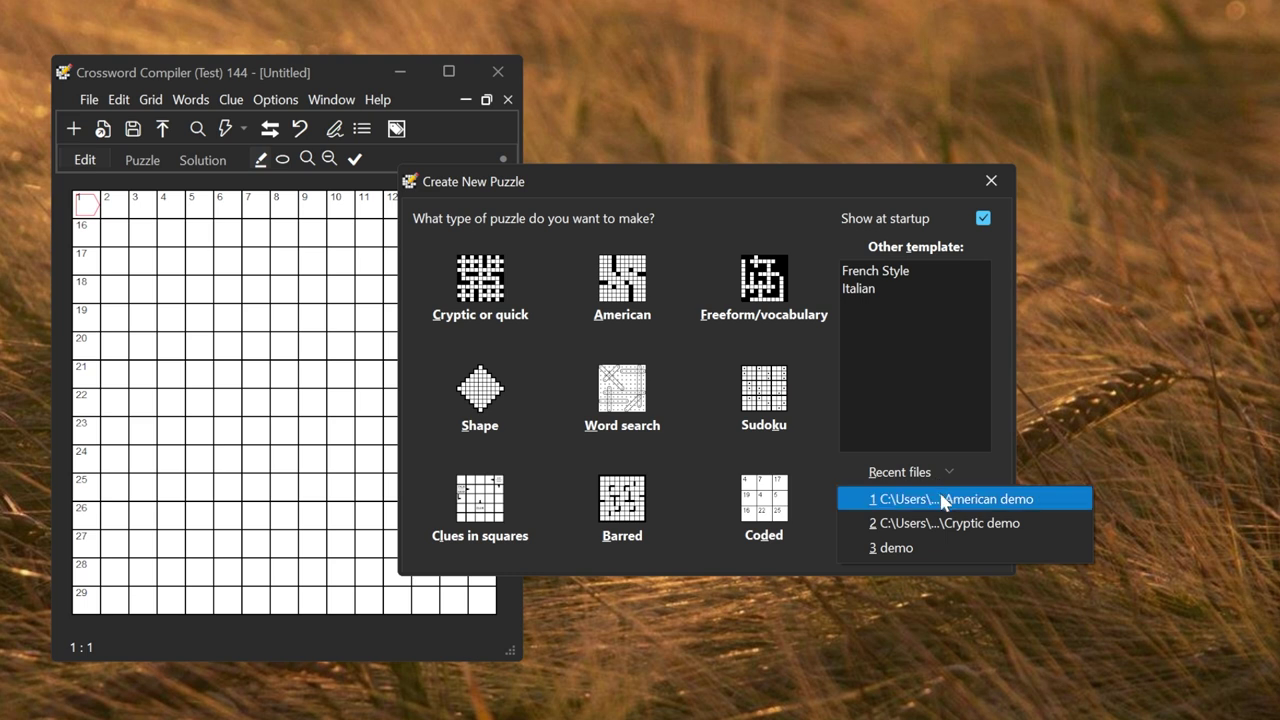
left_click(945, 499)
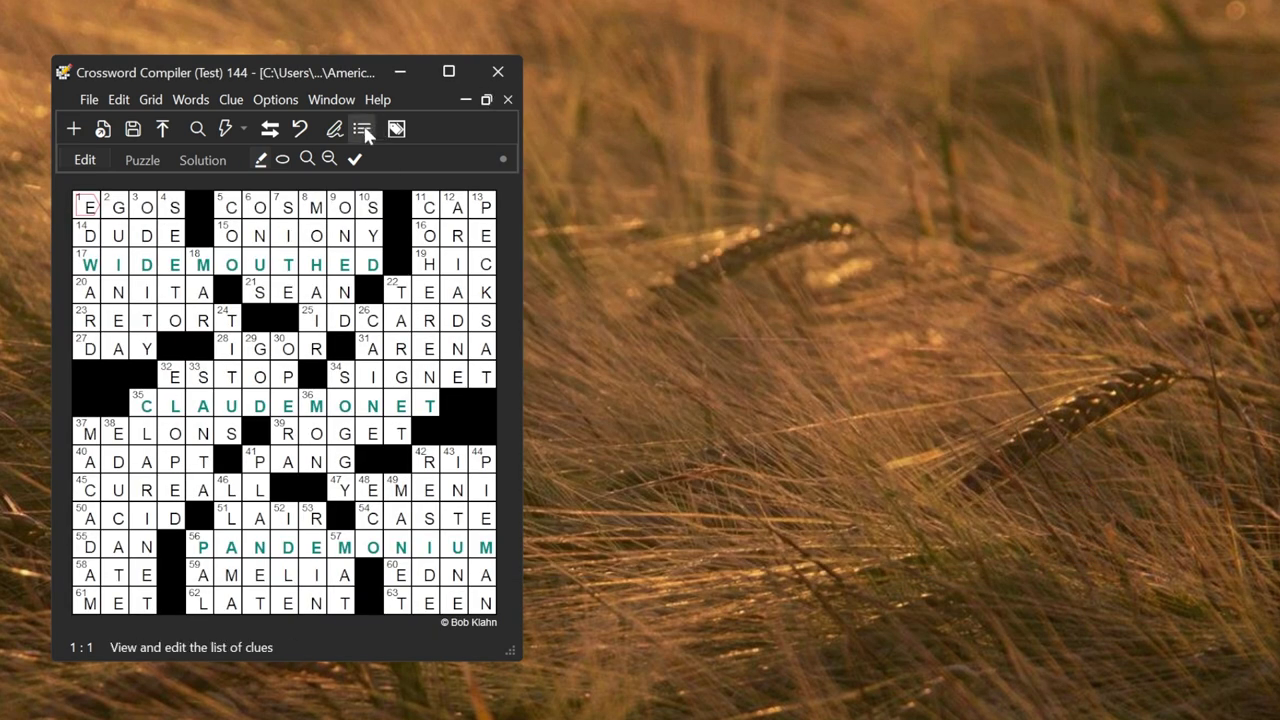
left_click(365, 131)
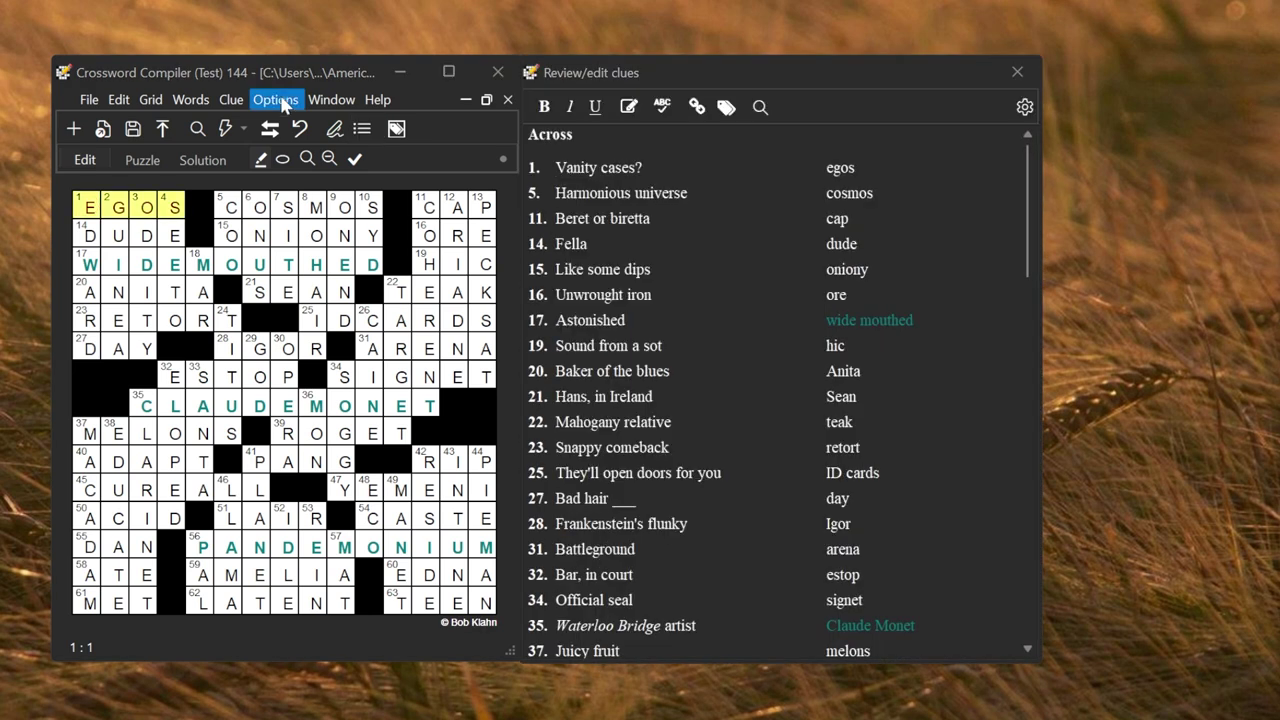
Preview custom themes: Tablet Light/Dark and Windows11 Modern, White Smoke, Polar Light.
left_click(276, 100)
left_click(385, 335)
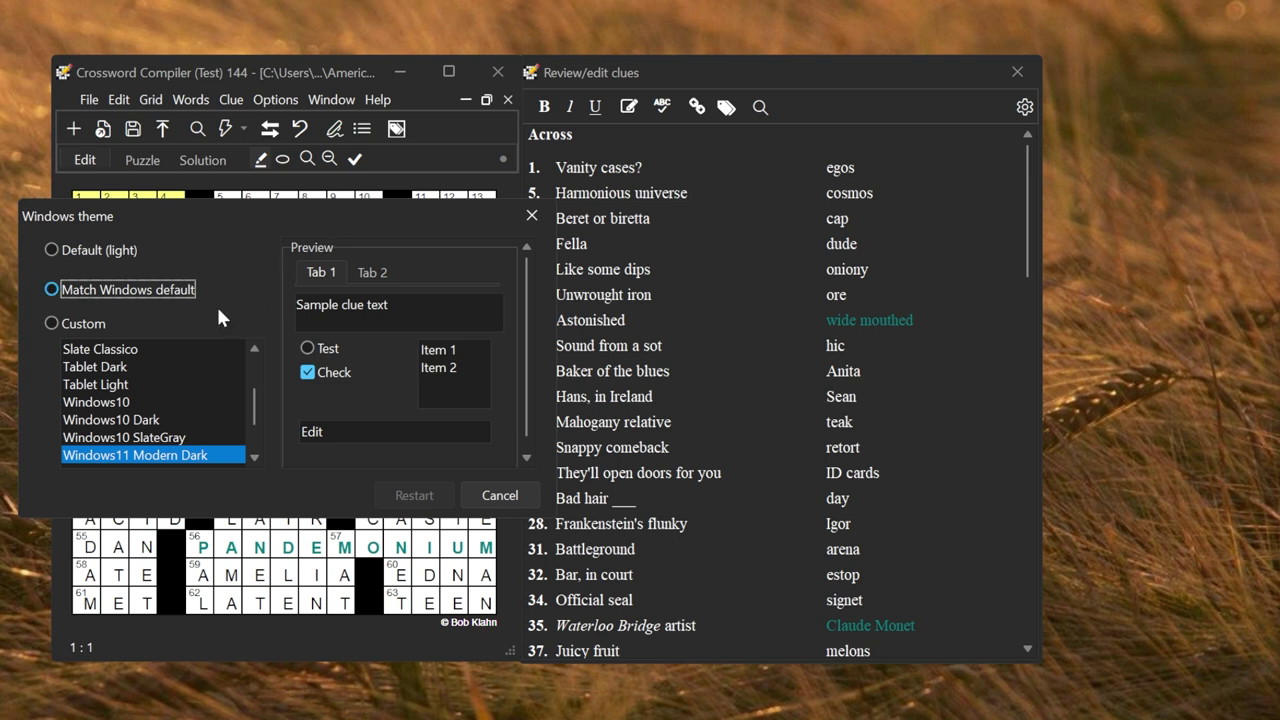
left_click(110, 384)
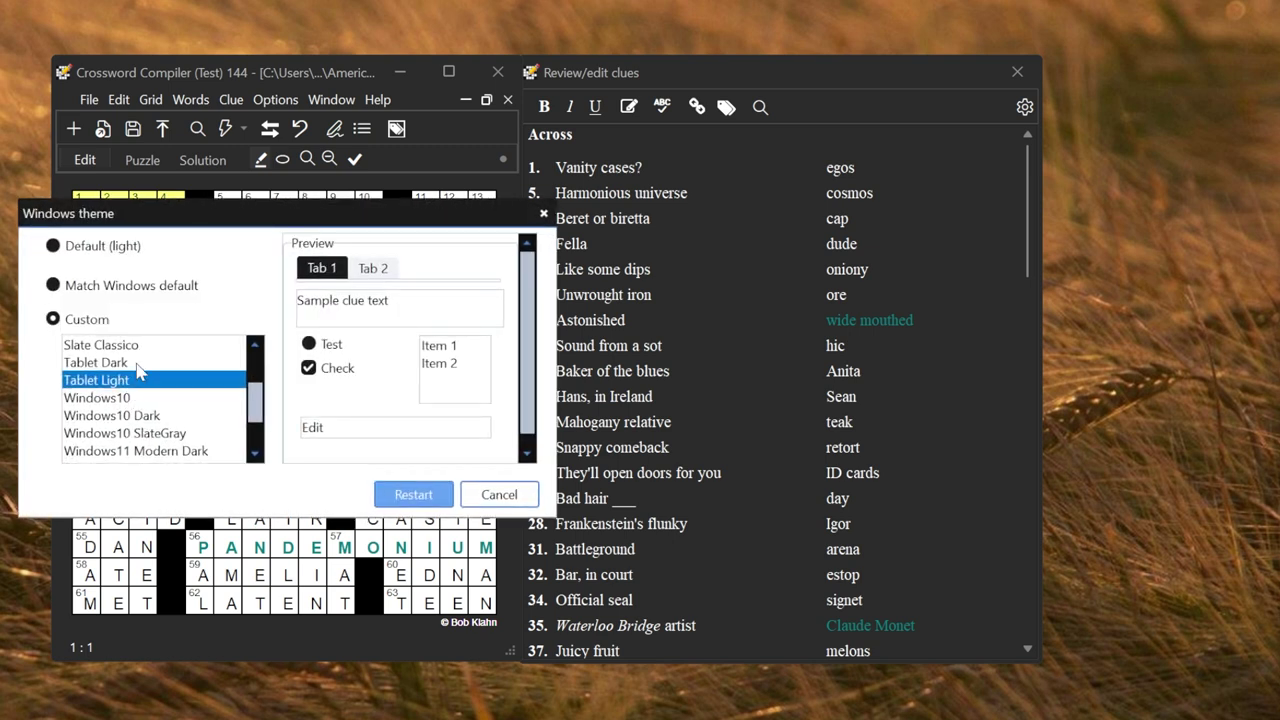
left_click(140, 364)
left_click_drag(256, 408, 256, 440)
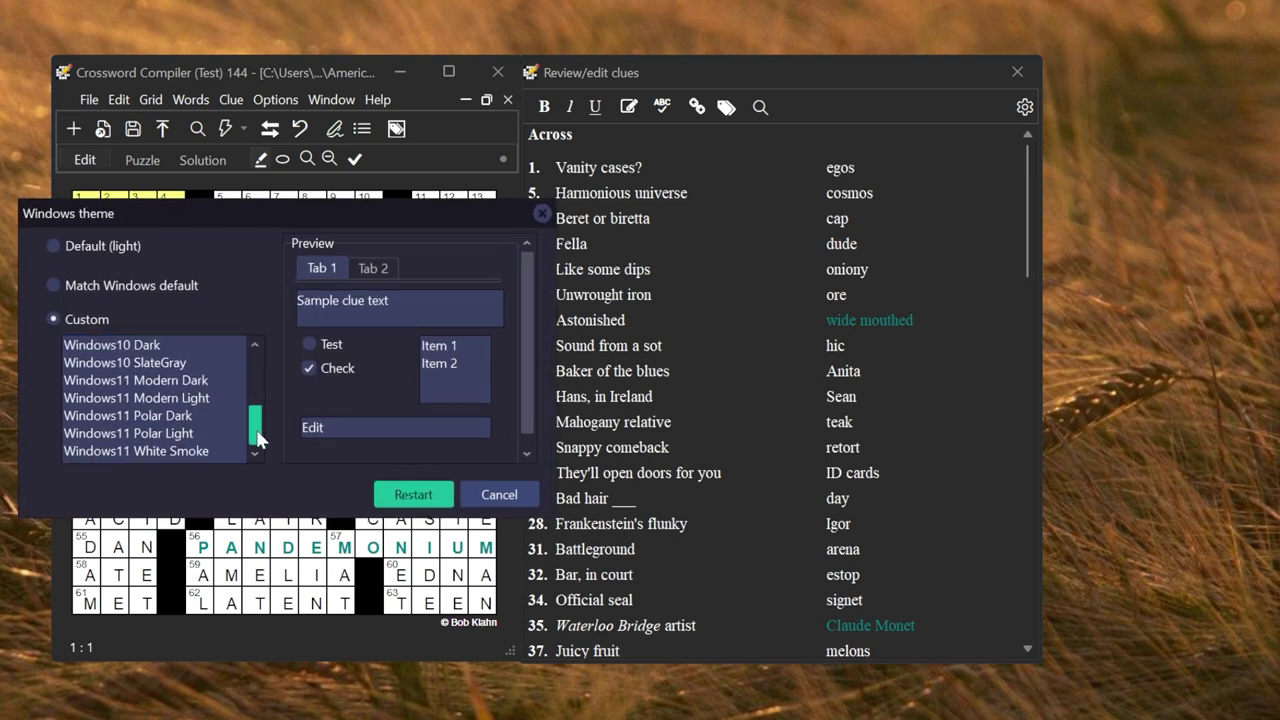
left_click(210, 377)
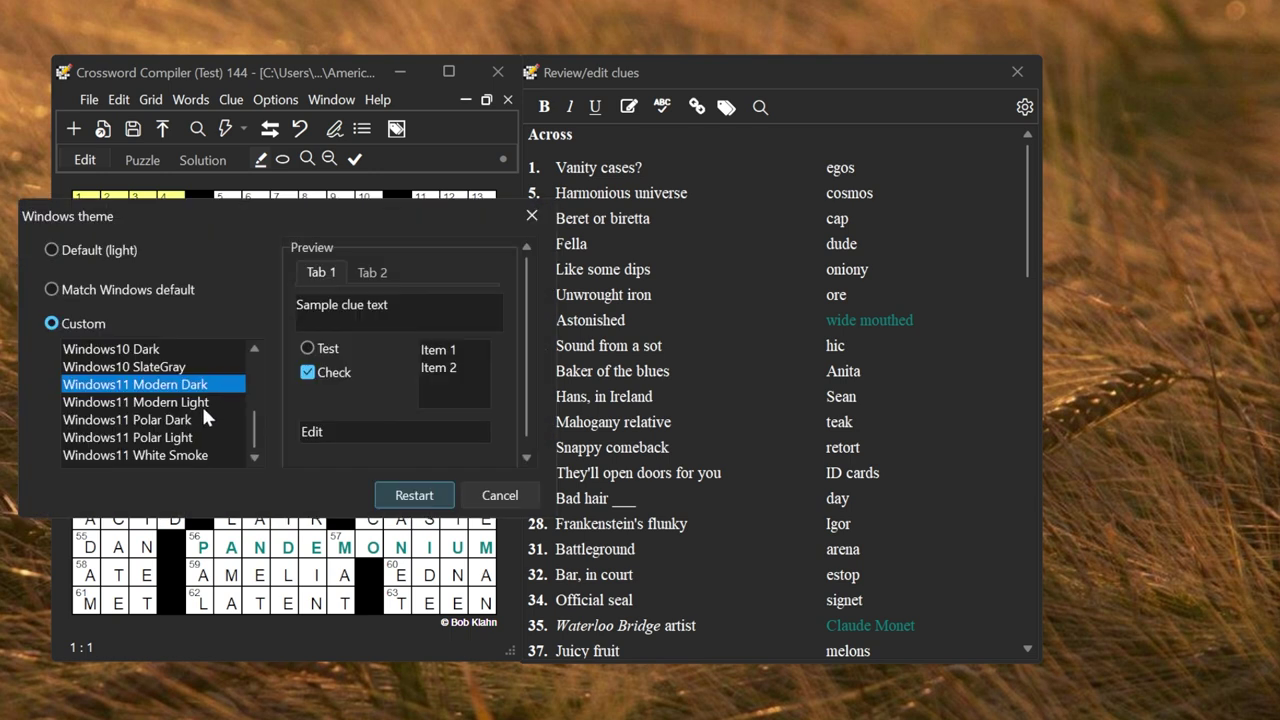
left_click(201, 402)
left_click(199, 453)
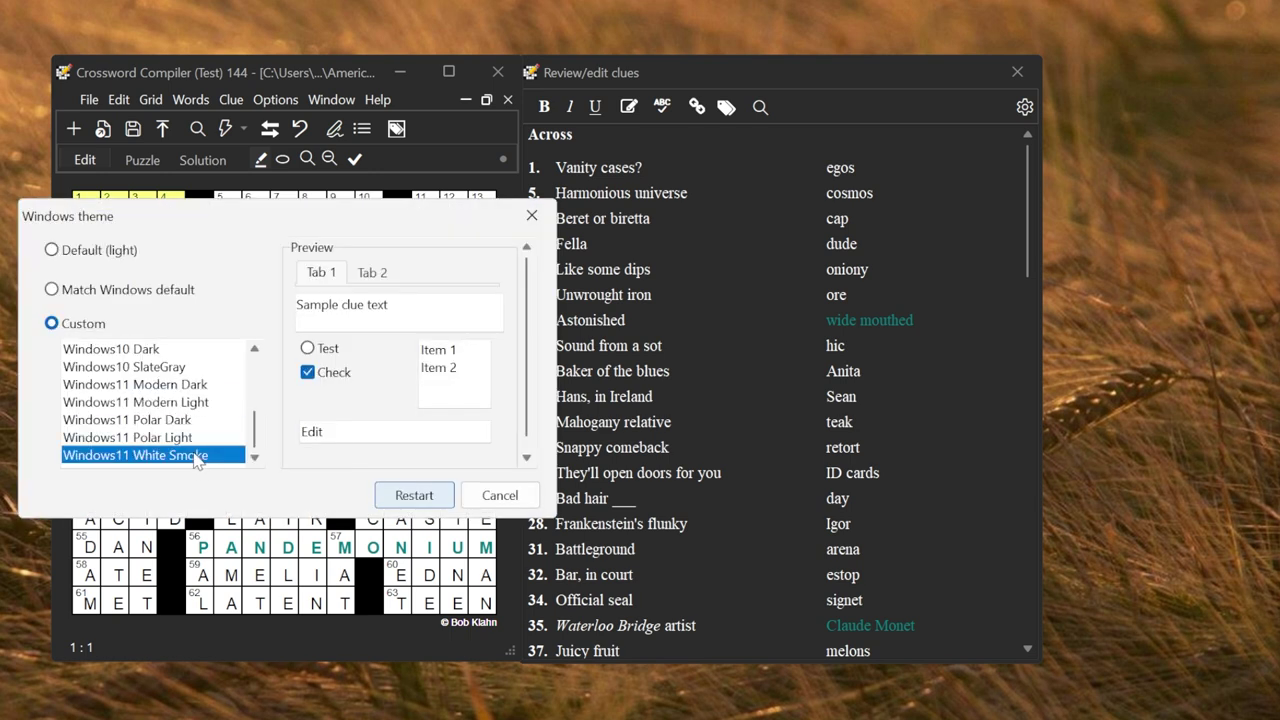
left_click(199, 437)
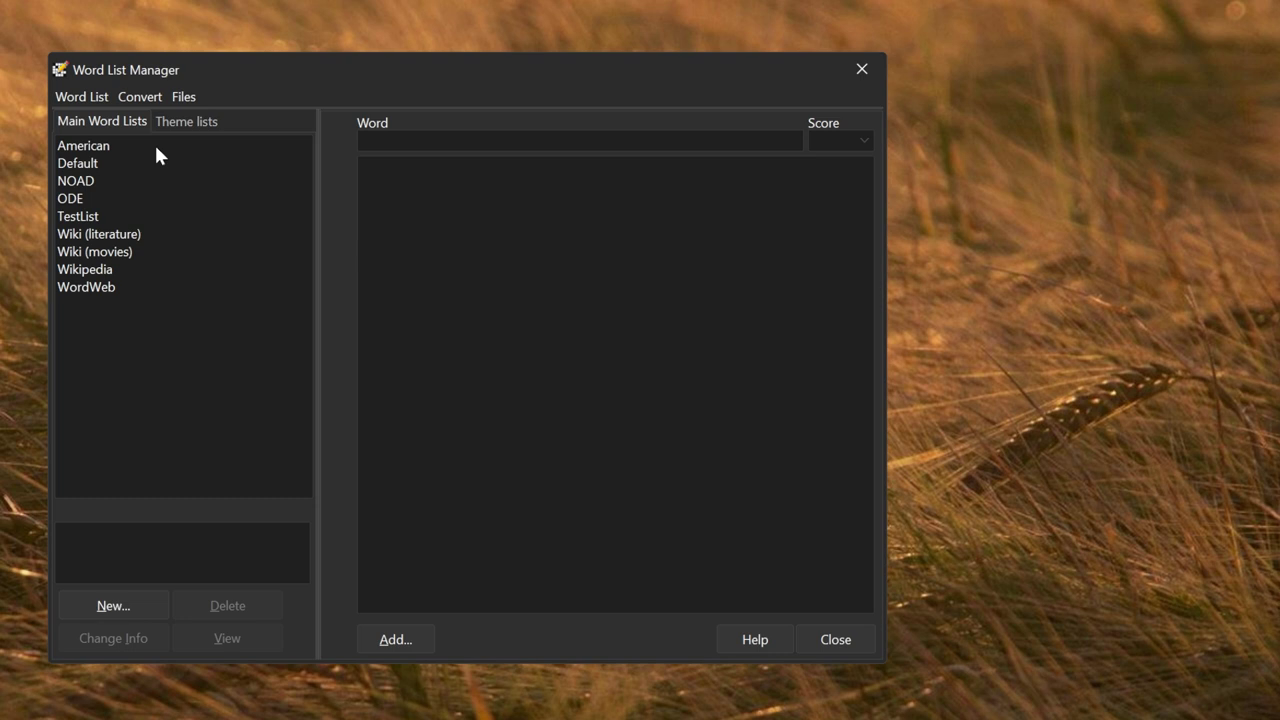
Browse the American, Wikipedia (K entries) and Wiki (movies) lists, ending on Wiki (literature).
left_click(156, 153)
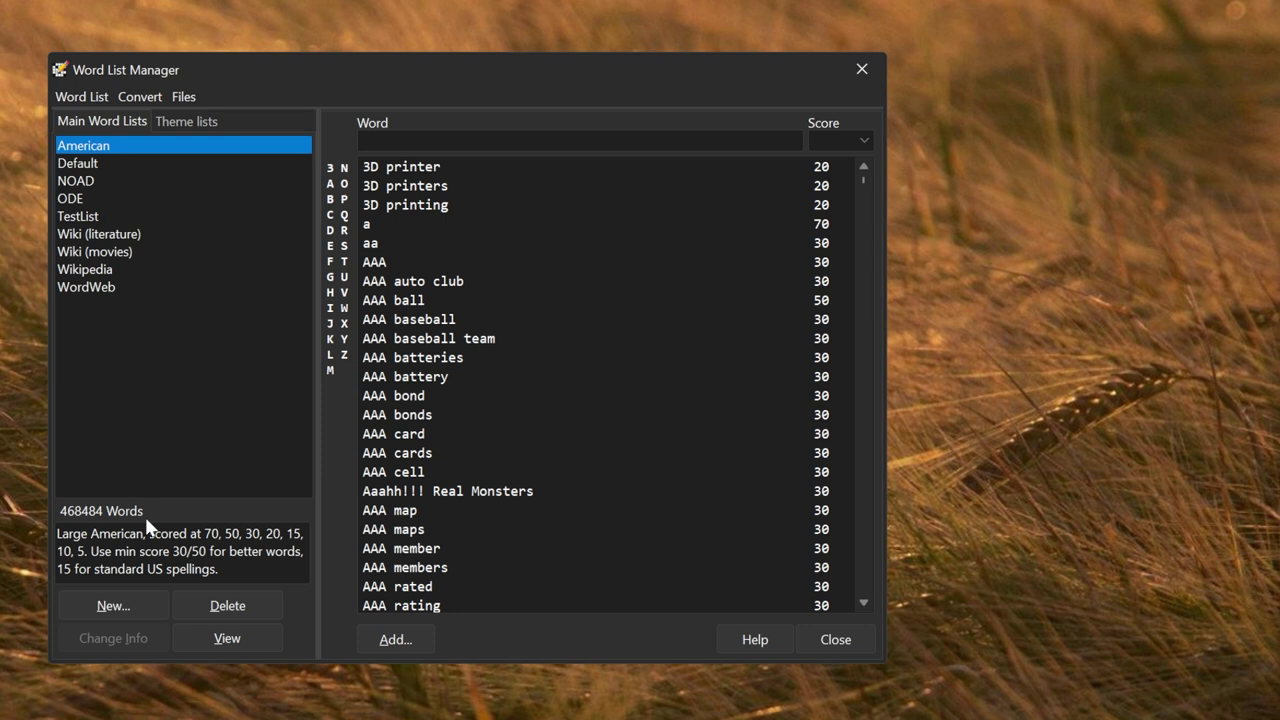
left_click(126, 270)
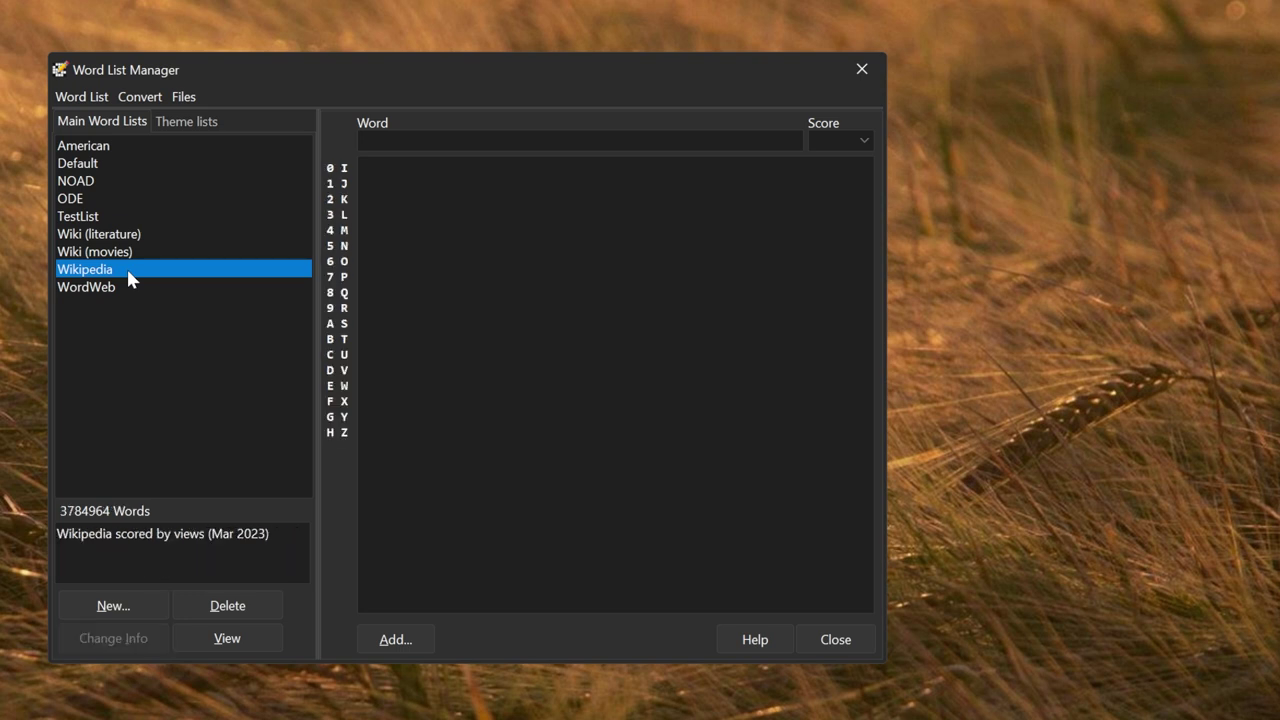
left_click(344, 199)
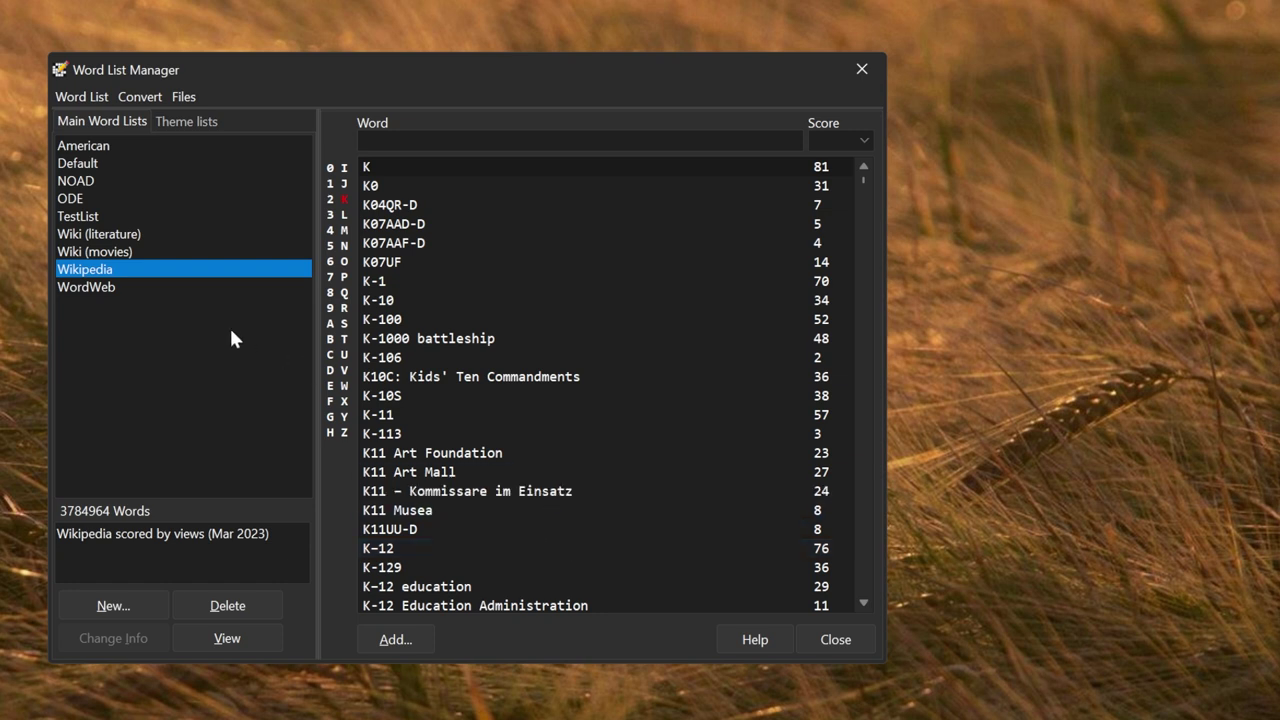
left_click(138, 244)
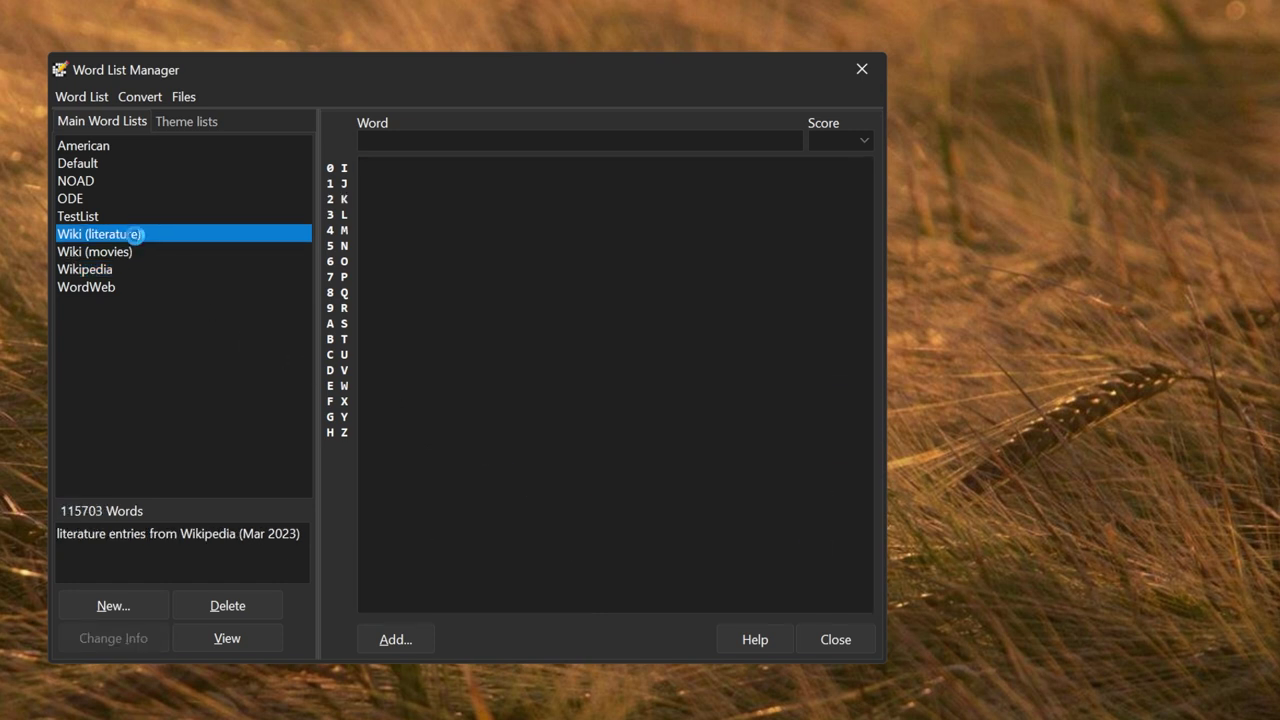
left_click(135, 251)
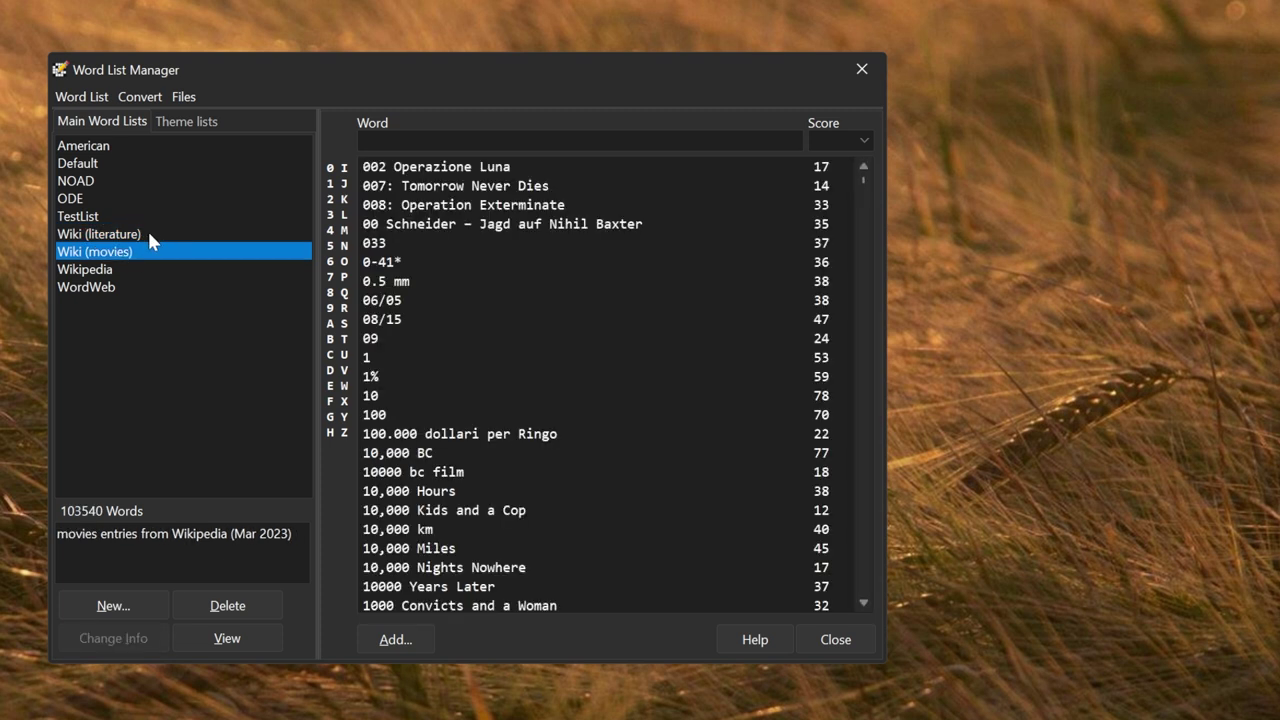
left_click(148, 233)
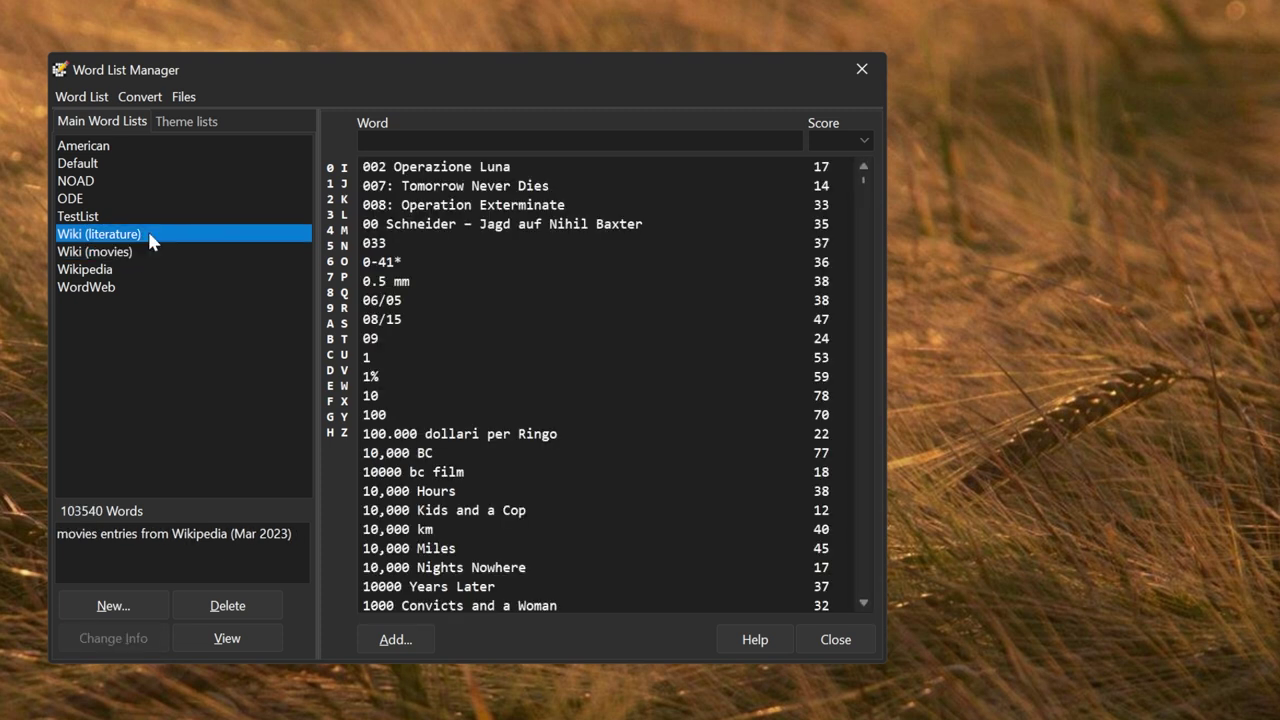
Filter Wiki (literature) to scores 90–100, then switch back to the American list.
left_click(863, 137)
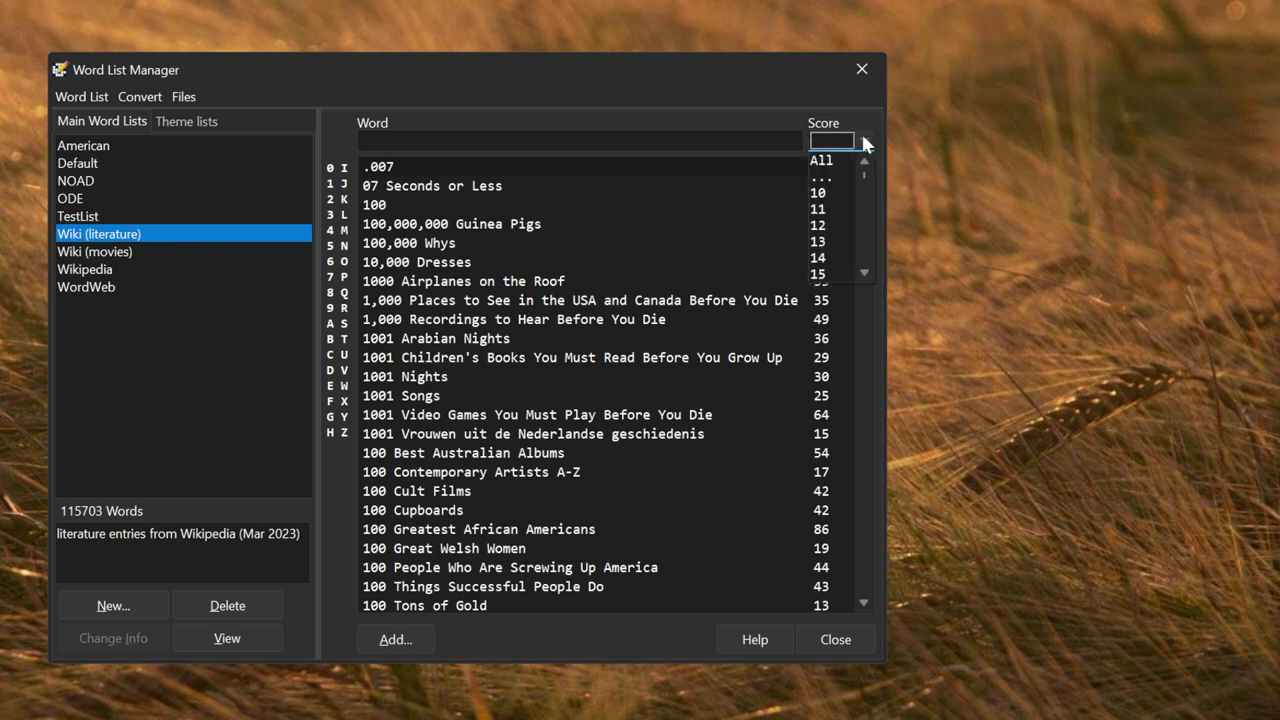
left_click(833, 177)
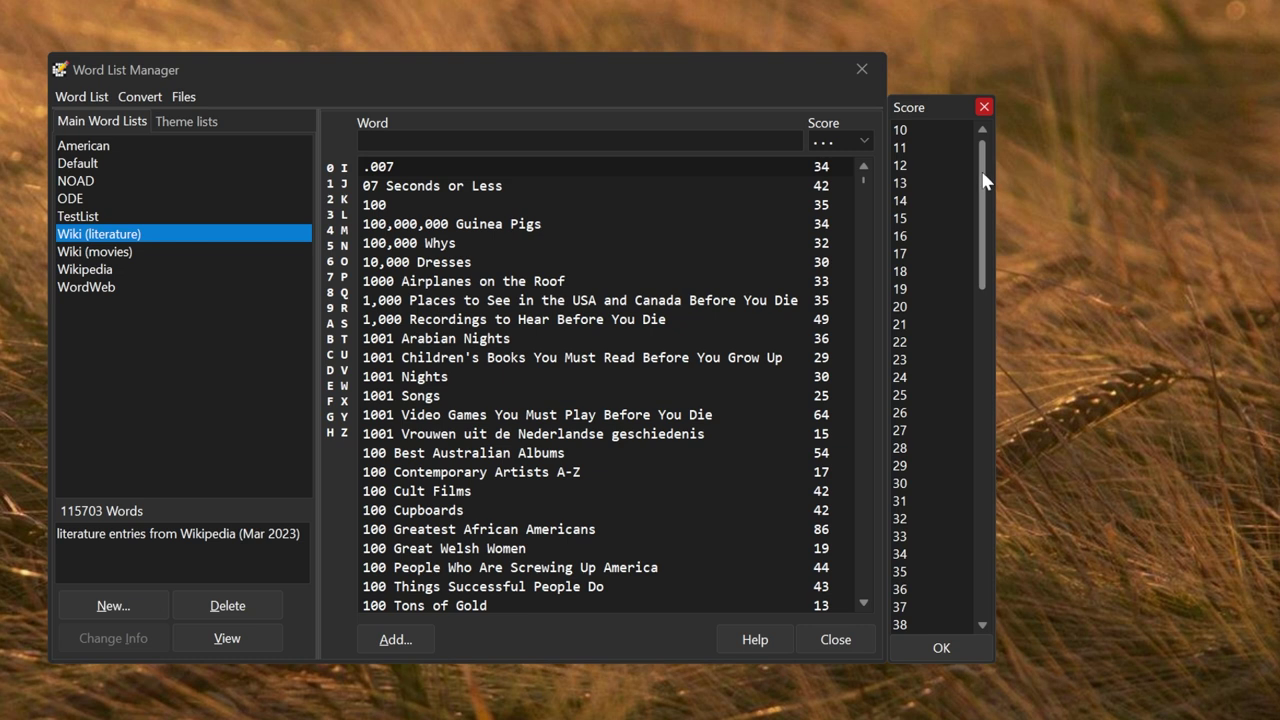
left_click_drag(985, 180, 966, 585)
left_click(919, 624)
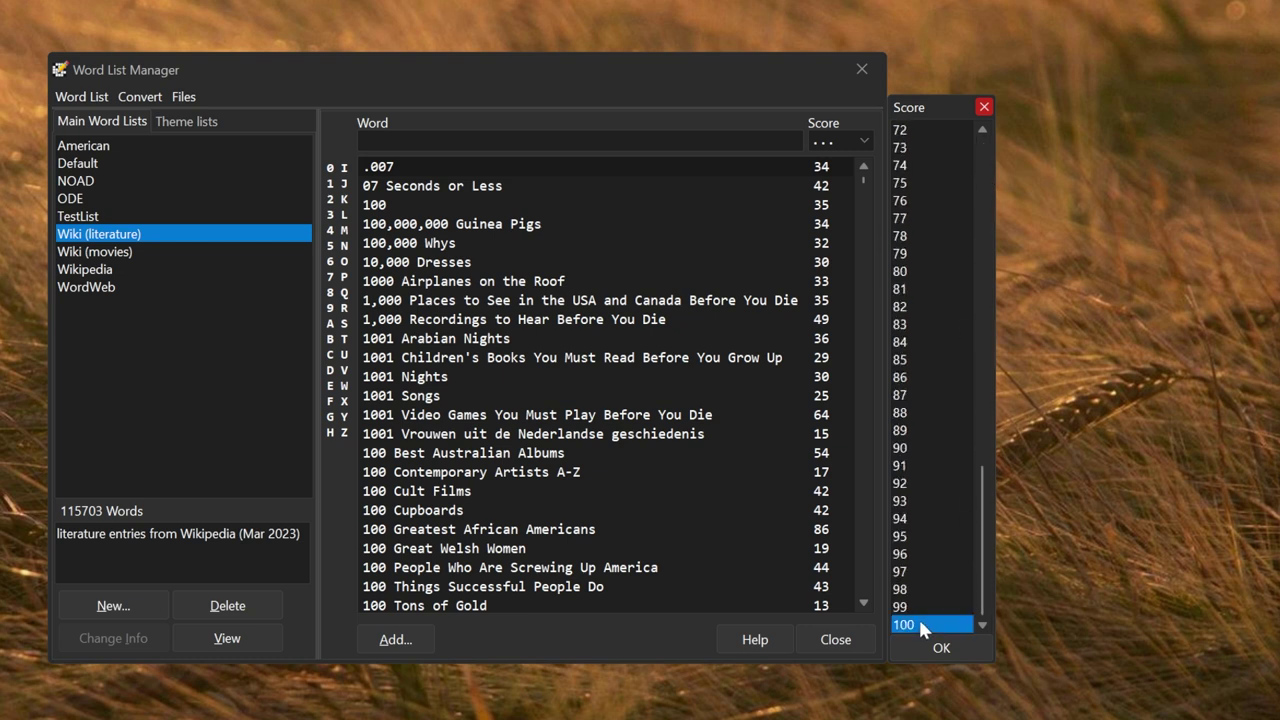
left_click(917, 448, "shift")
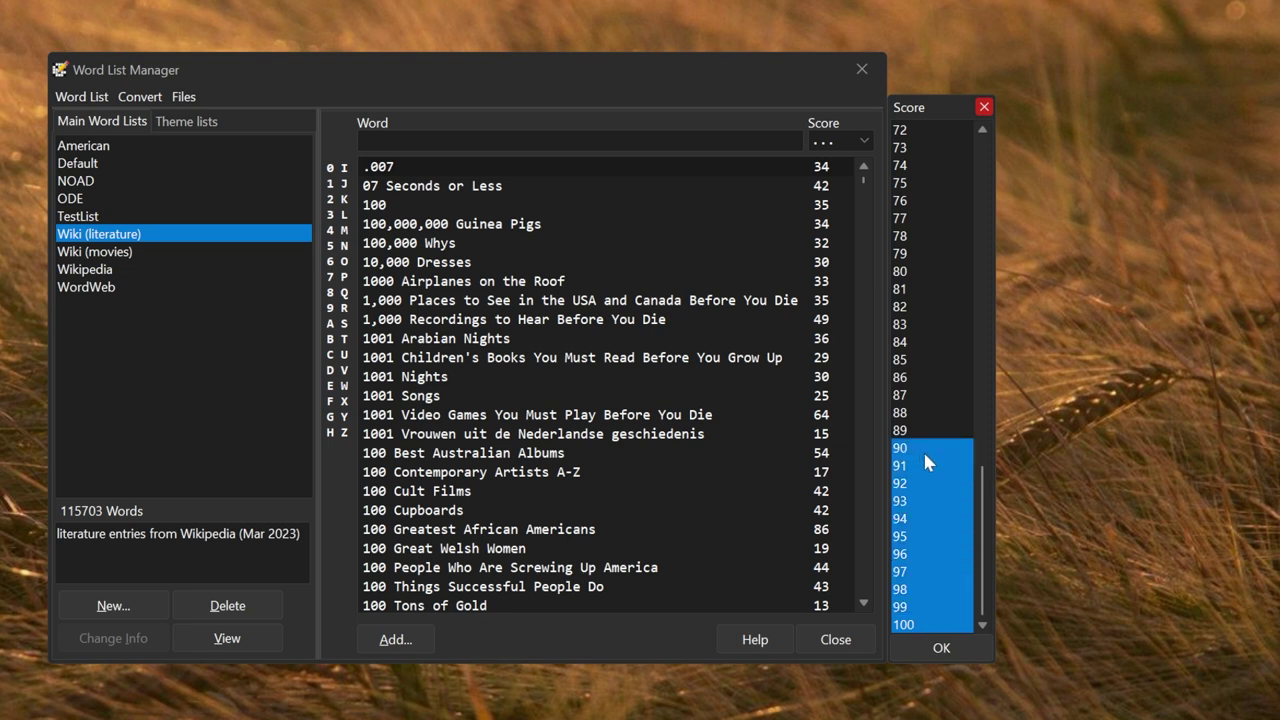
left_click(942, 650)
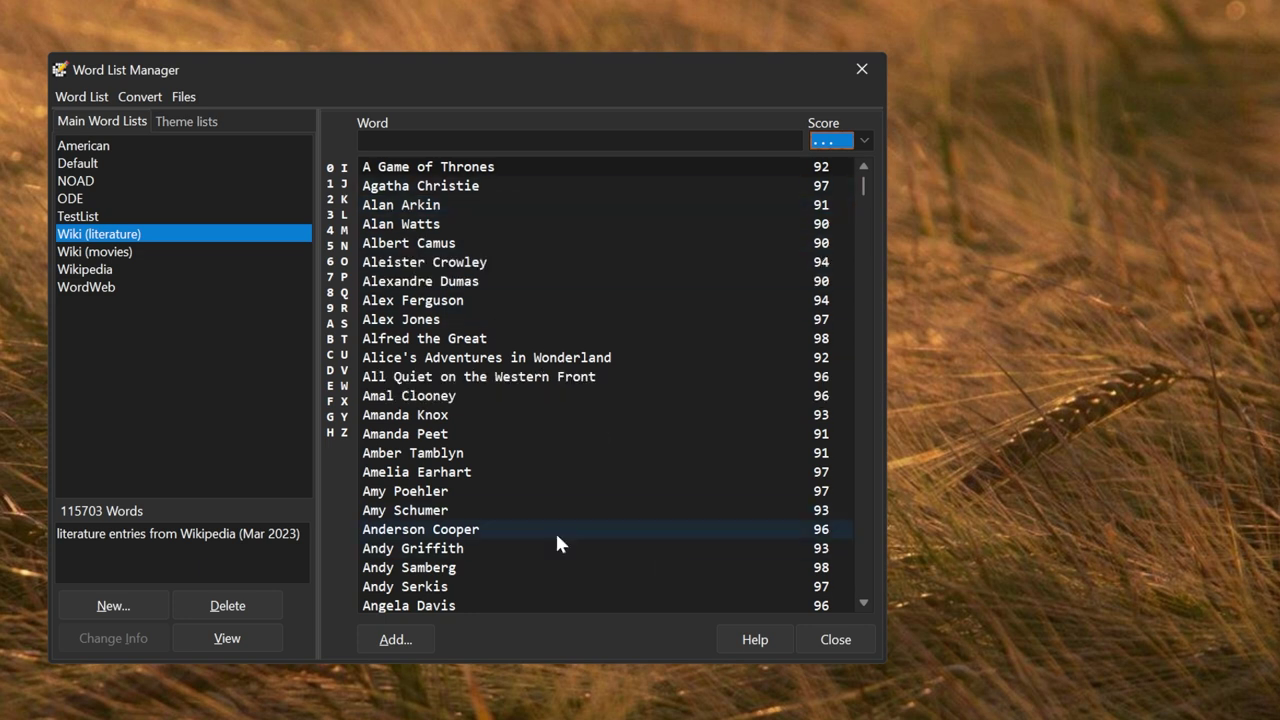
key("Home")
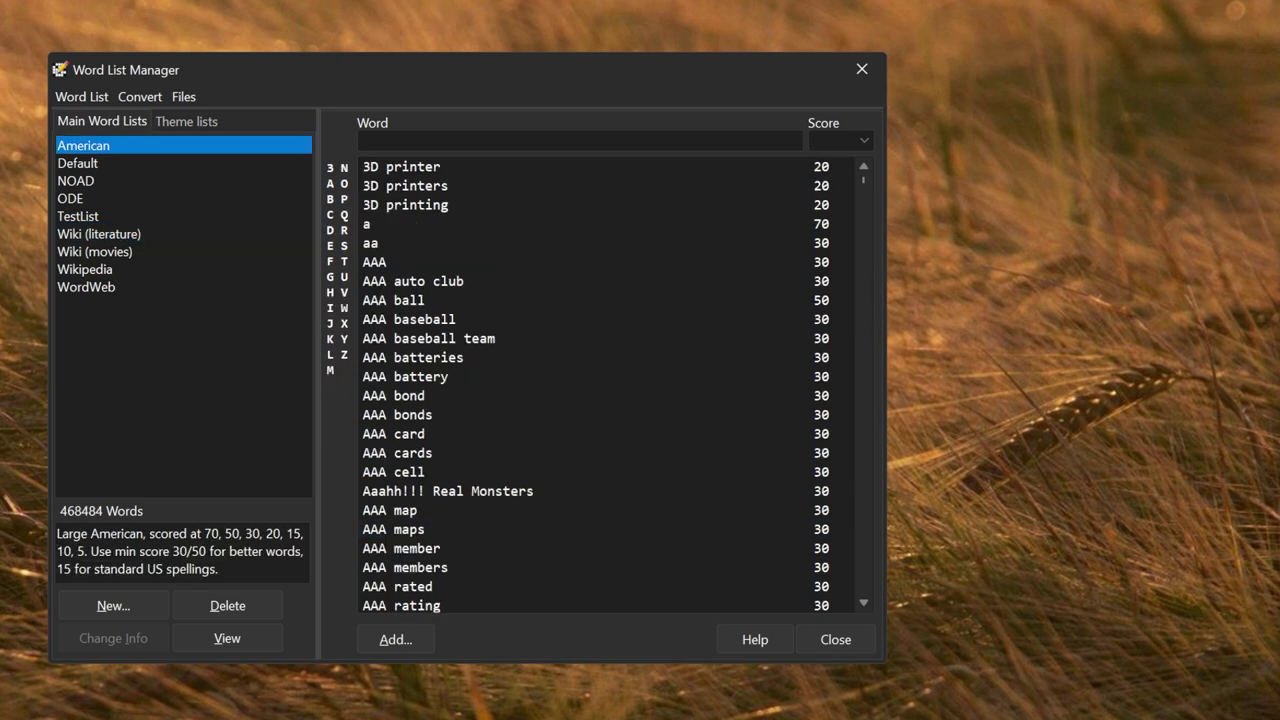
Copy the American list into American-2, keeping only multi-word entries scored 50 or 70.
left_click(80, 97)
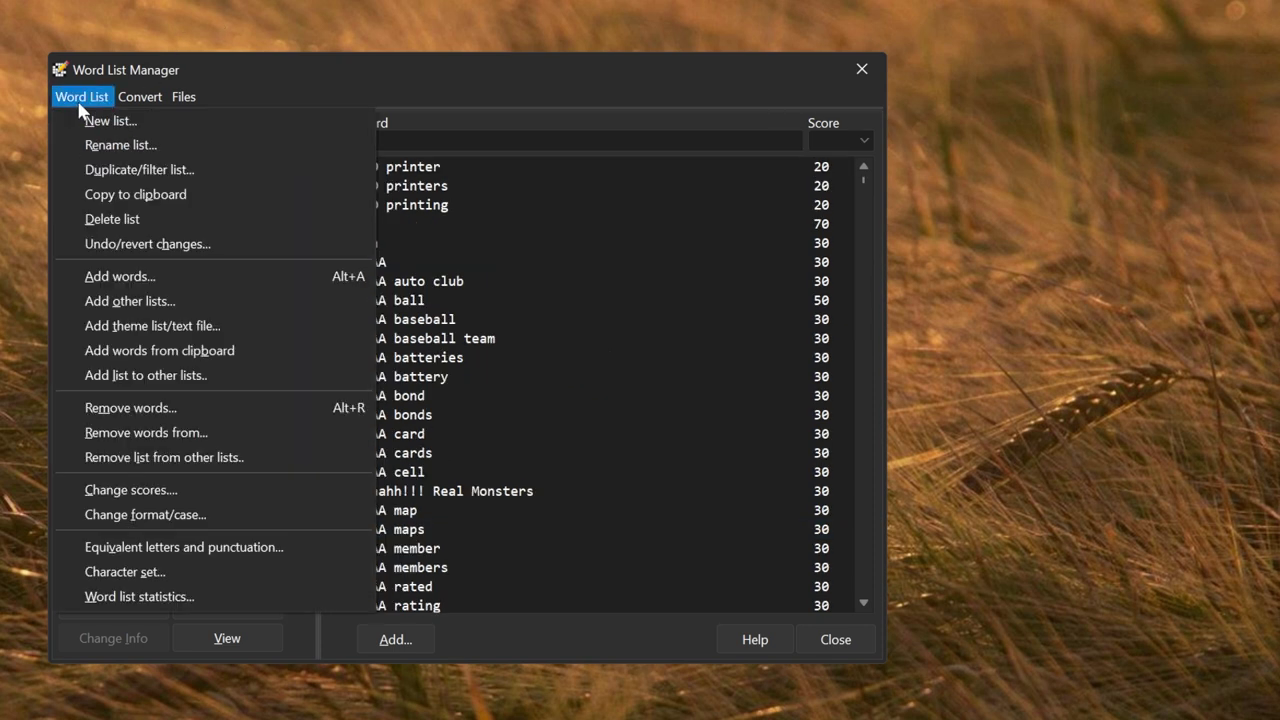
left_click(116, 170)
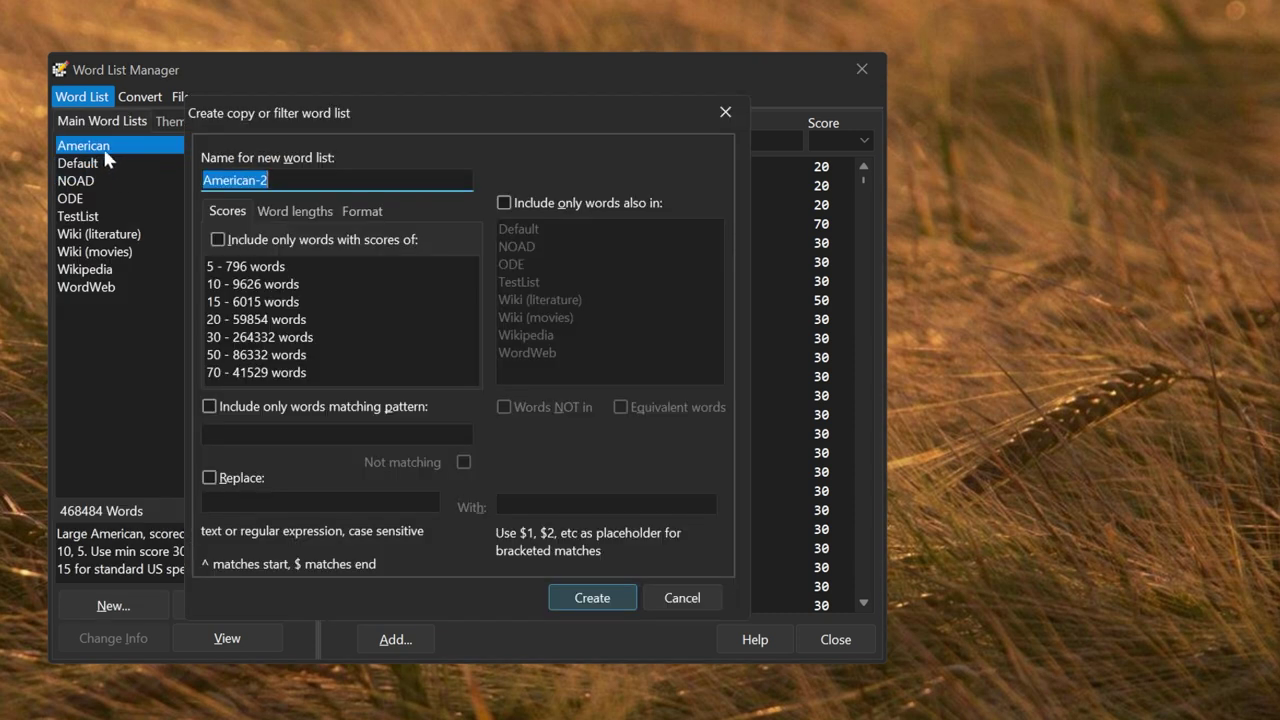
left_click(219, 240)
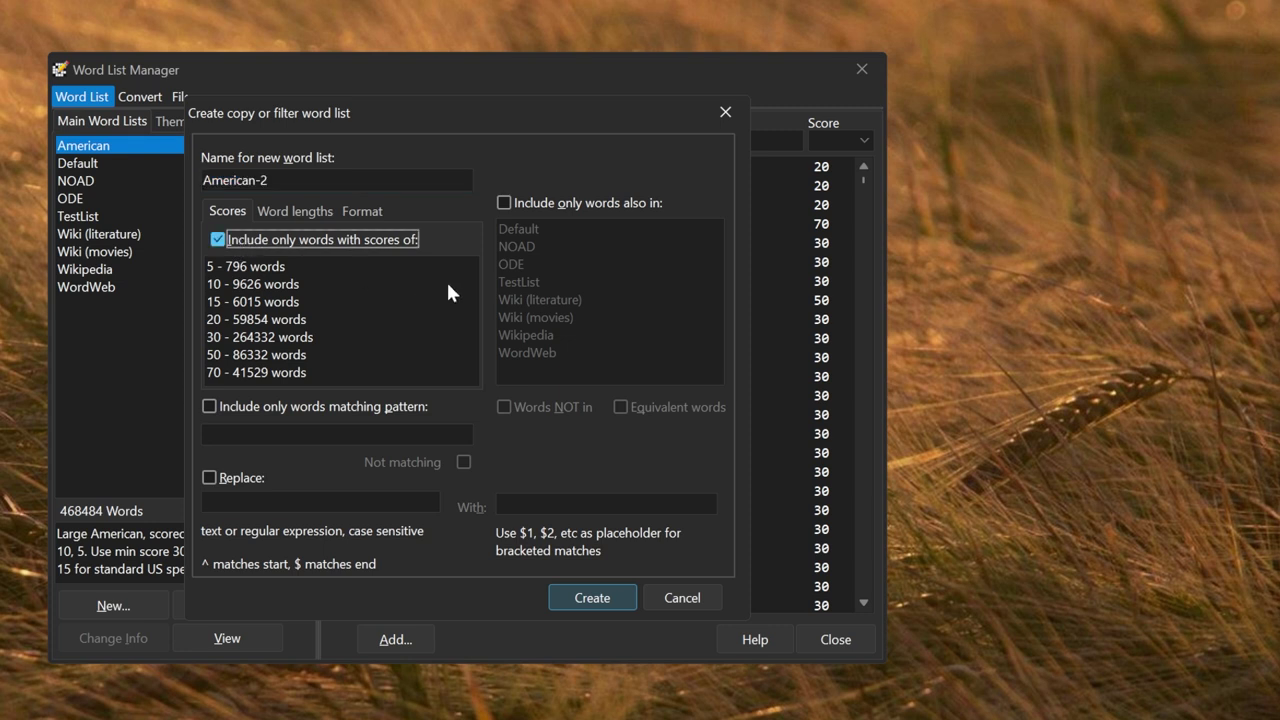
left_click(281, 360)
left_click(276, 372)
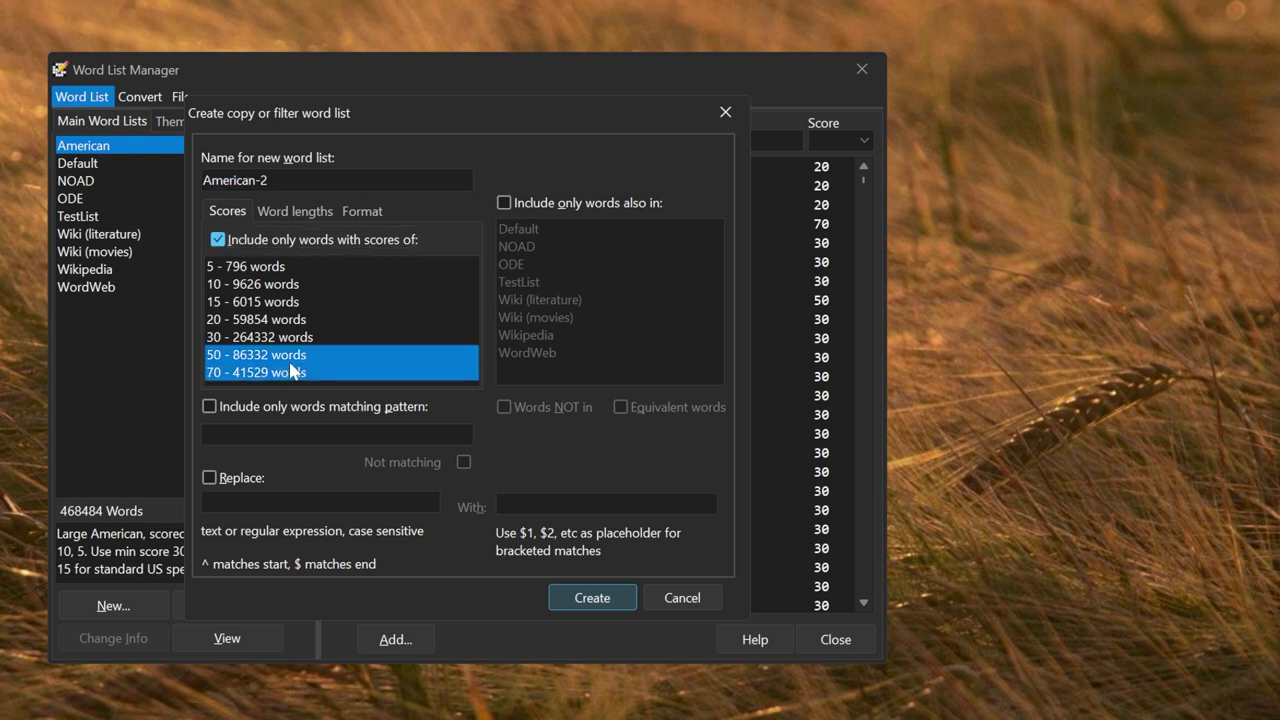
left_click(364, 211)
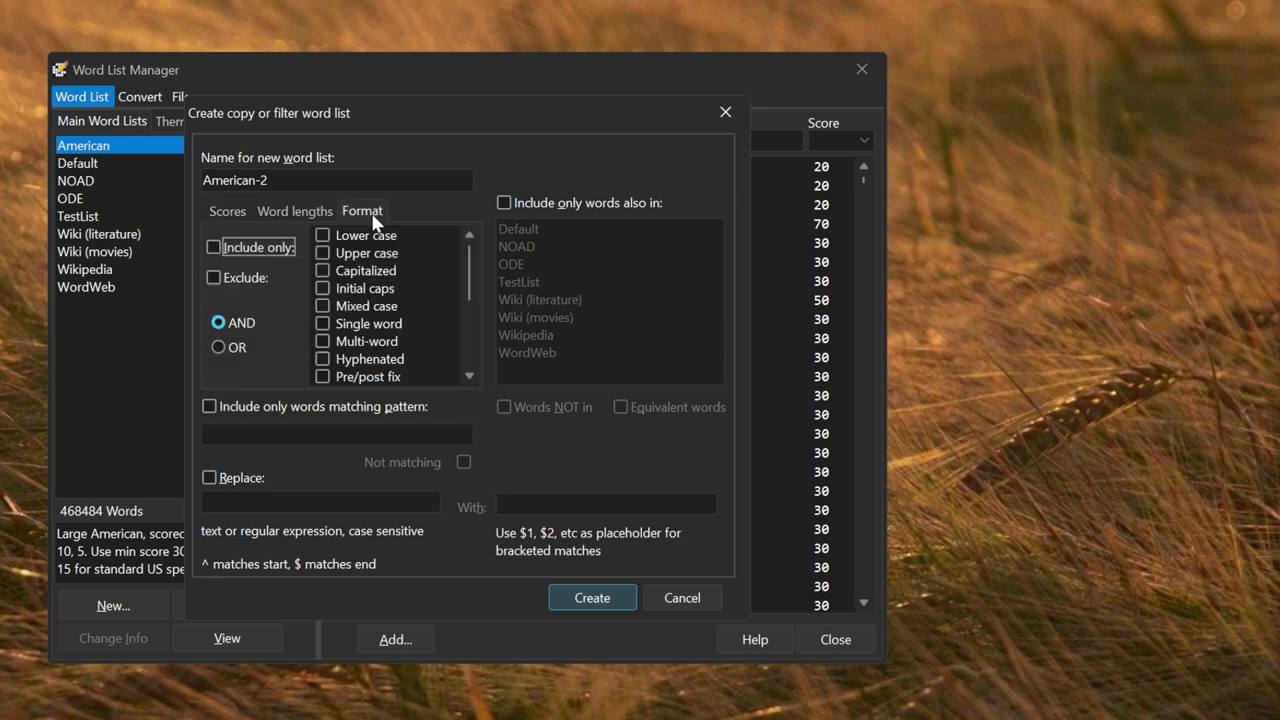
left_click(322, 343)
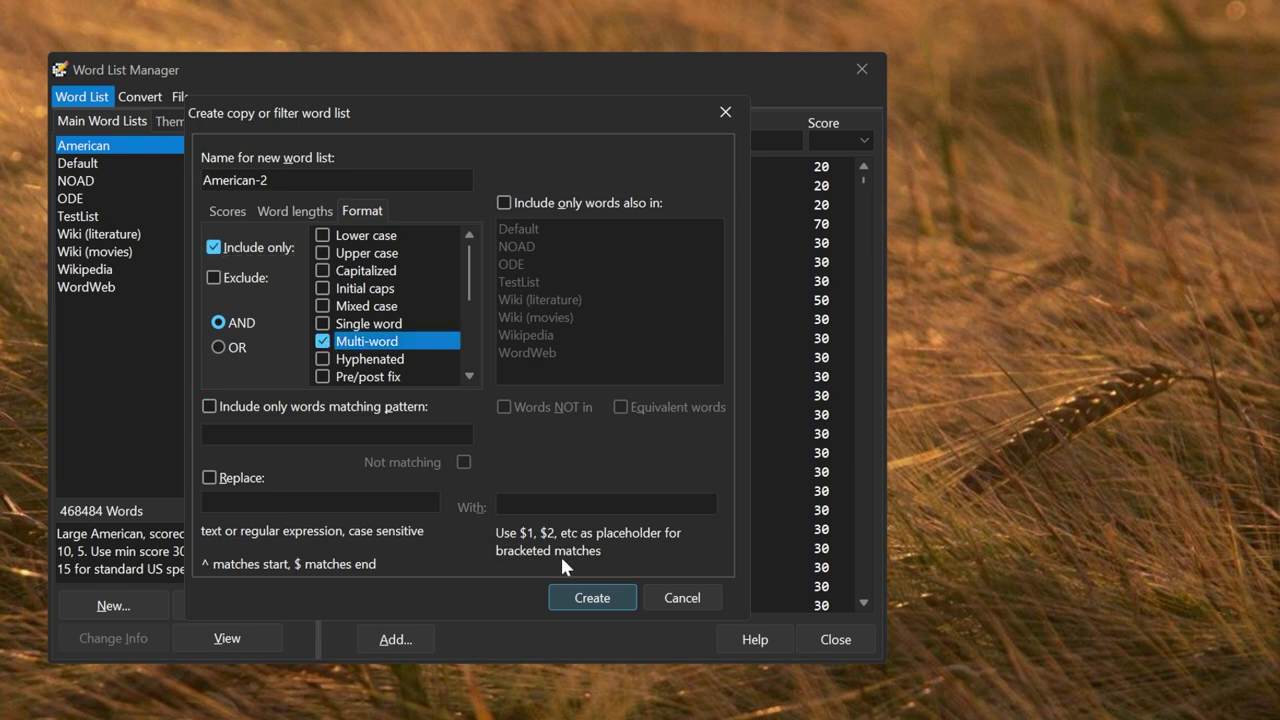
left_click(596, 598)
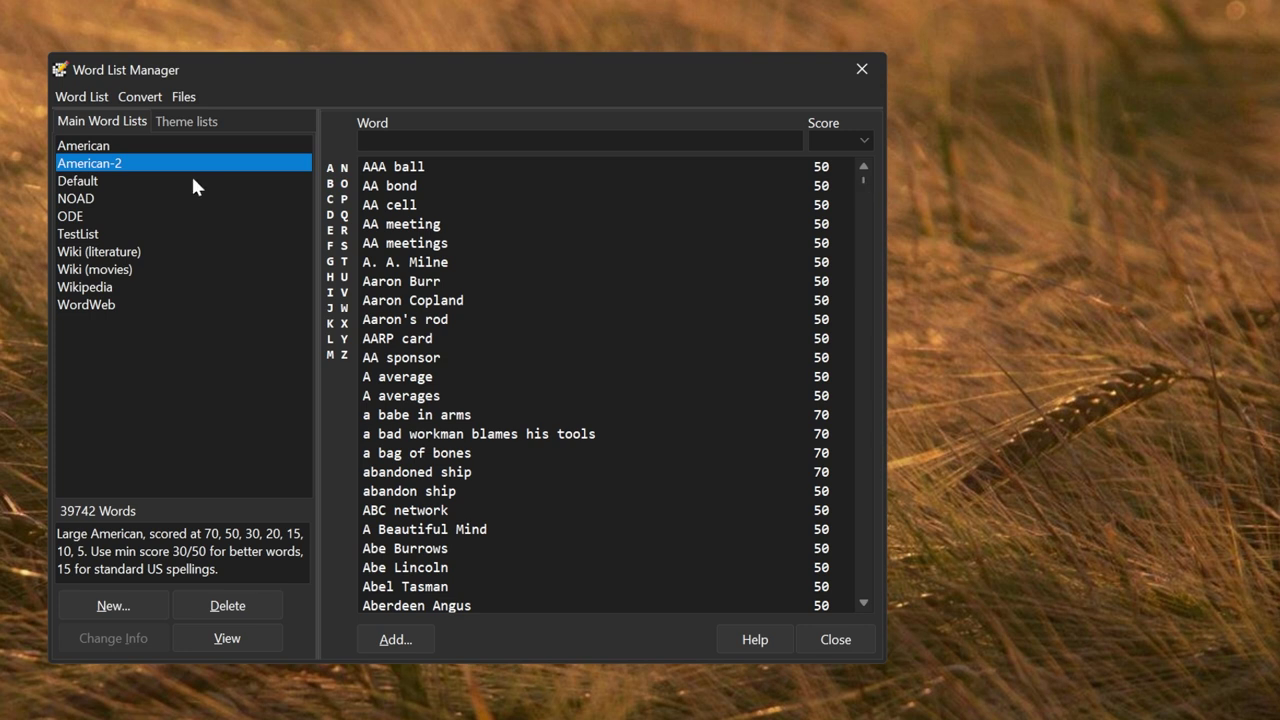
Revert TestList to its 20/03/2023 version of 115,179 words, then select the American list.
left_click(97, 106)
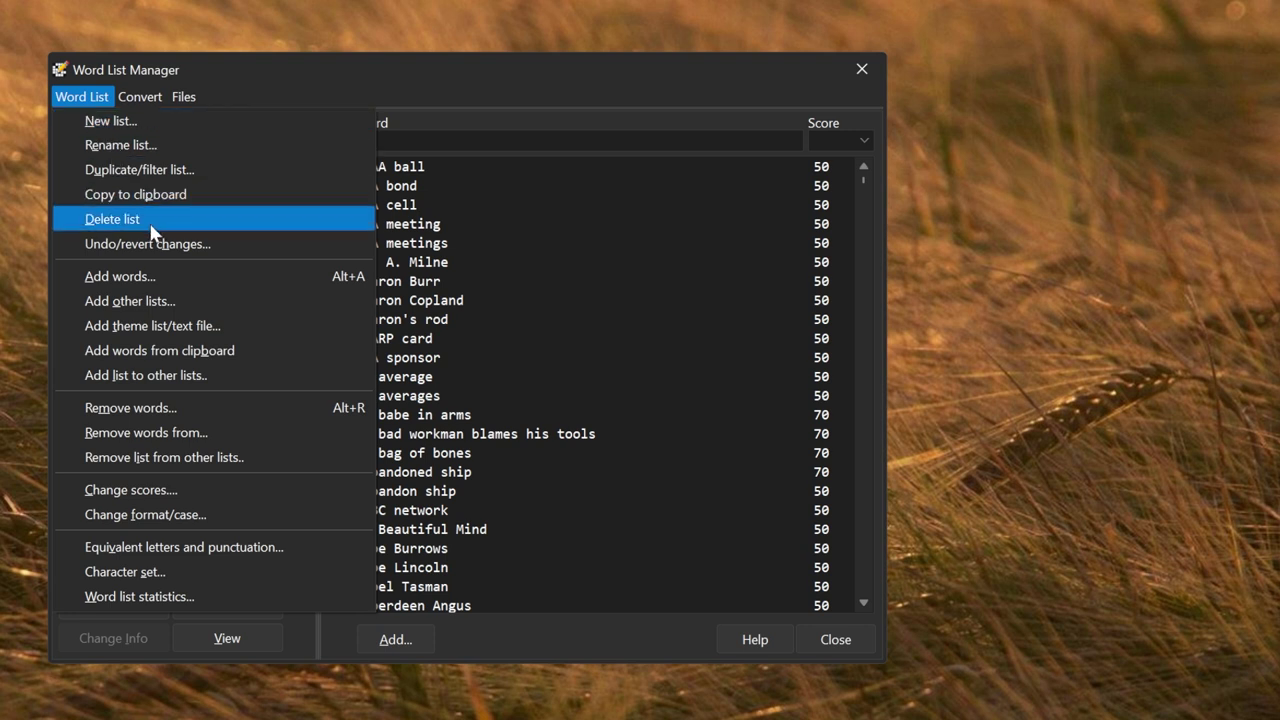
left_click(157, 244)
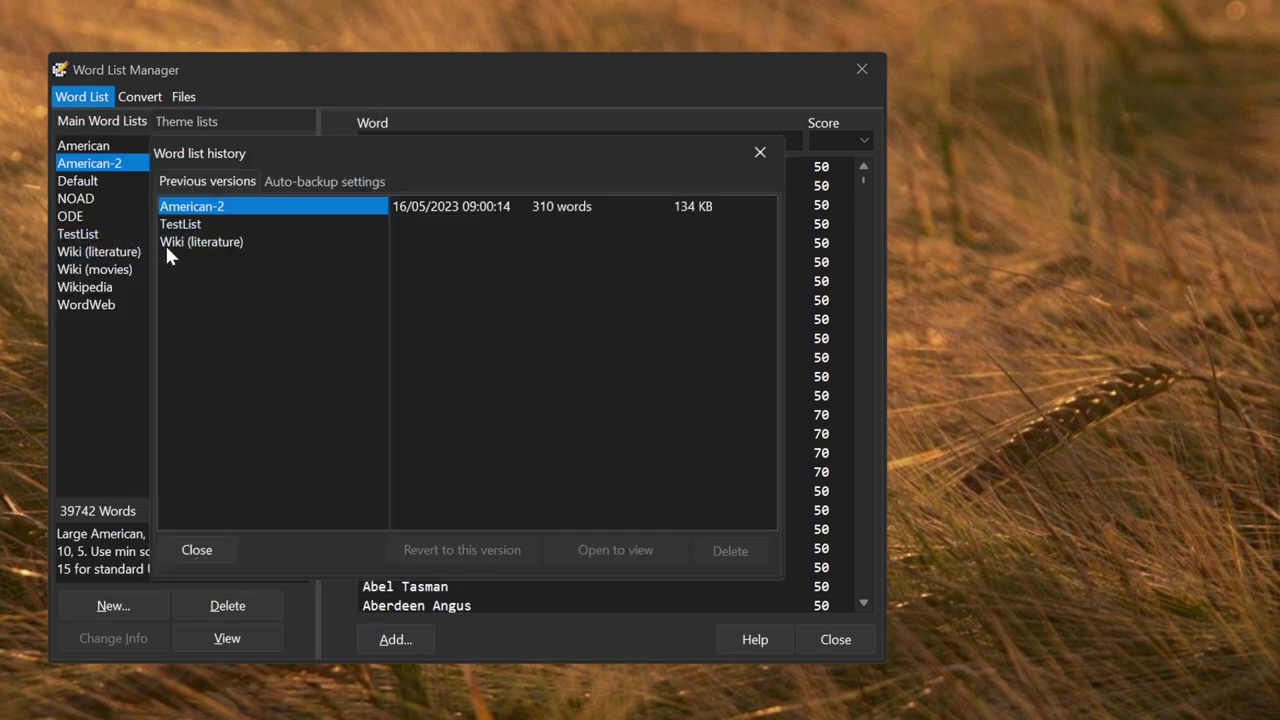
left_click(222, 225)
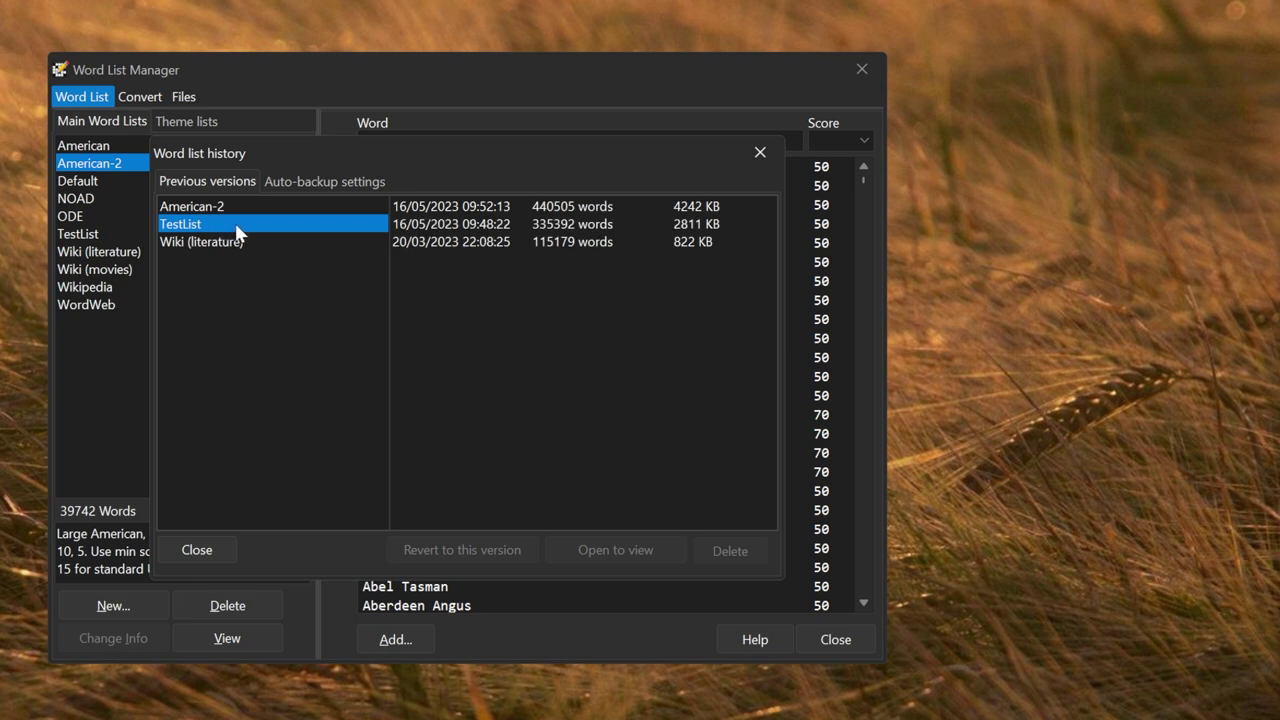
left_click(299, 206)
left_click(287, 223)
left_click(413, 242)
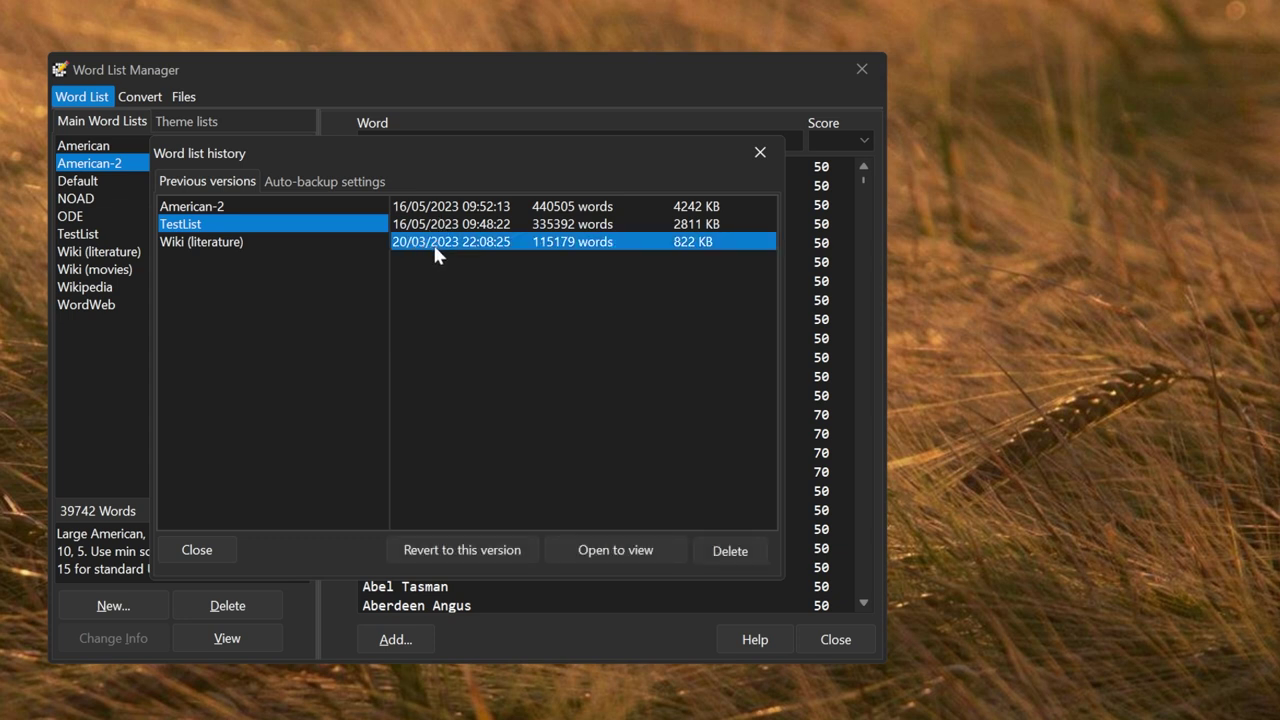
left_click(477, 549)
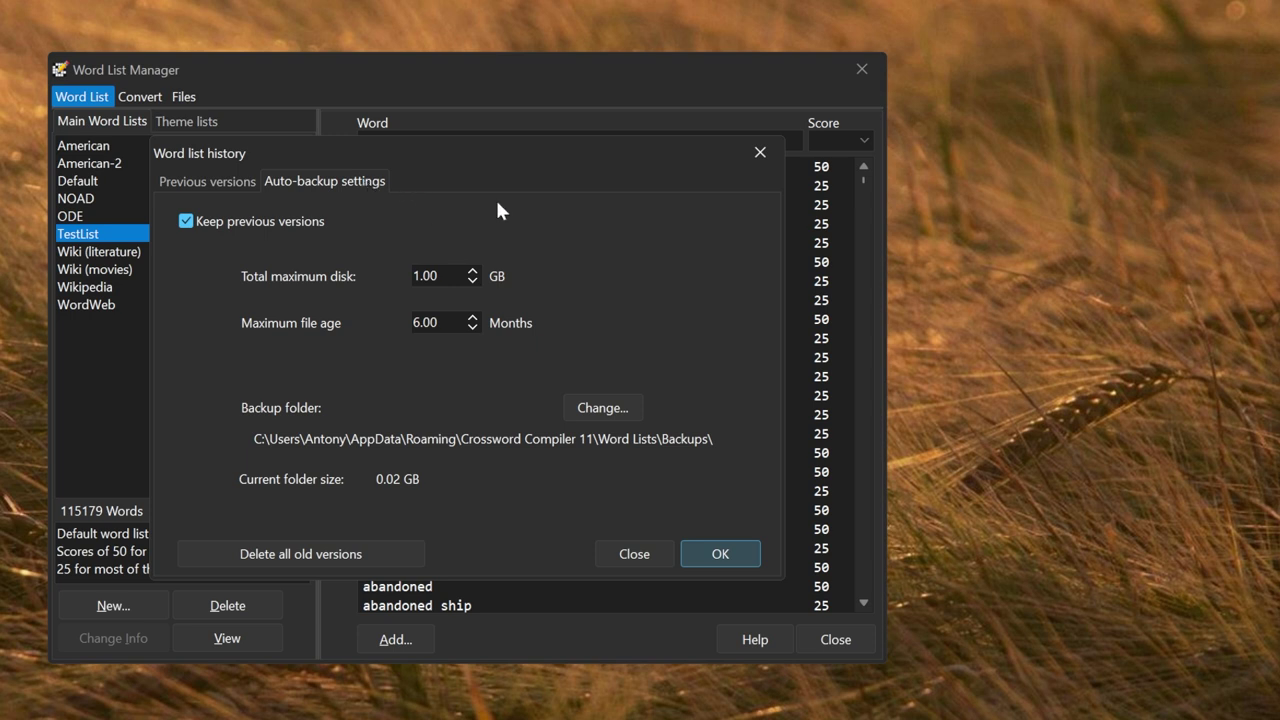
left_click(760, 154)
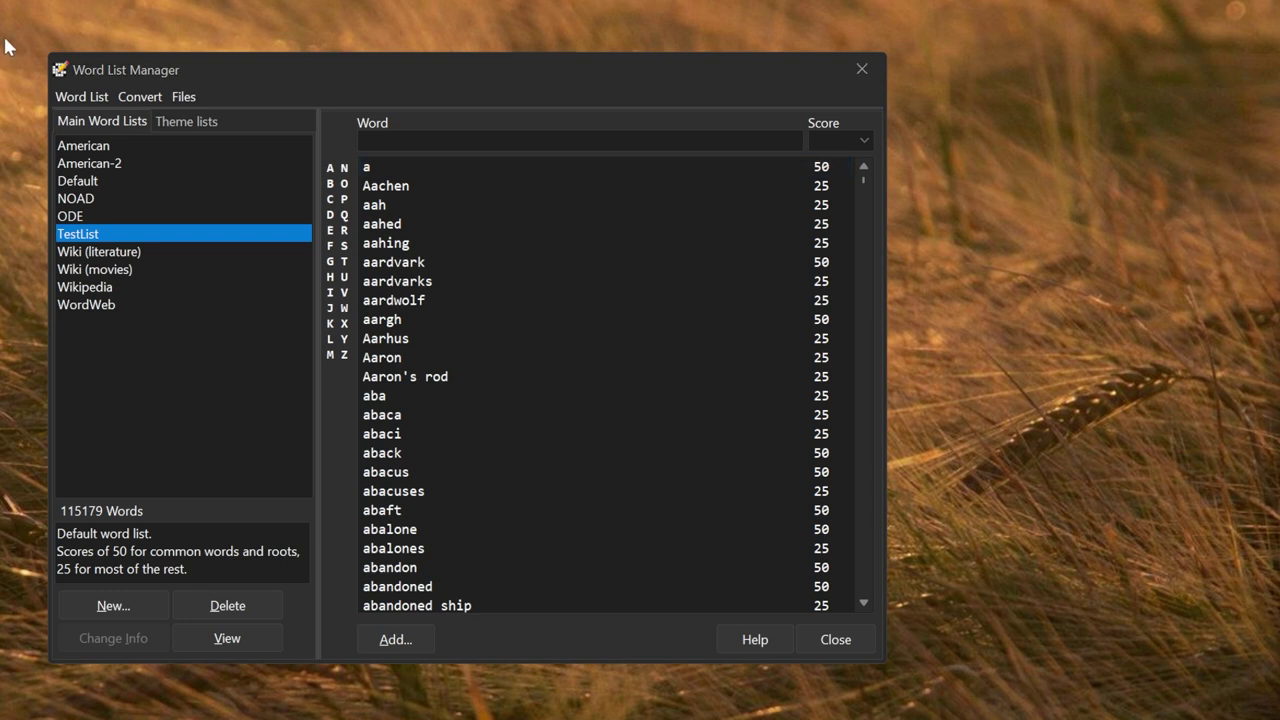
left_click(86, 148)
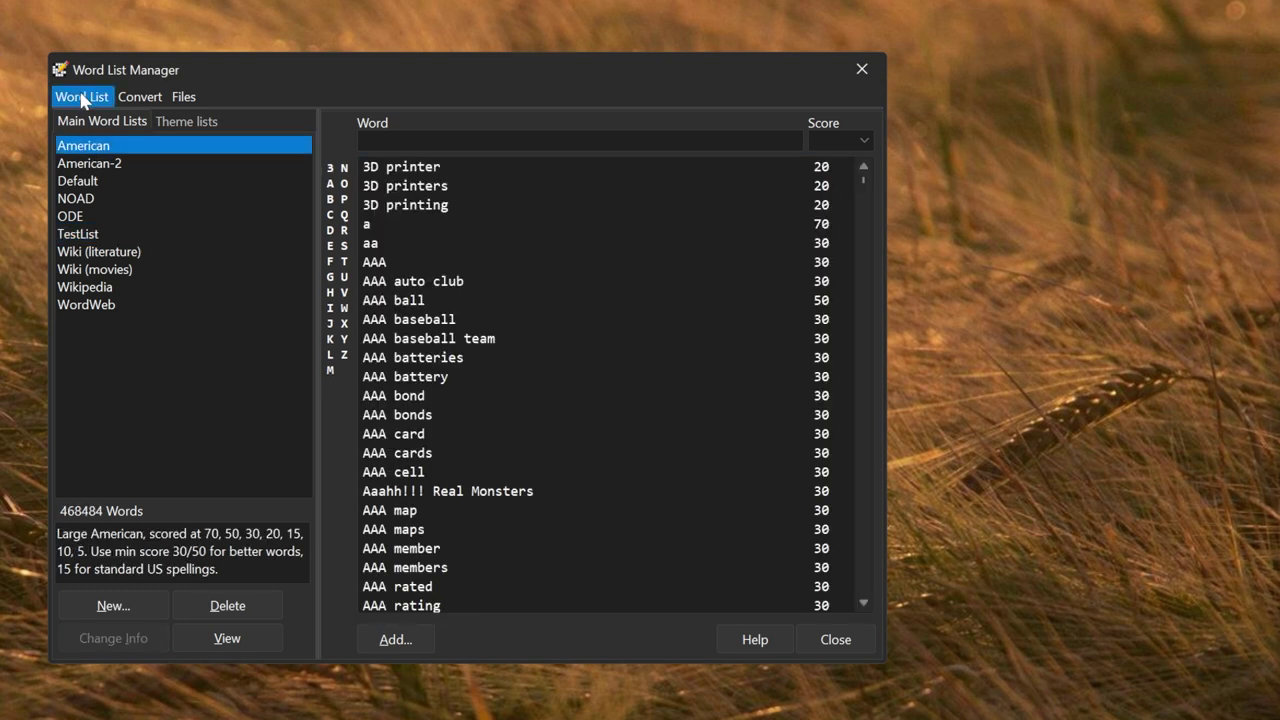
Review the American list's statistics, including letter frequency counts on the Letters tab.
left_click(82, 100)
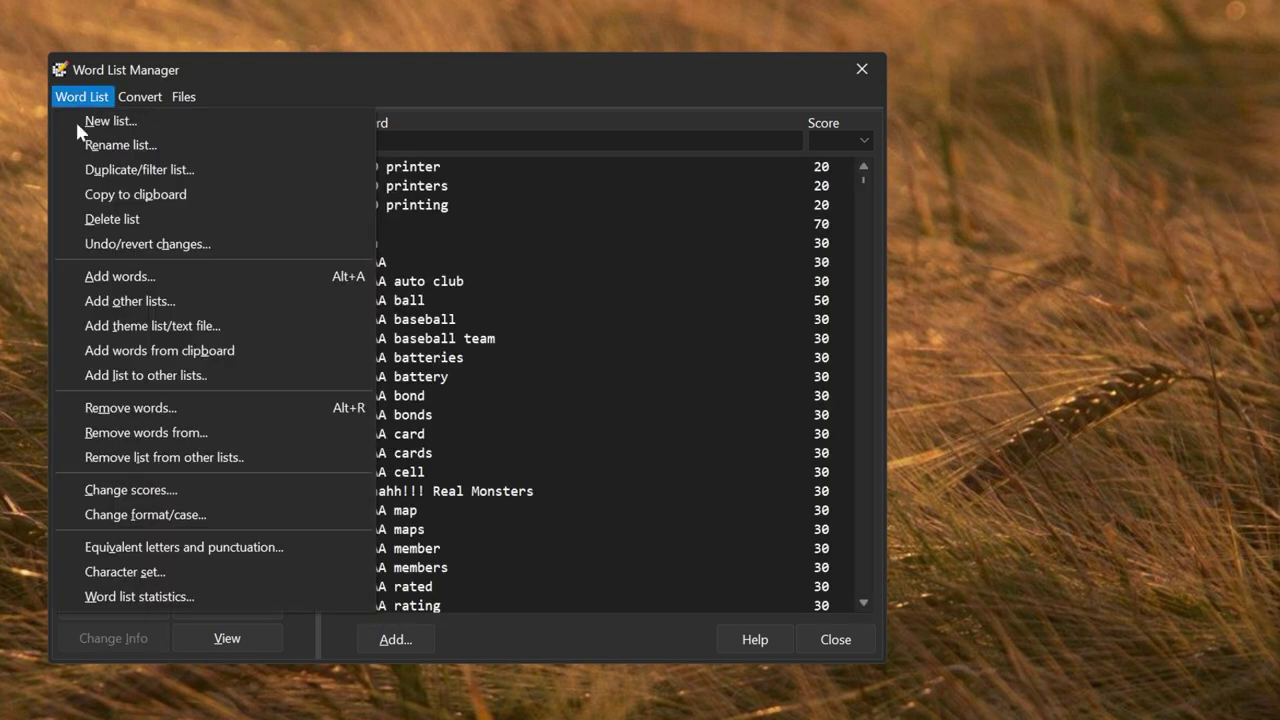
left_click(143, 596)
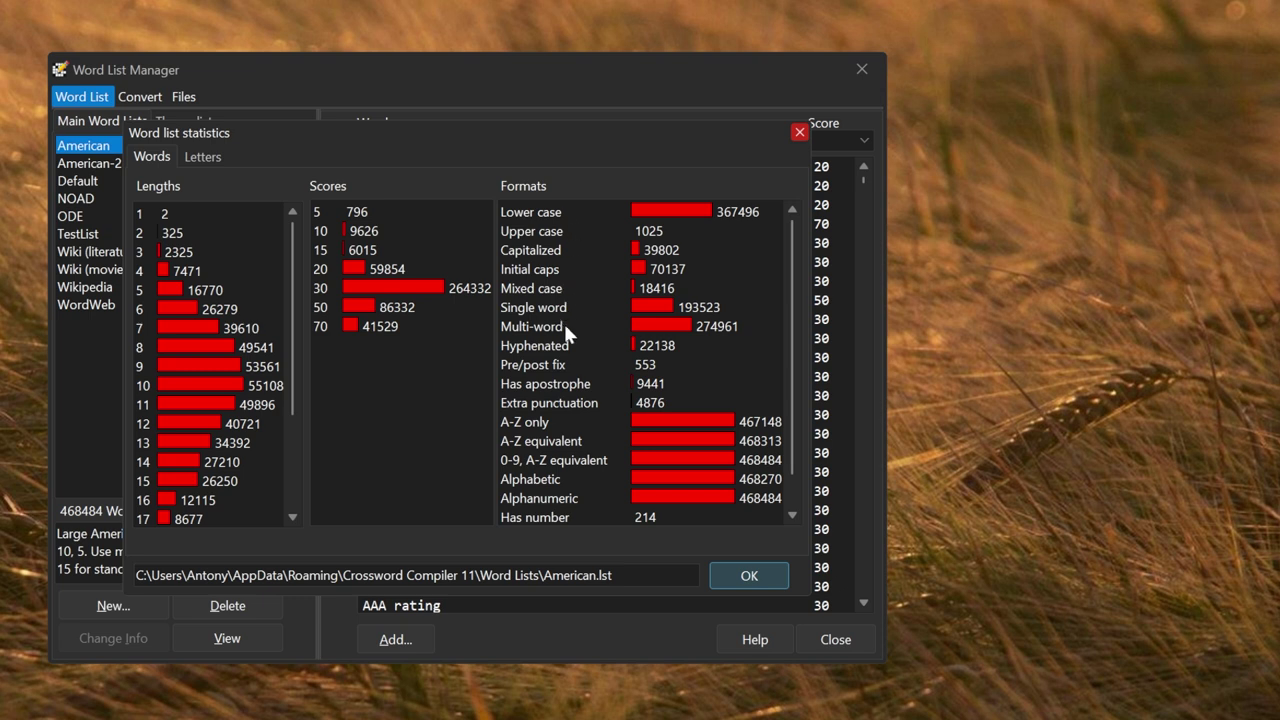
left_click(204, 160)
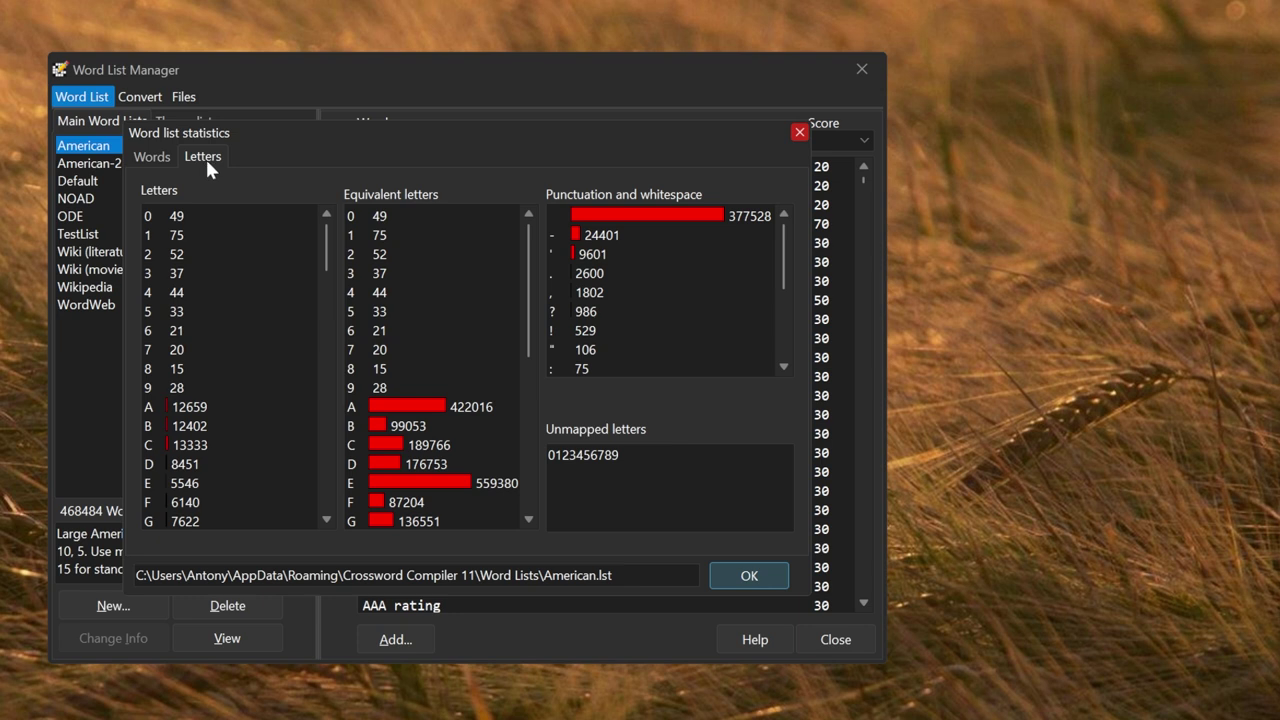
mouse_move(321, 241)
left_mouse_down()
mouse_move(306, 440)
mouse_move(306, 240)
left_mouse_up()
mouse_move(526, 243)
left_mouse_down()
mouse_move(514, 420)
mouse_move(523, 210)
left_mouse_up()
left_click(160, 158)
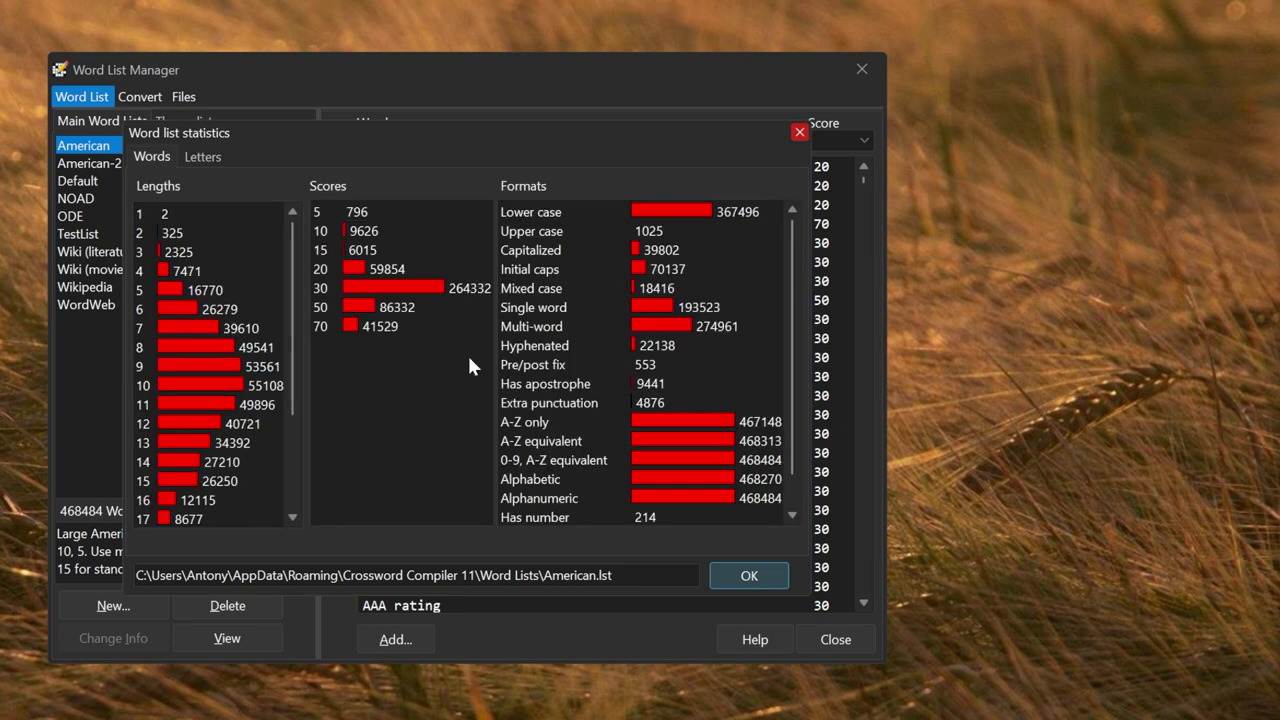
left_click(749, 575)
Set equivalent-letter punctuation handling to 'All non-alphanumeric' instead of hyphens and apostrophes.
left_click(84, 97)
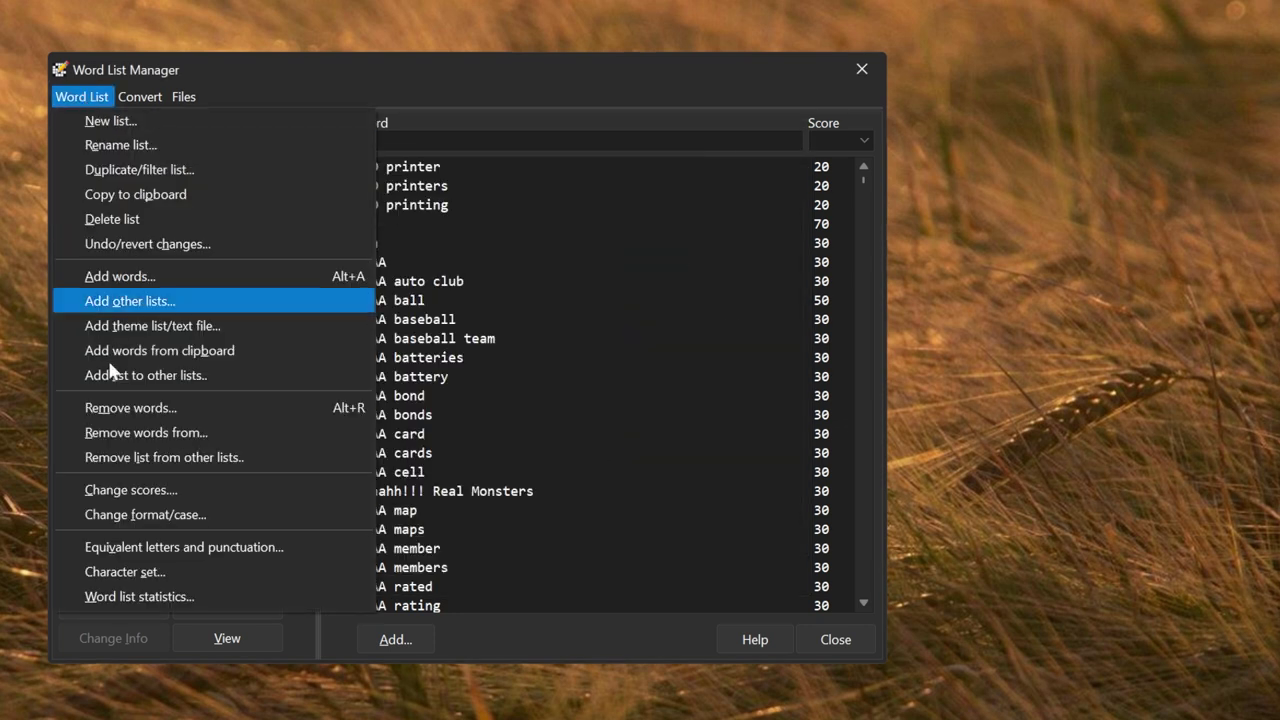
left_click(178, 553)
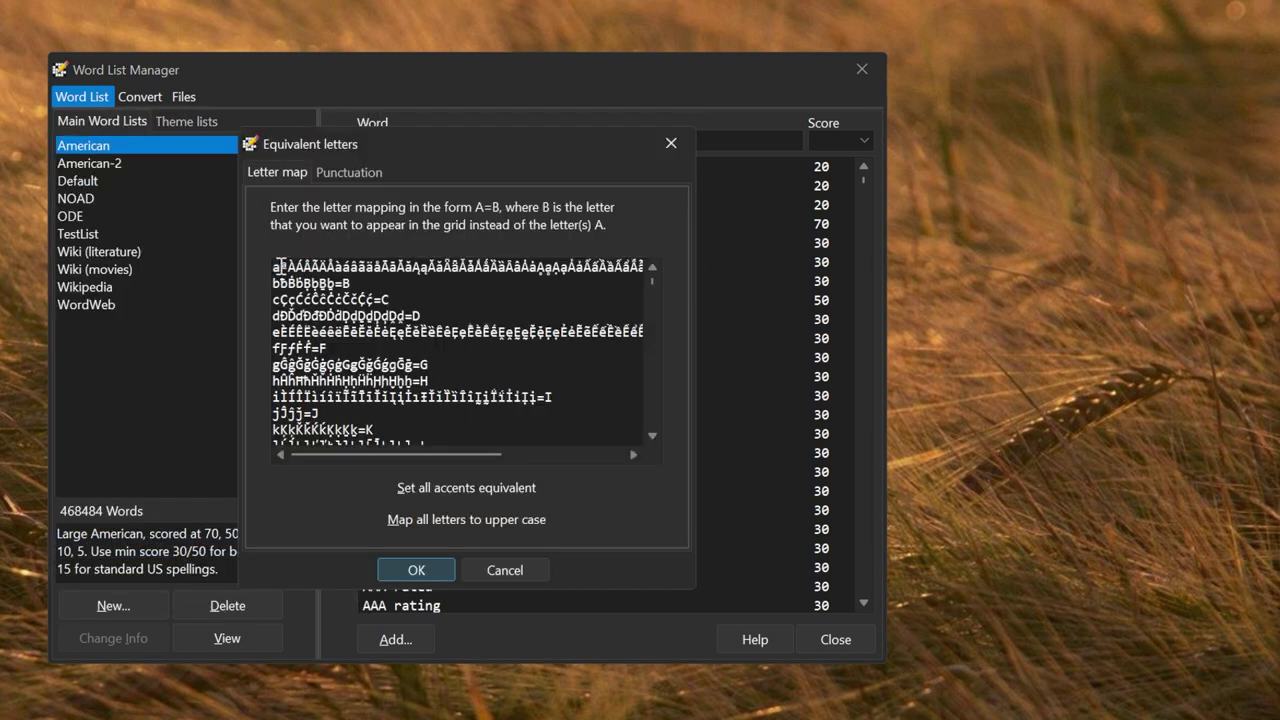
left_click_drag(281, 265, 674, 274)
left_click(628, 272)
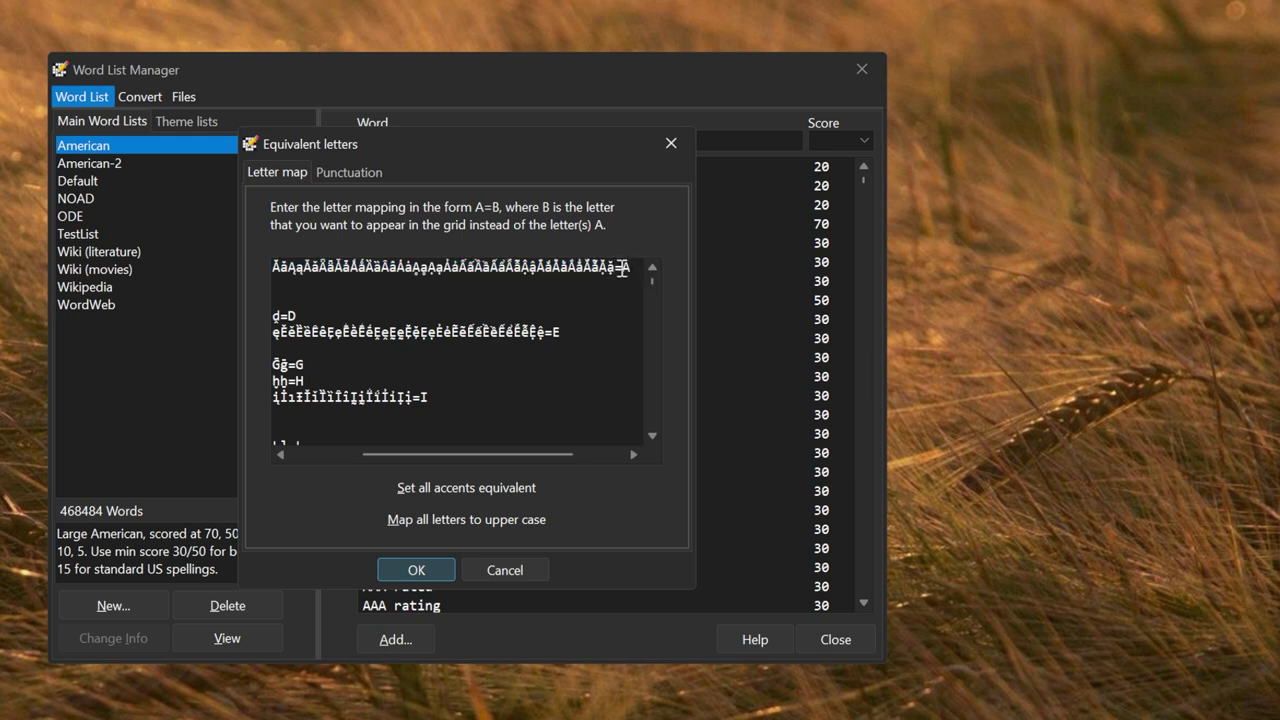
left_click(350, 176)
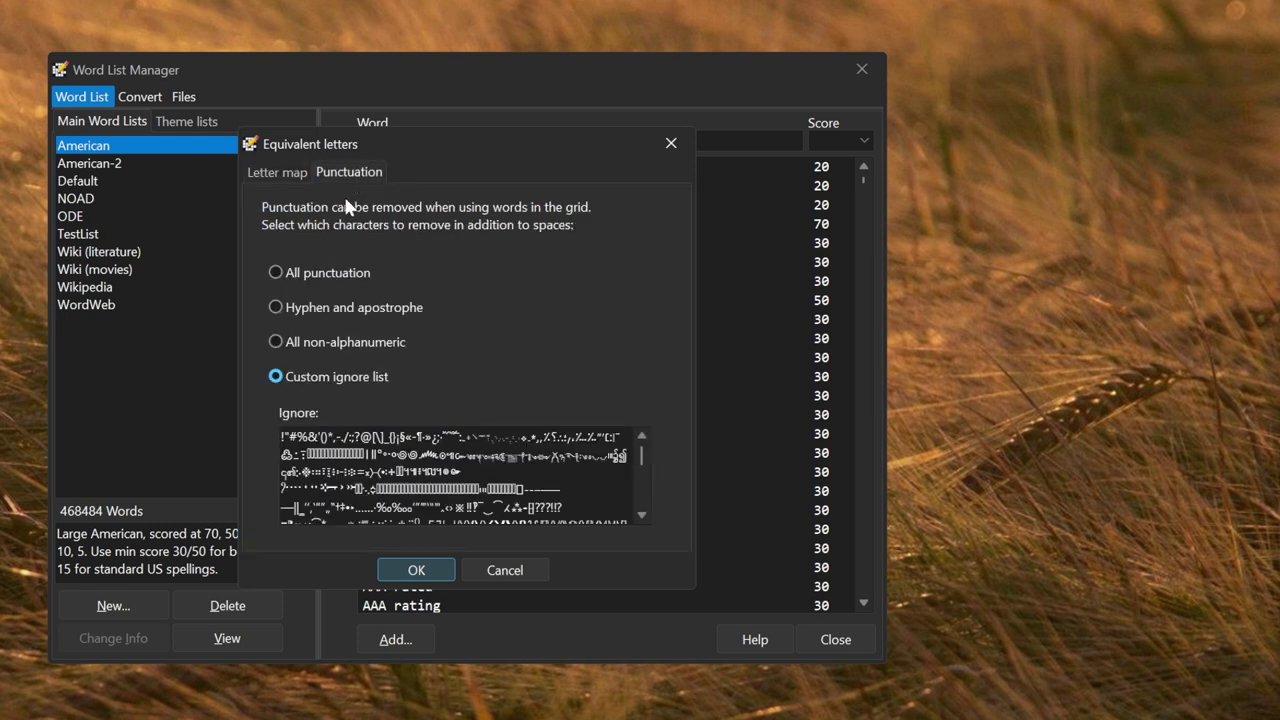
left_click(319, 272)
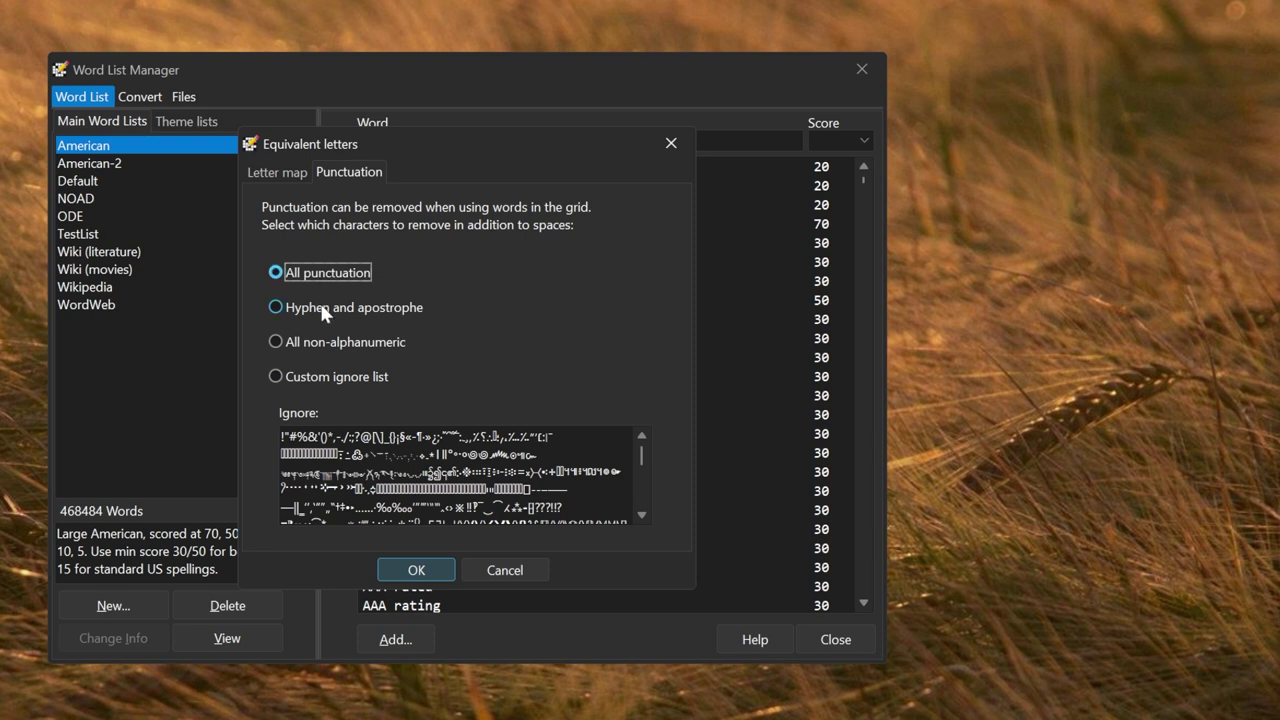
left_click(322, 309)
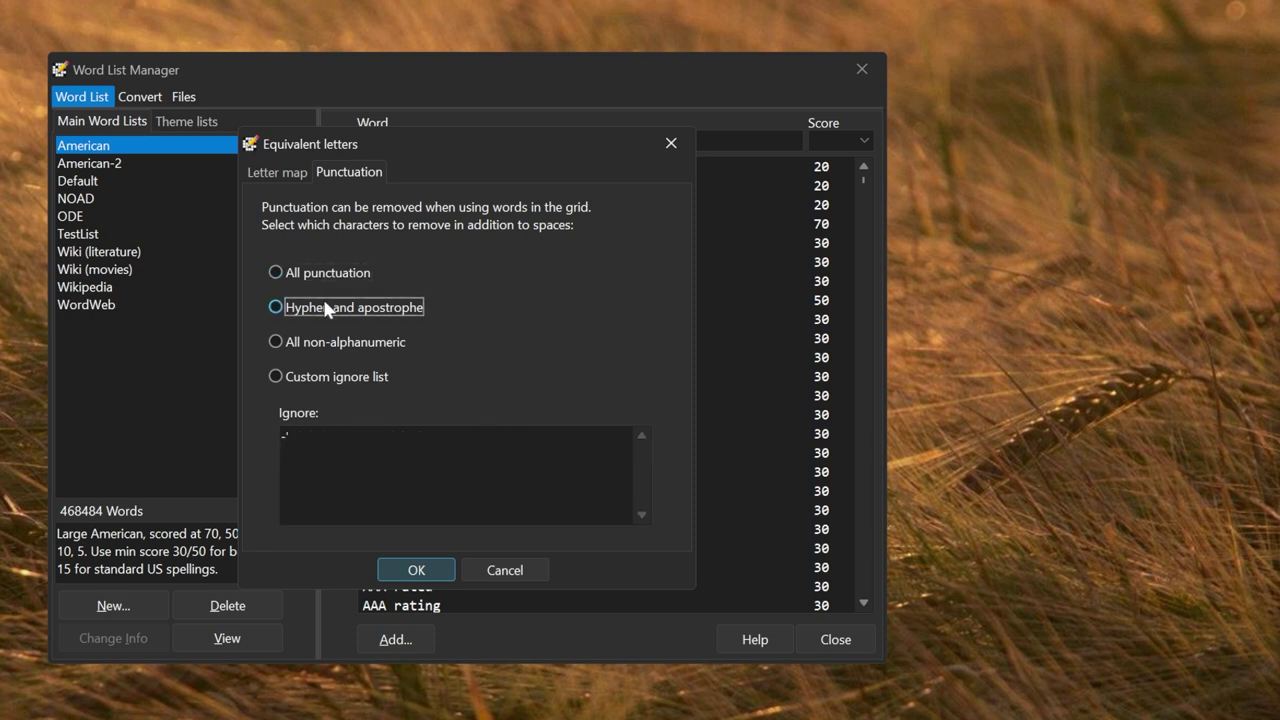
left_click(275, 340)
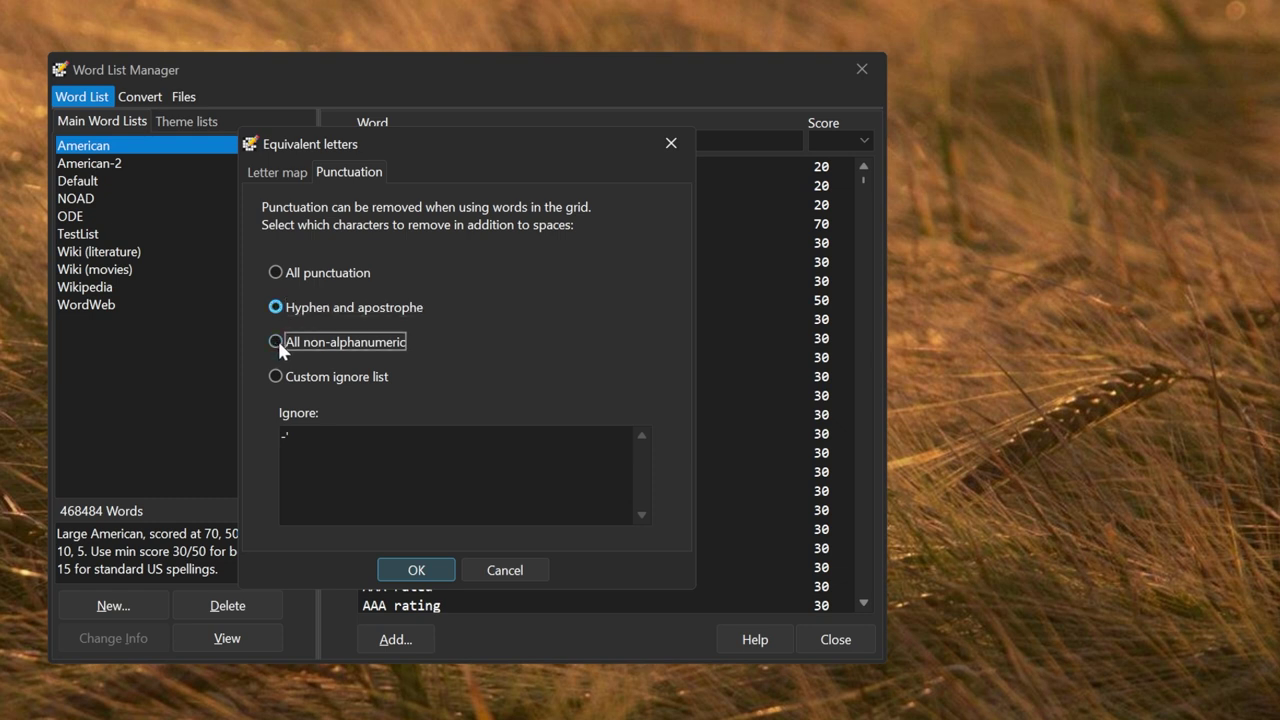
left_click(278, 338)
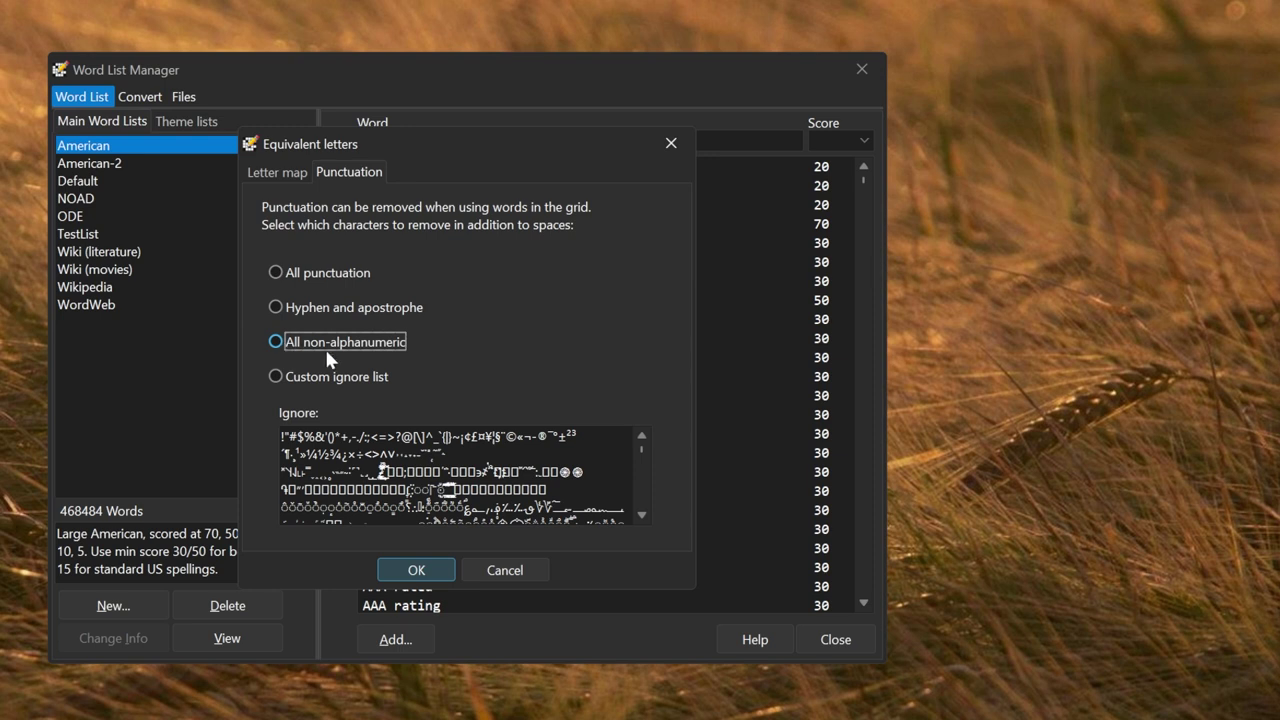
left_click(330, 345)
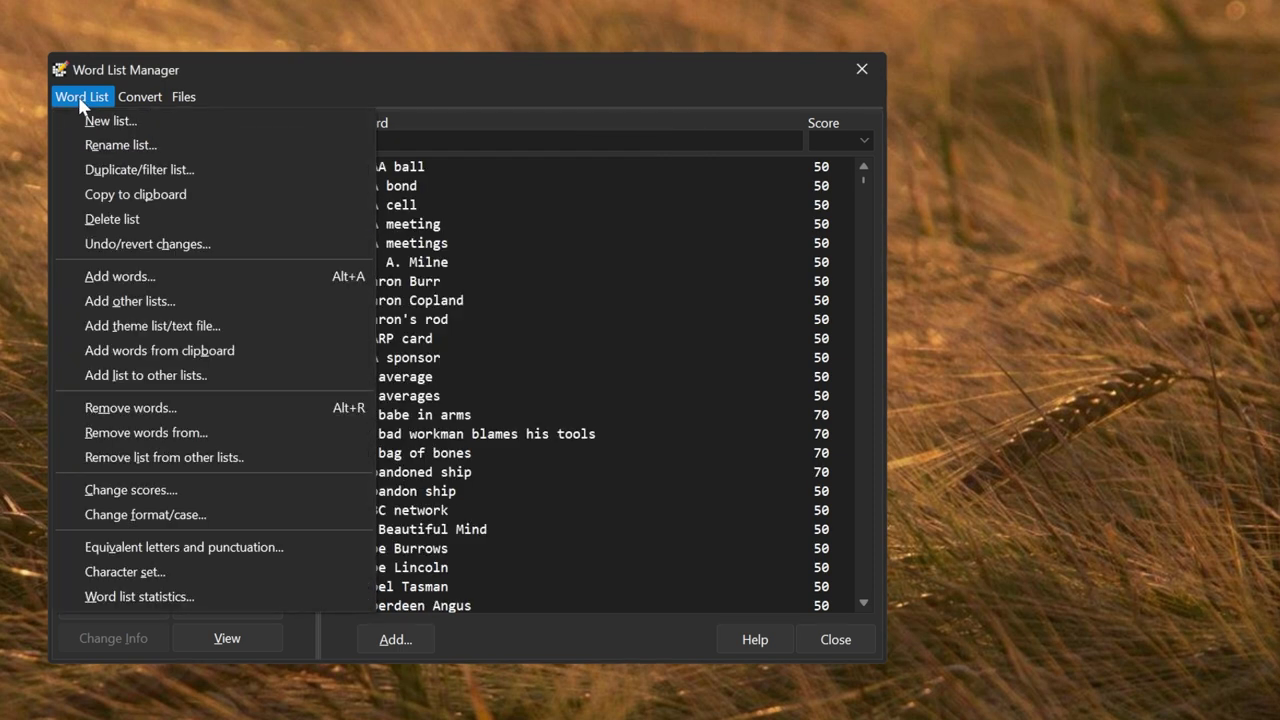
Review the Change format/case options and cancel without changes.
left_click(148, 514)
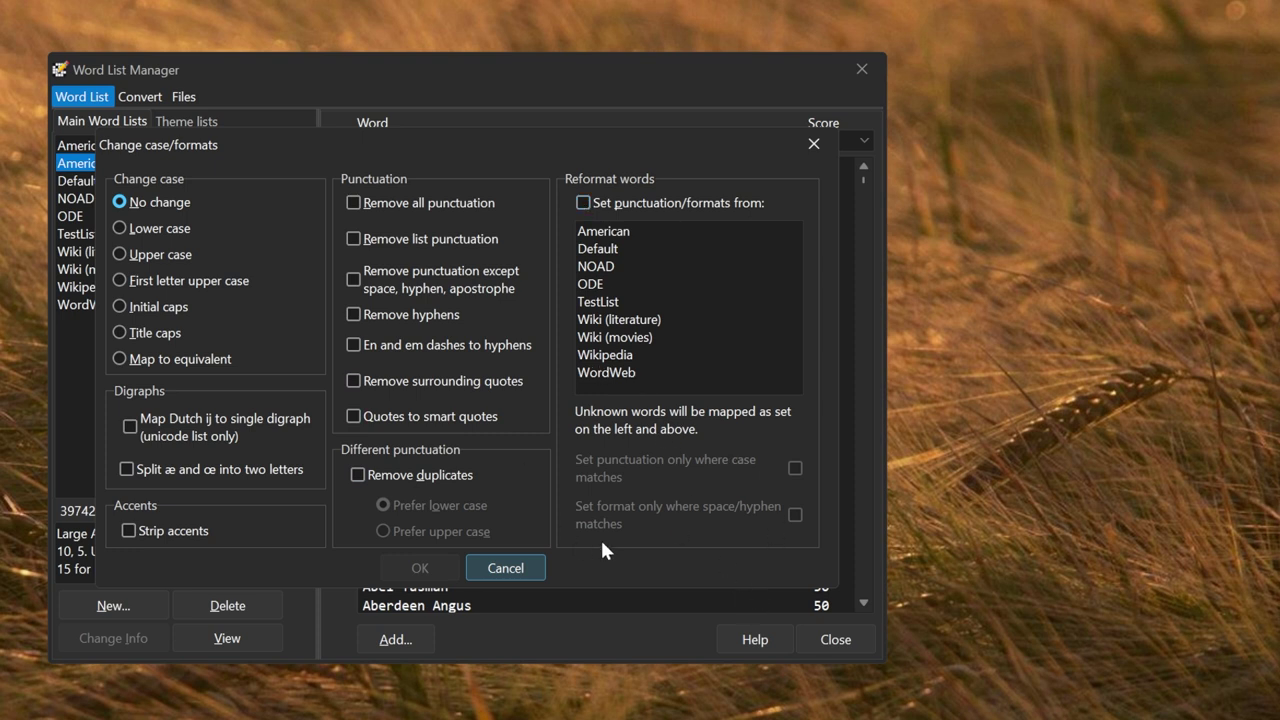
left_click(830, 145)
Convert 'far from the madding crowd' to title case: Far from the Madding Crowd.
right_click(477, 190)
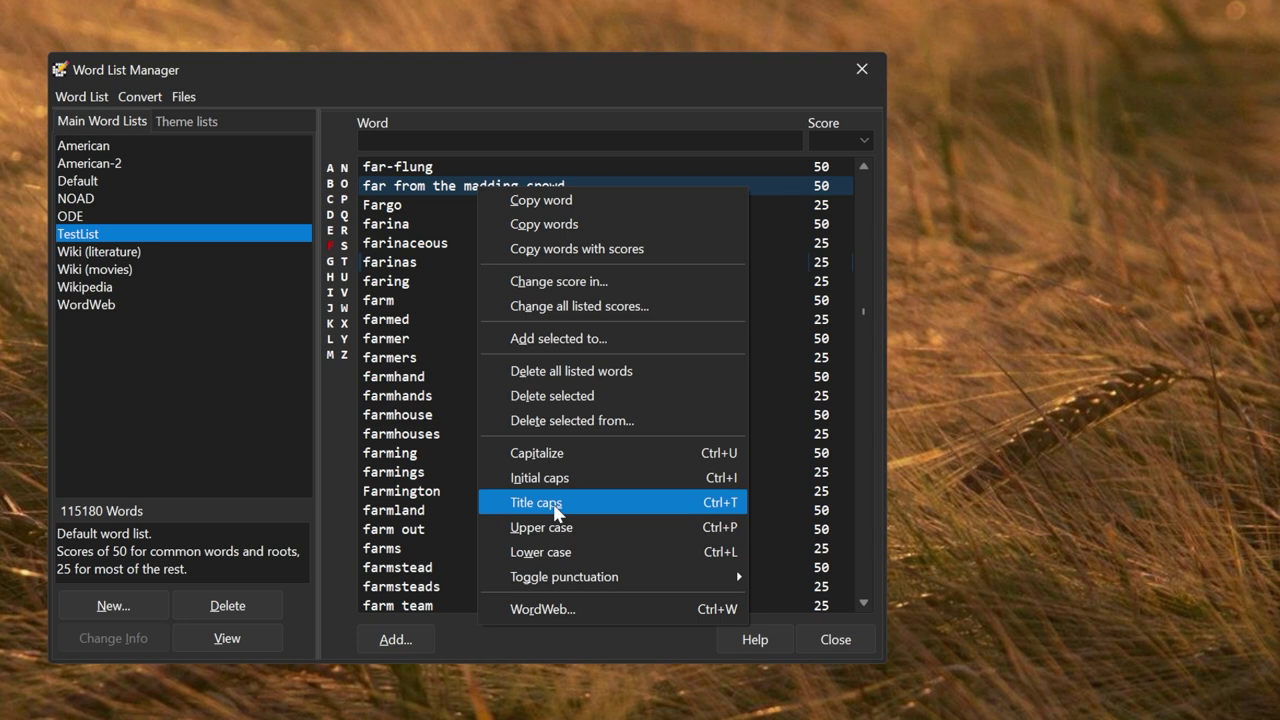
left_click(556, 508)
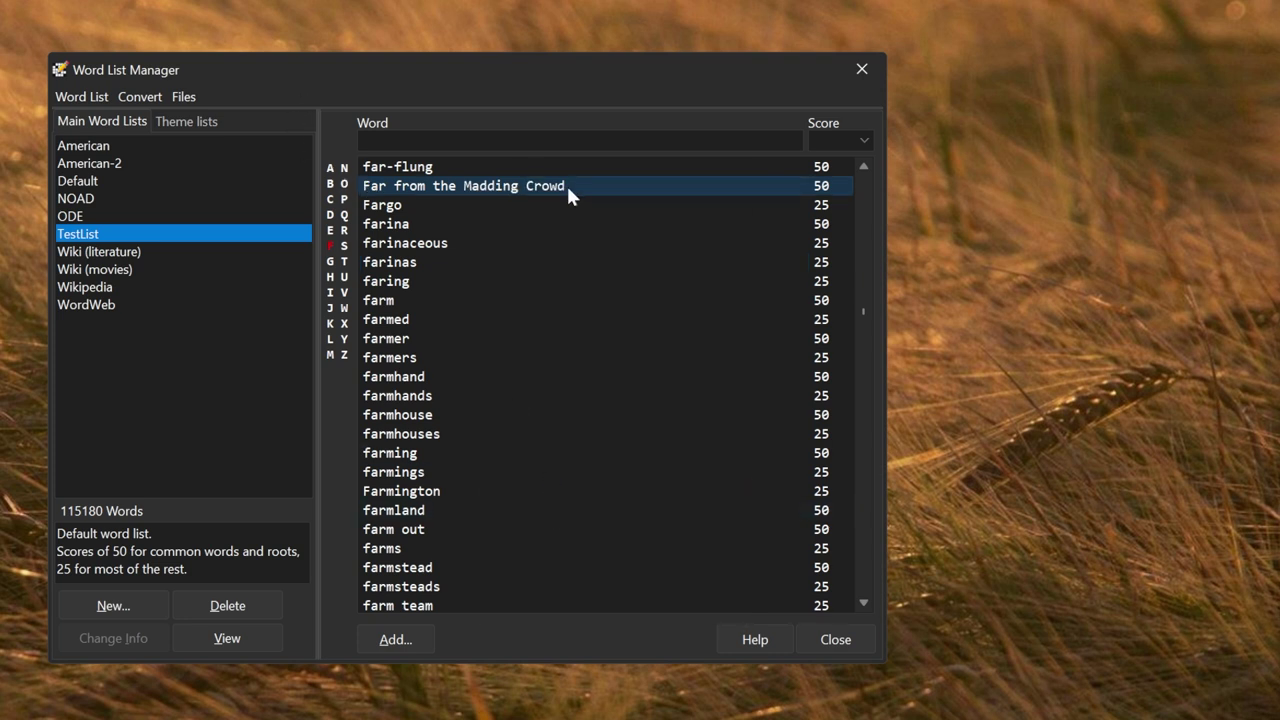
scroll(531, 303, "down", 9)
right_click(391, 224)
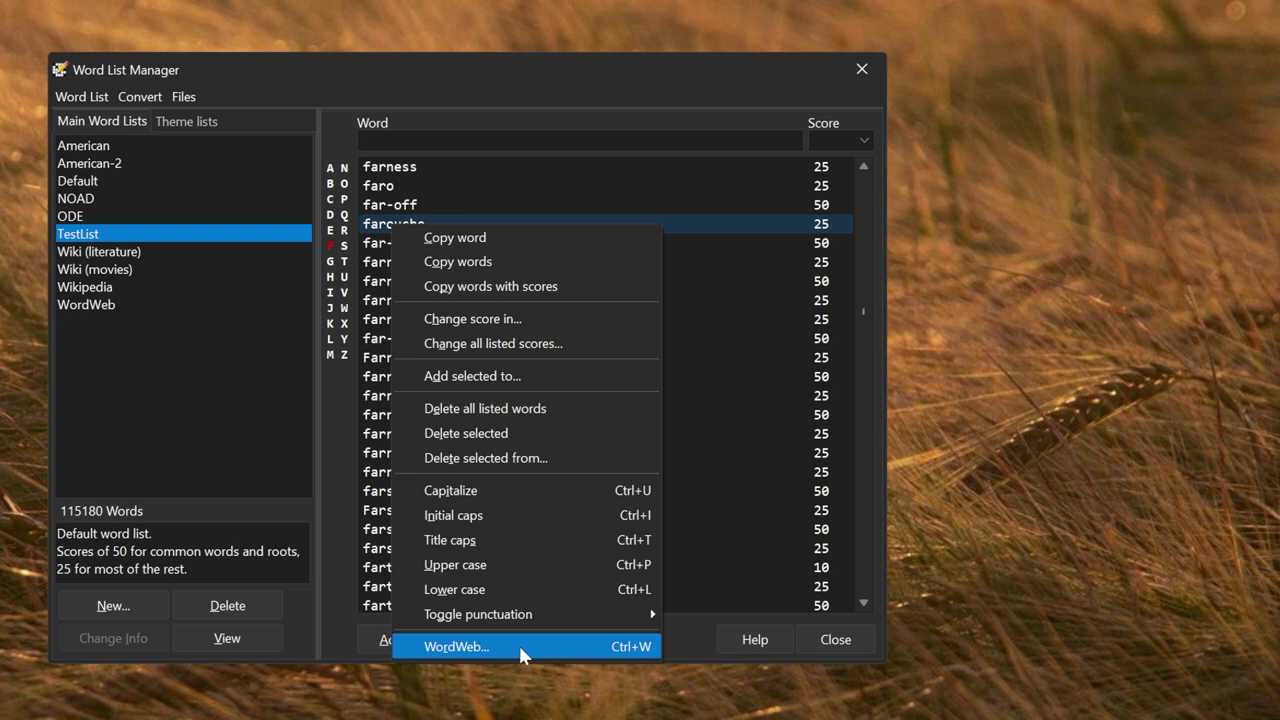
Look up farouche in WordWeb, then close WordWeb and the Word List Manager.
left_click(632, 646)
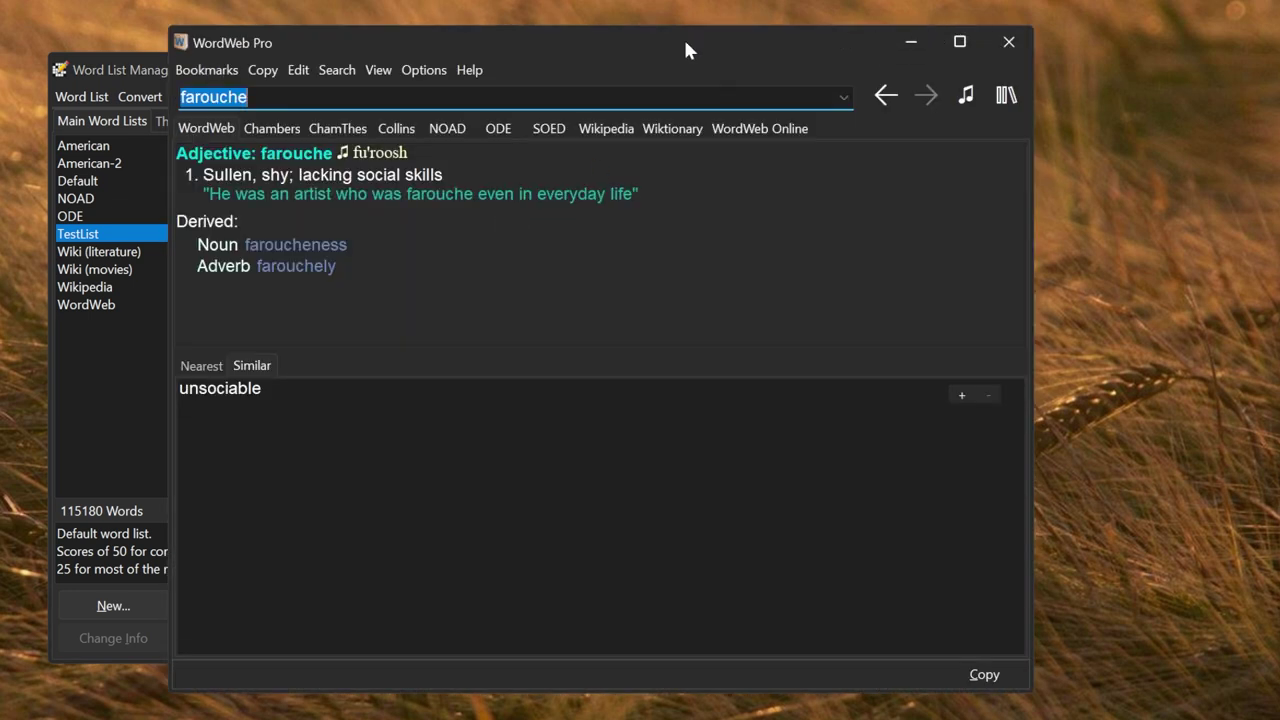
left_click(1008, 42)
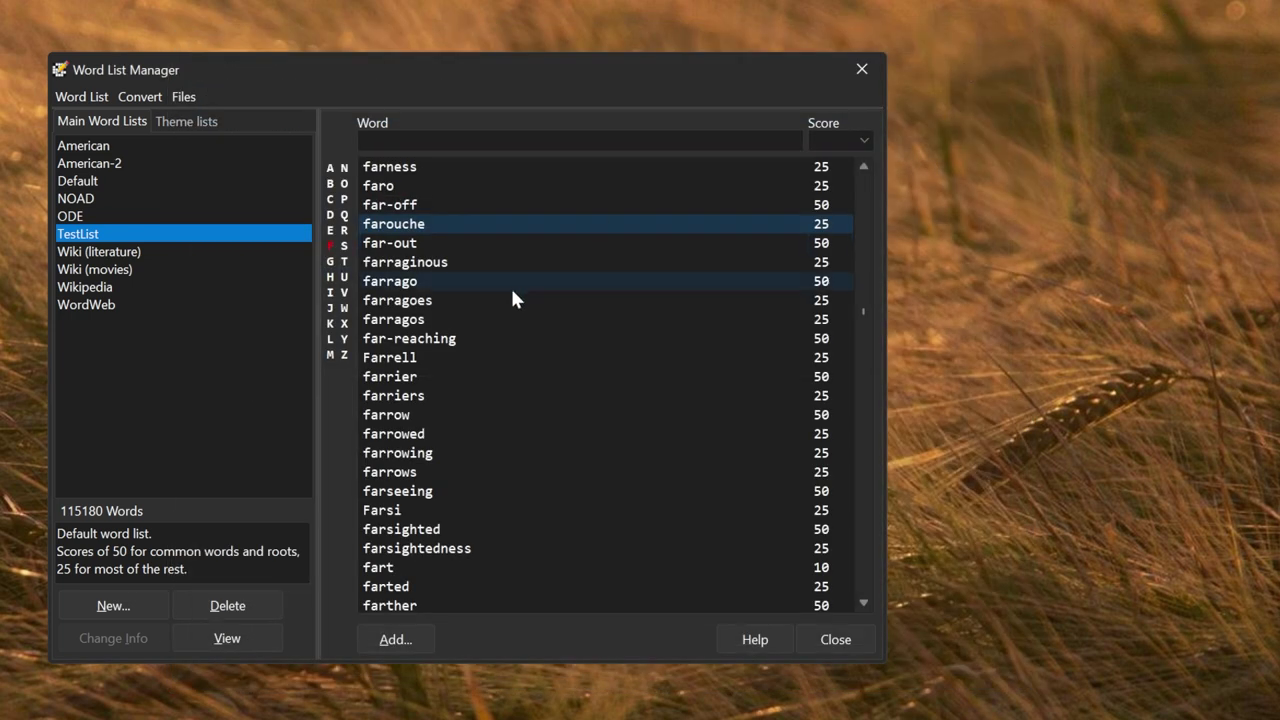
key("Escape")
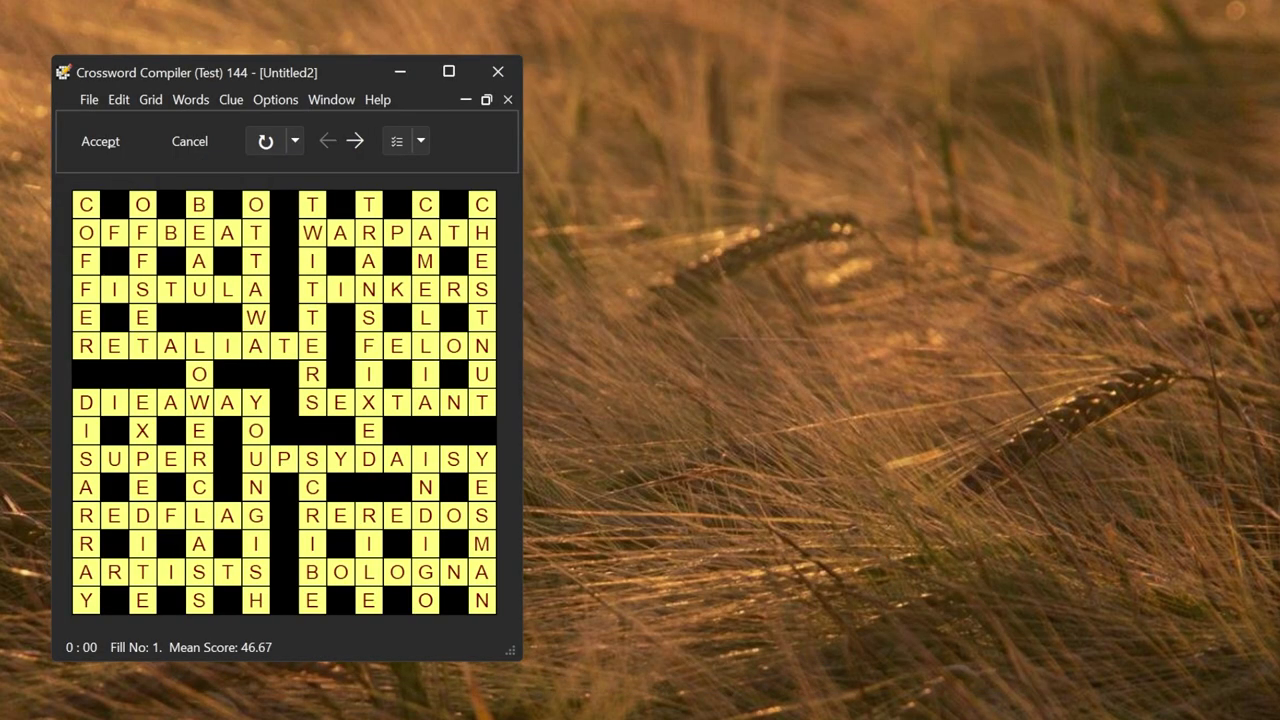
Look up expedite in WordWeb from the Words used in fill list.
left_click(401, 139)
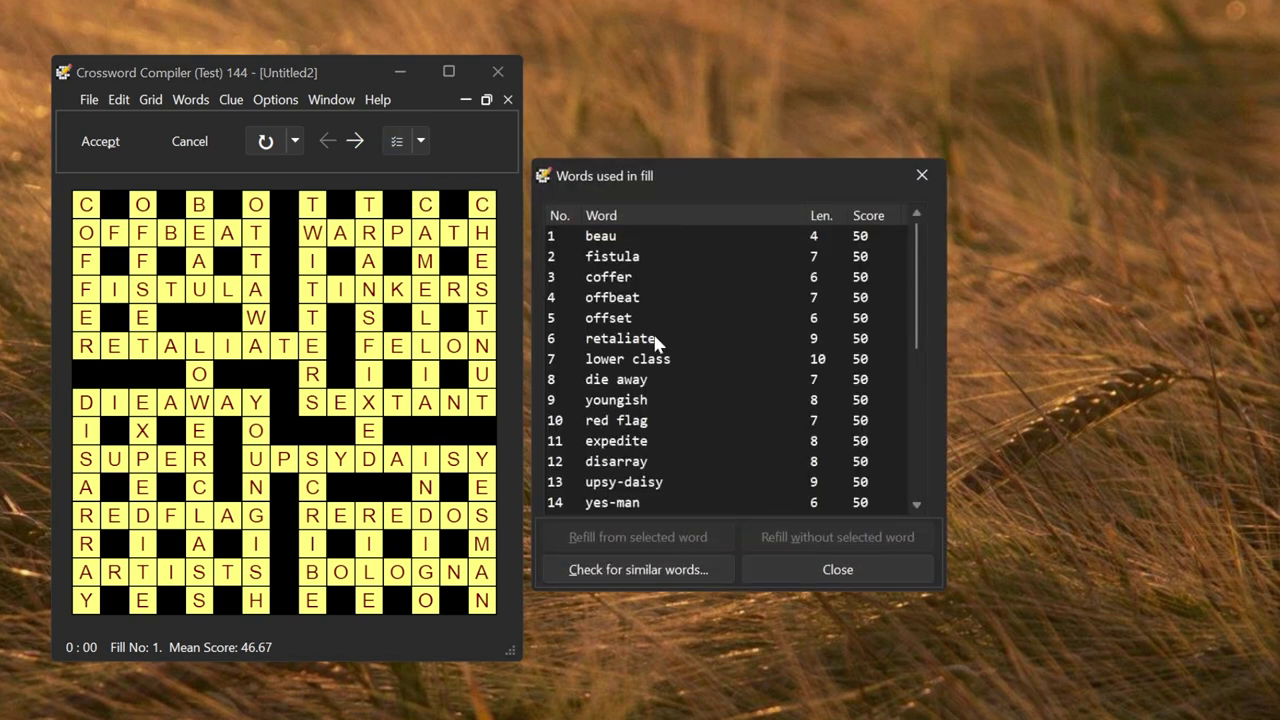
double_click(641, 442)
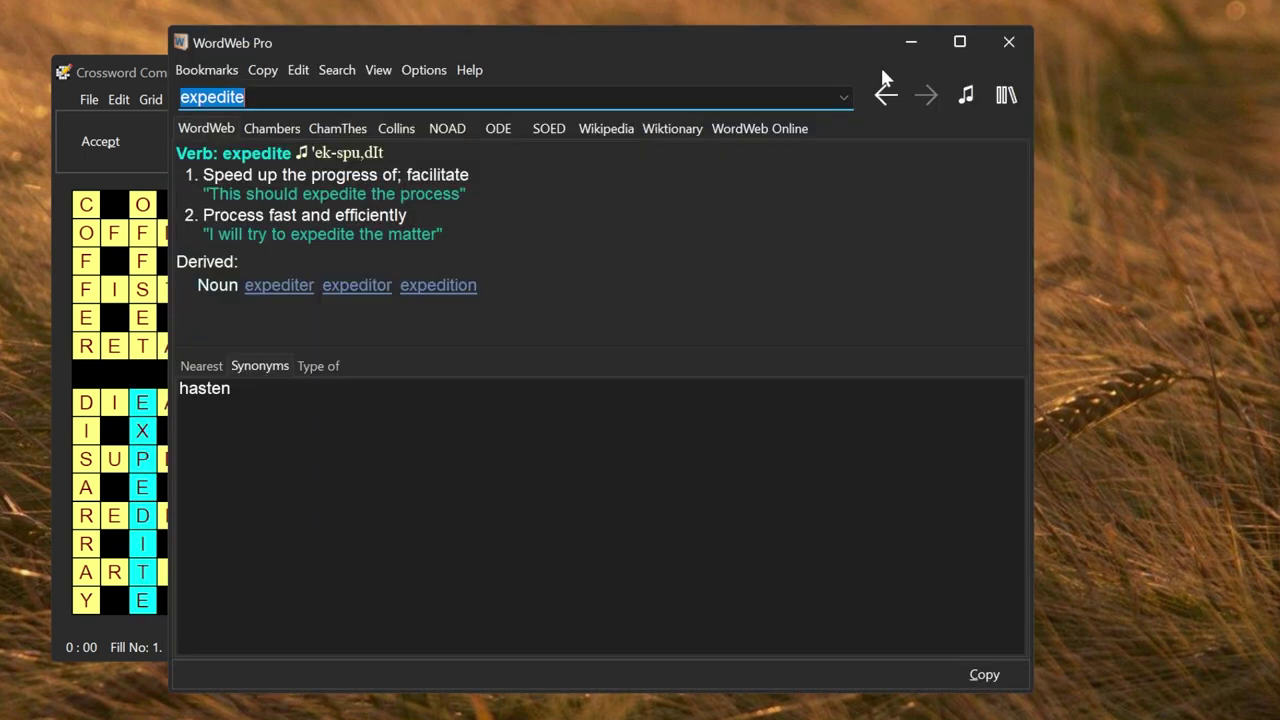
left_click(1006, 44)
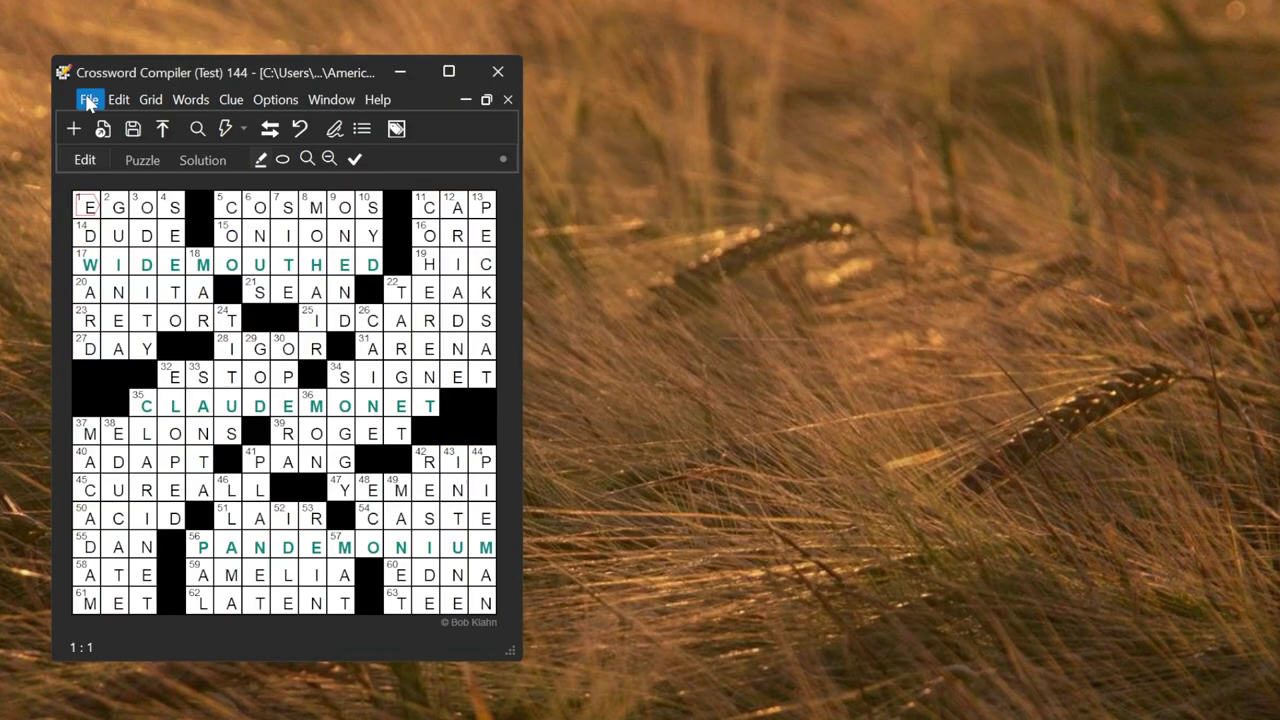
Preview the worksheet printout with the grid scaled to fill the clue columns.
left_click(89, 100)
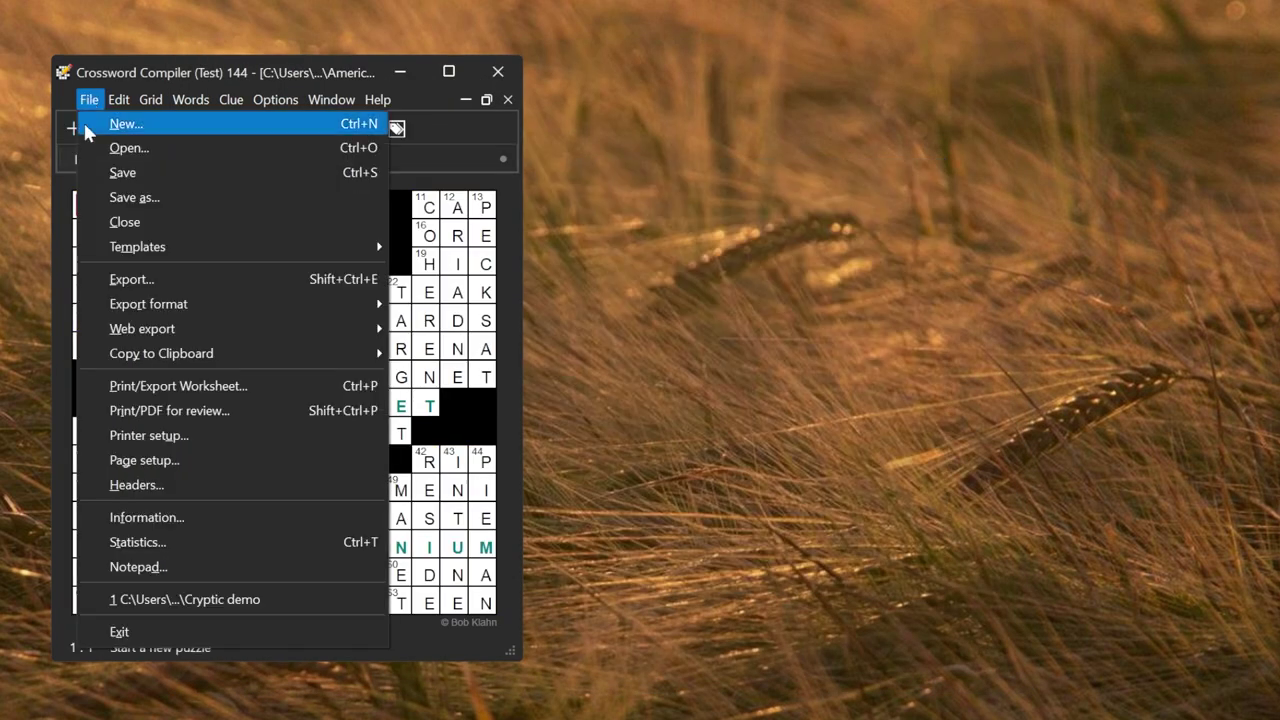
left_click(197, 396)
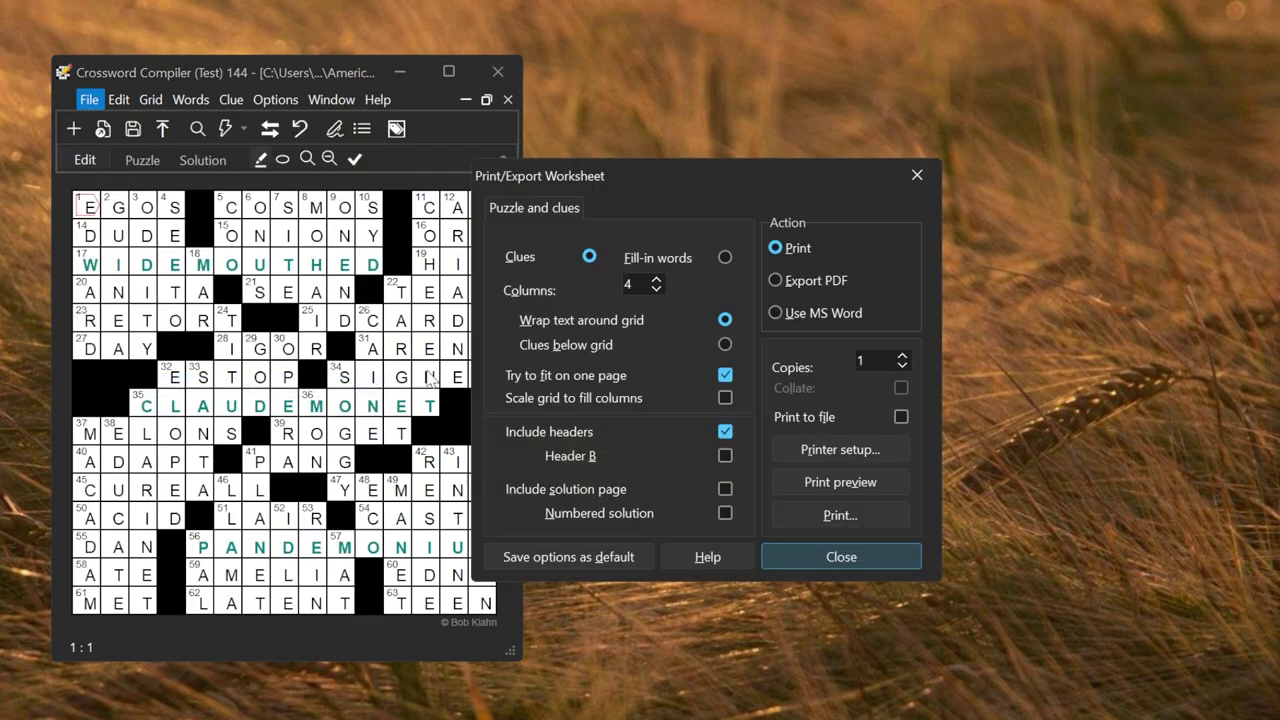
left_click(726, 400)
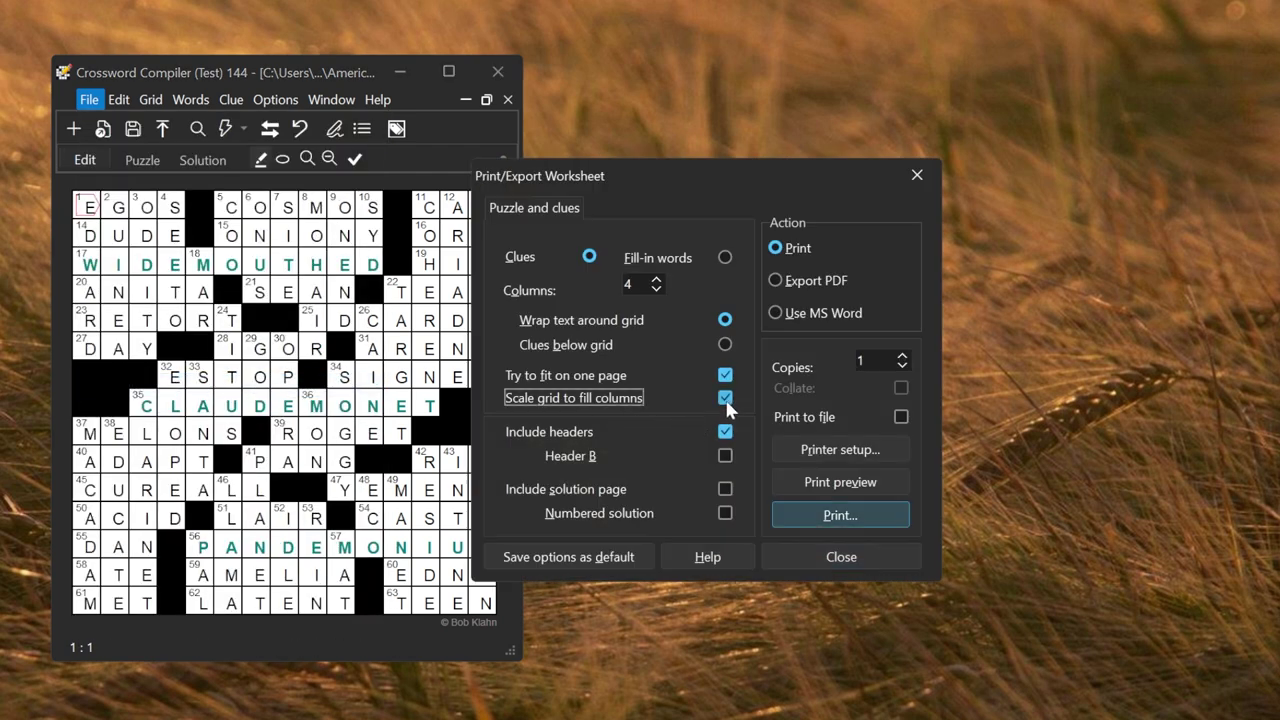
left_click(797, 482)
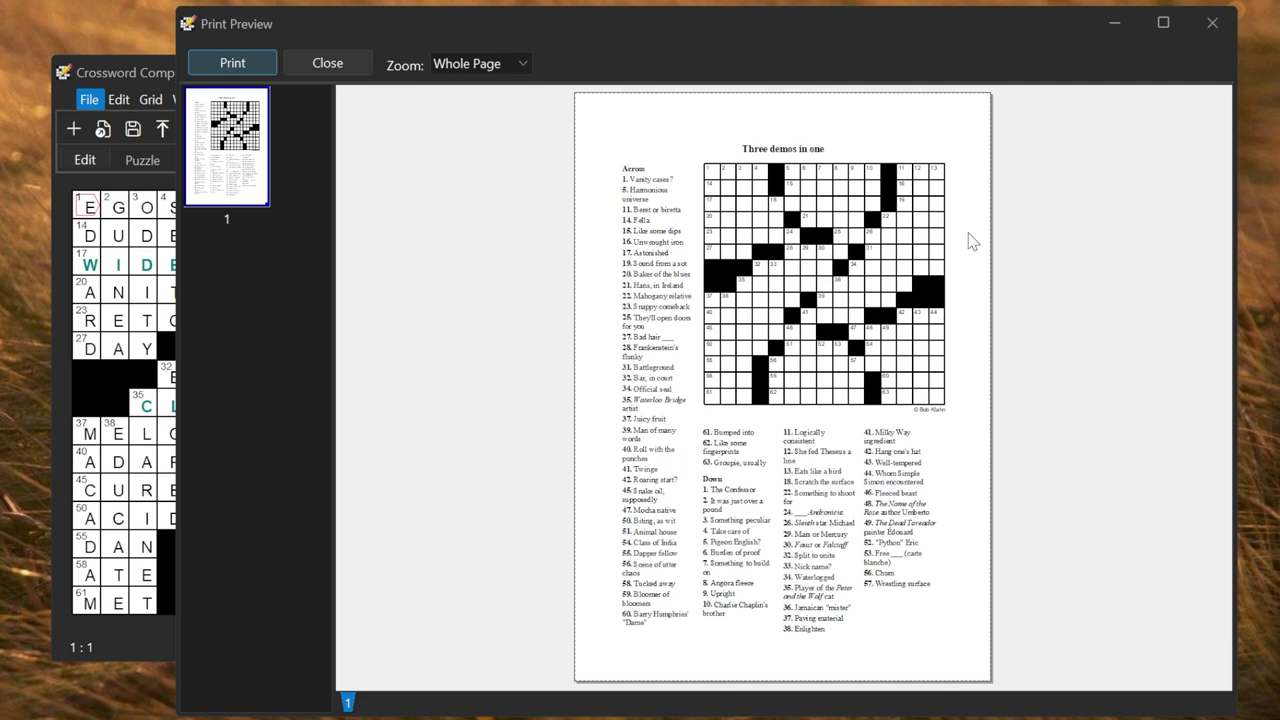
Close the preview and view the puzzle statistics' per-letter frequency counts.
left_click(1212, 22)
left_click(87, 100)
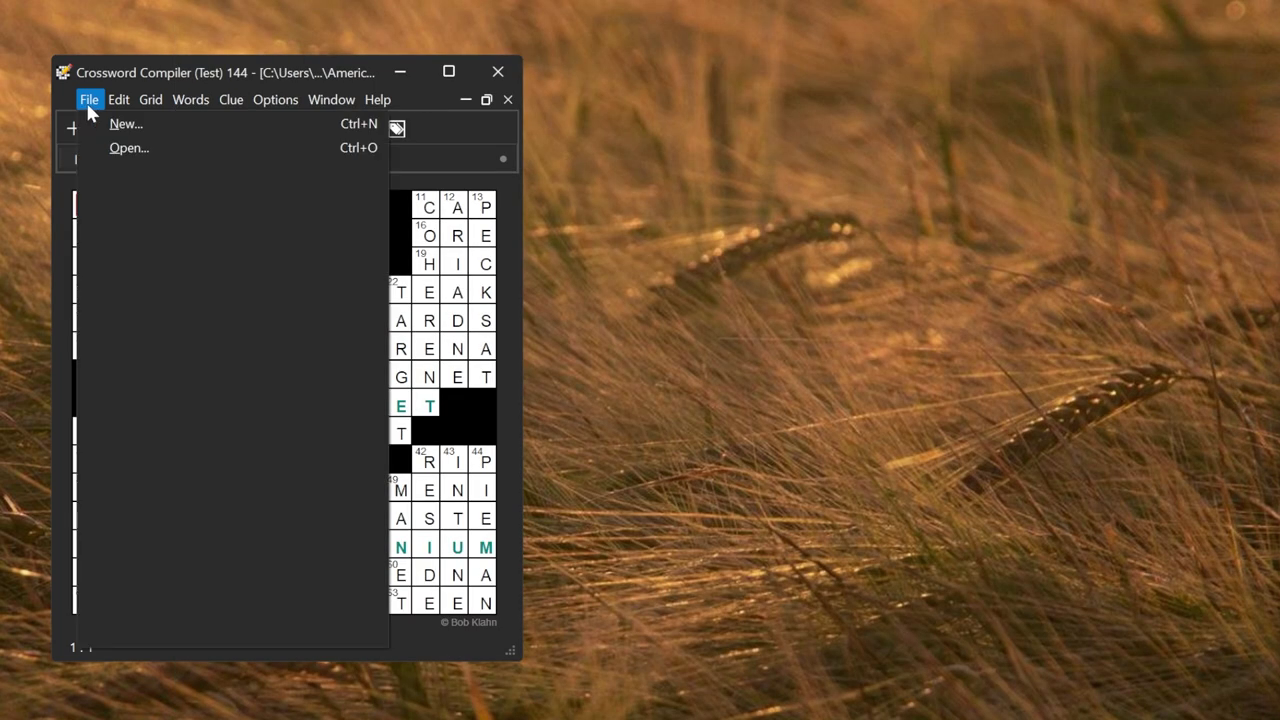
left_click(216, 540)
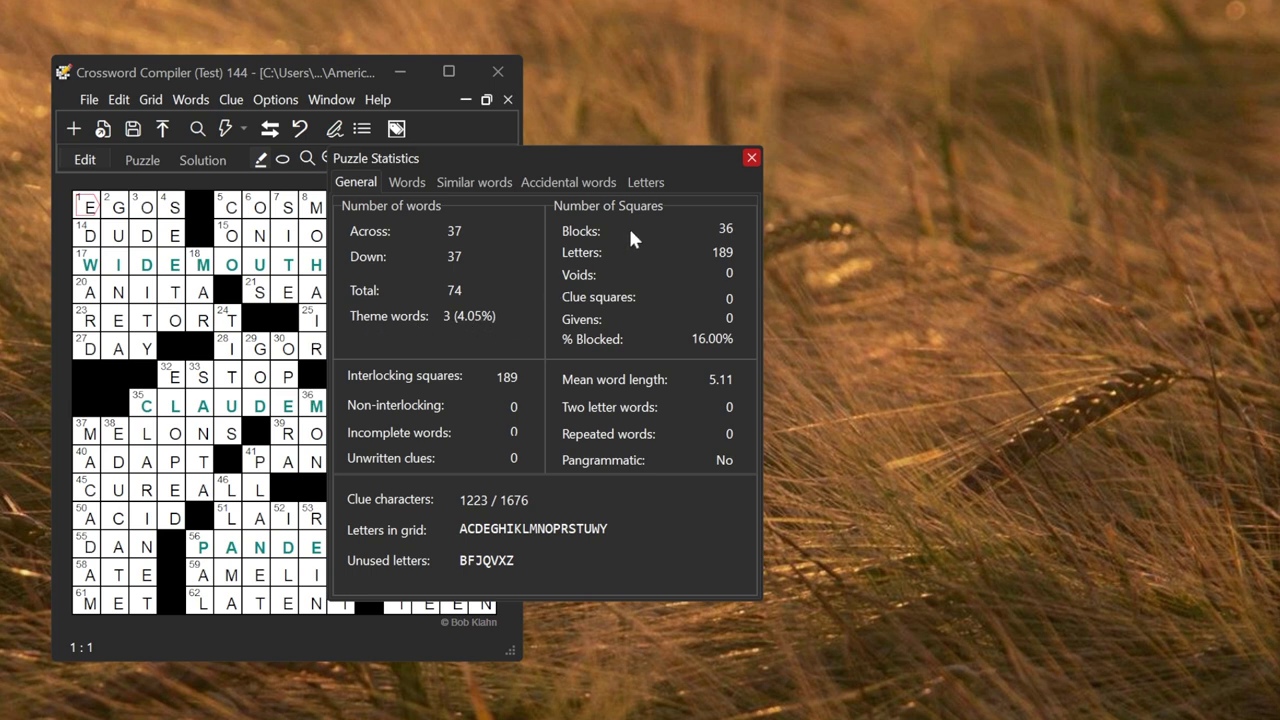
left_click(659, 182)
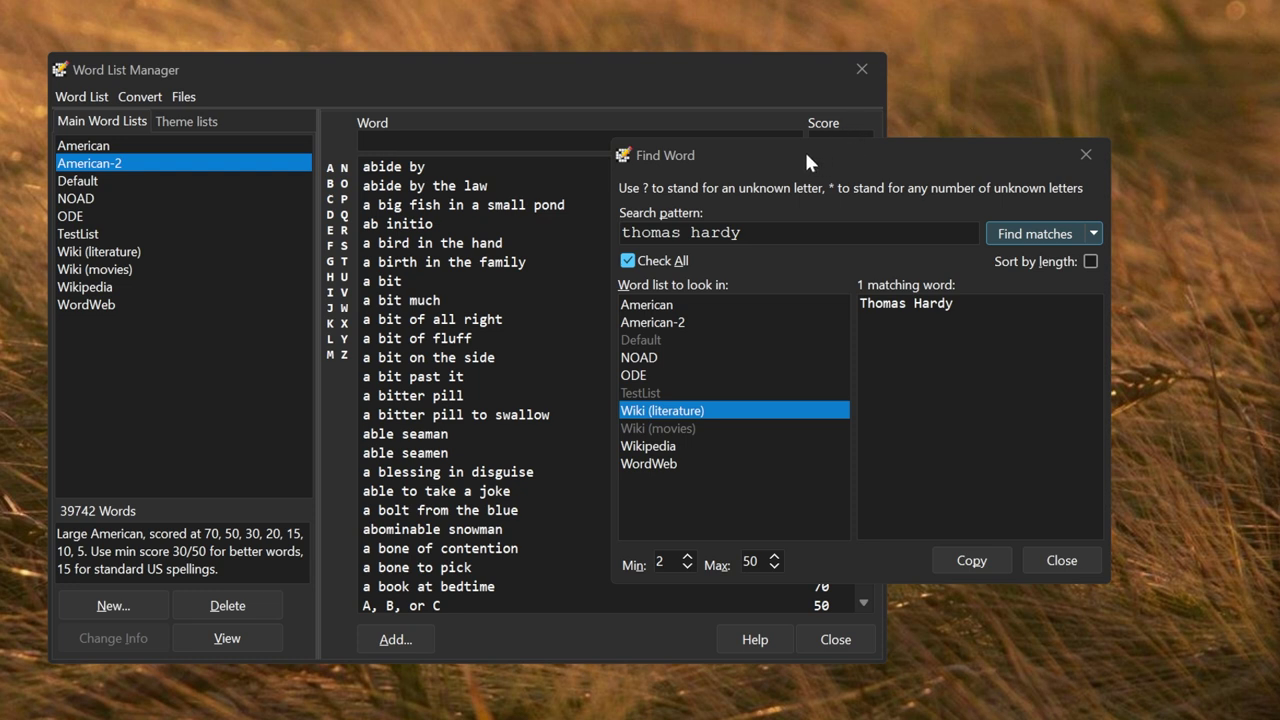
Switch between the Word List Manager and the 'thomas hardy' search results showing the single match.
left_click(679, 152)
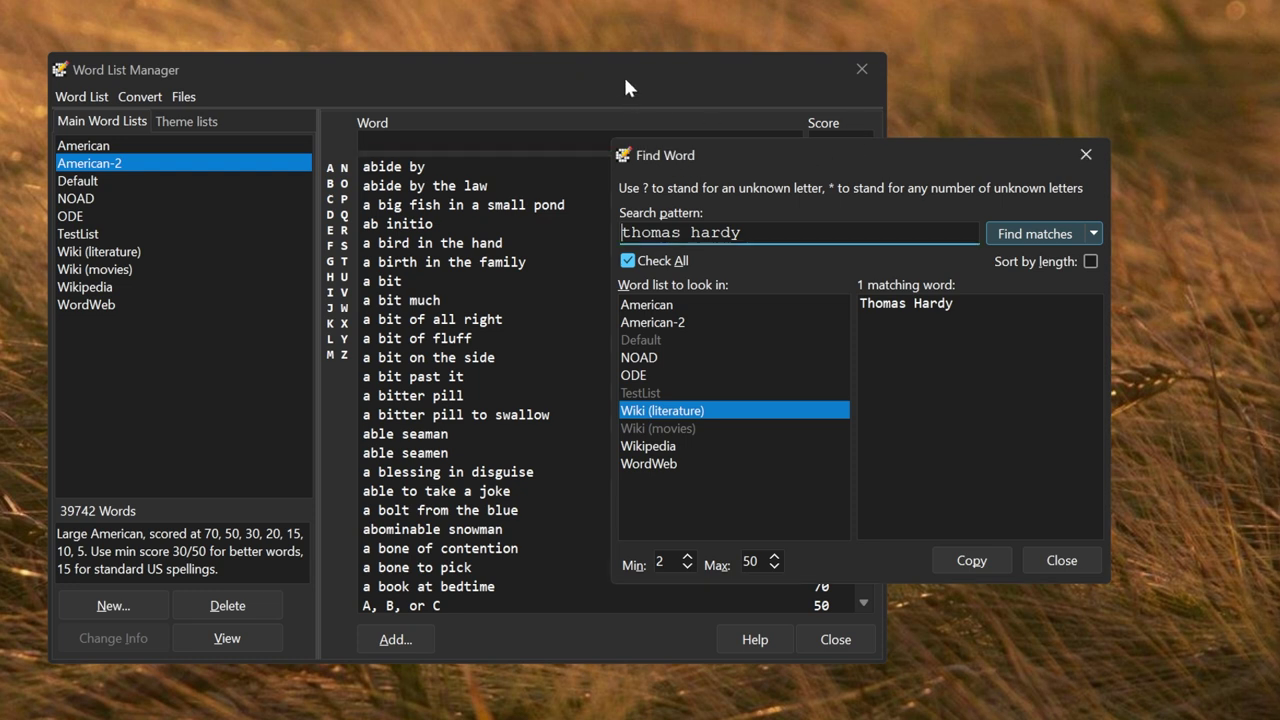
left_click(625, 88)
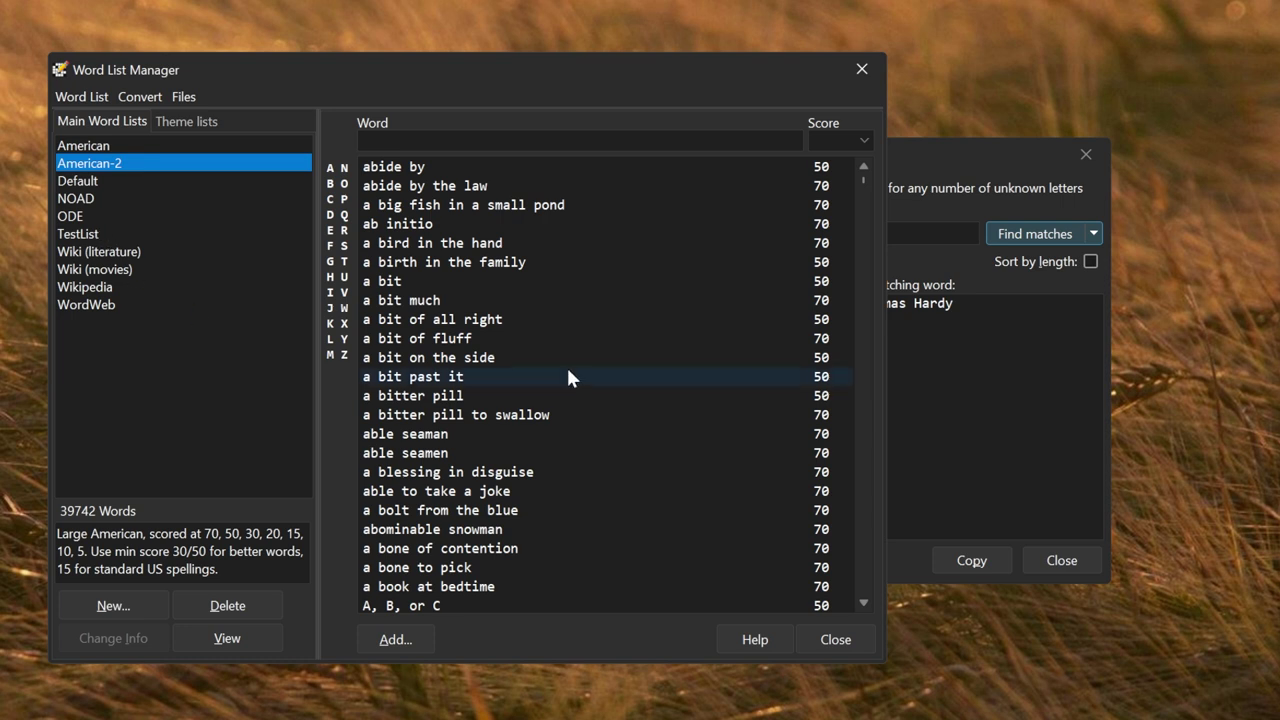
left_click(922, 154)
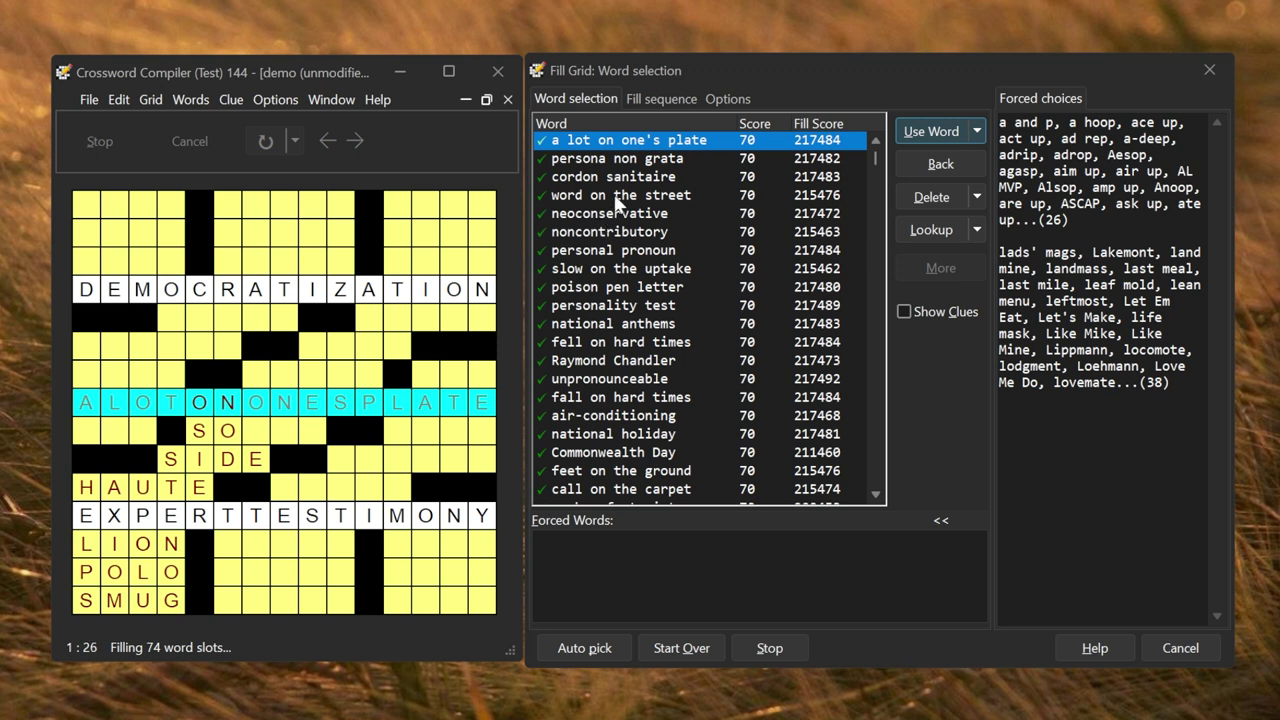
Place 'persona non grata' across the middle, viewing but not changing its answer format.
left_click(629, 160)
right_click(629, 160)
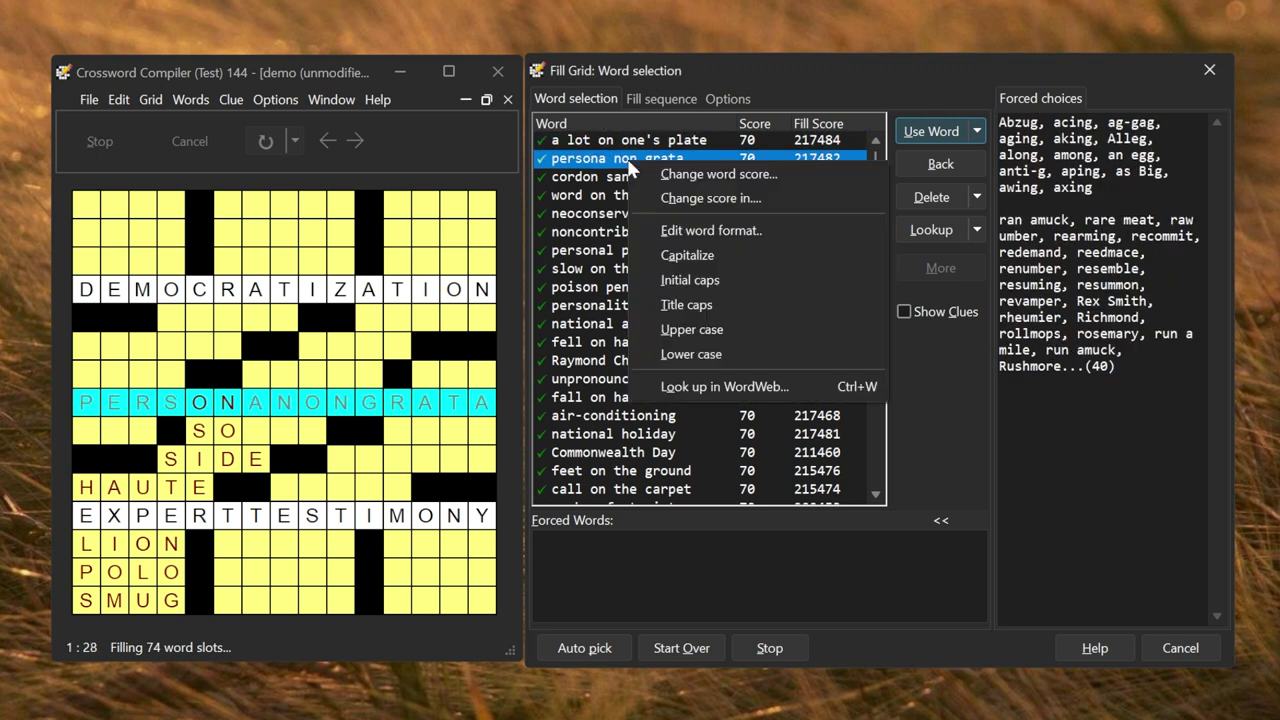
left_click(697, 232)
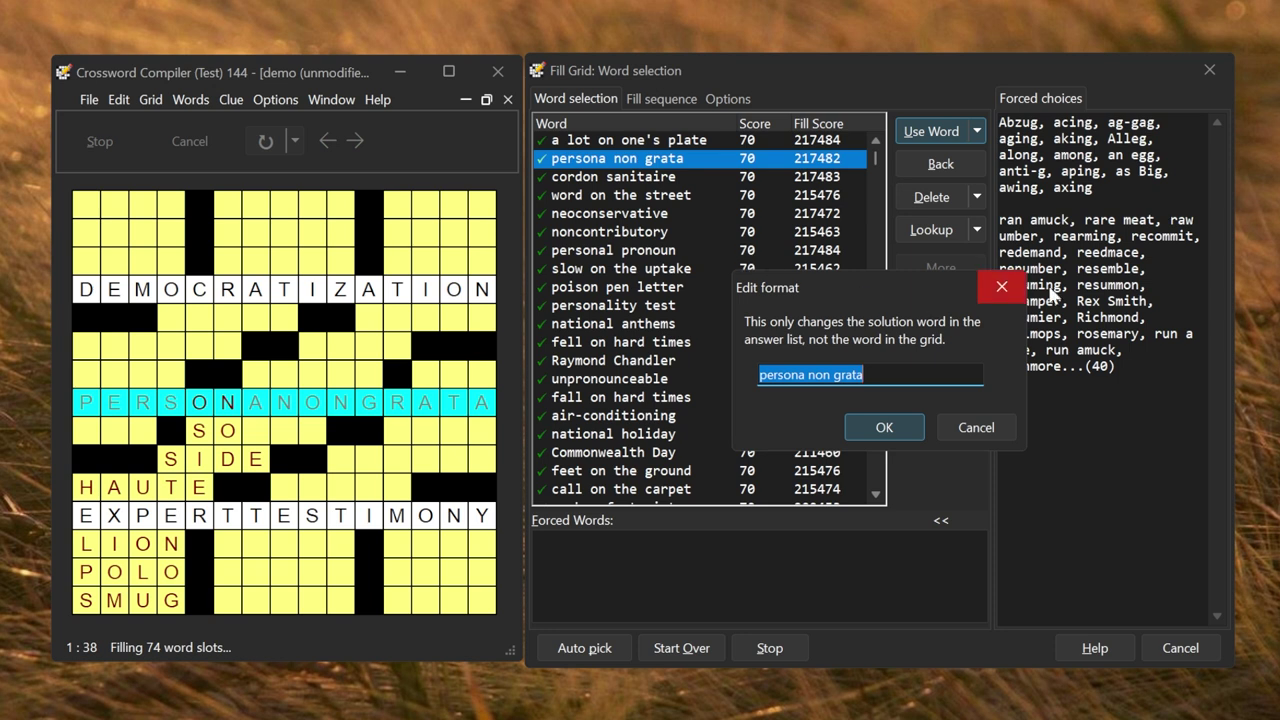
left_click(1002, 287)
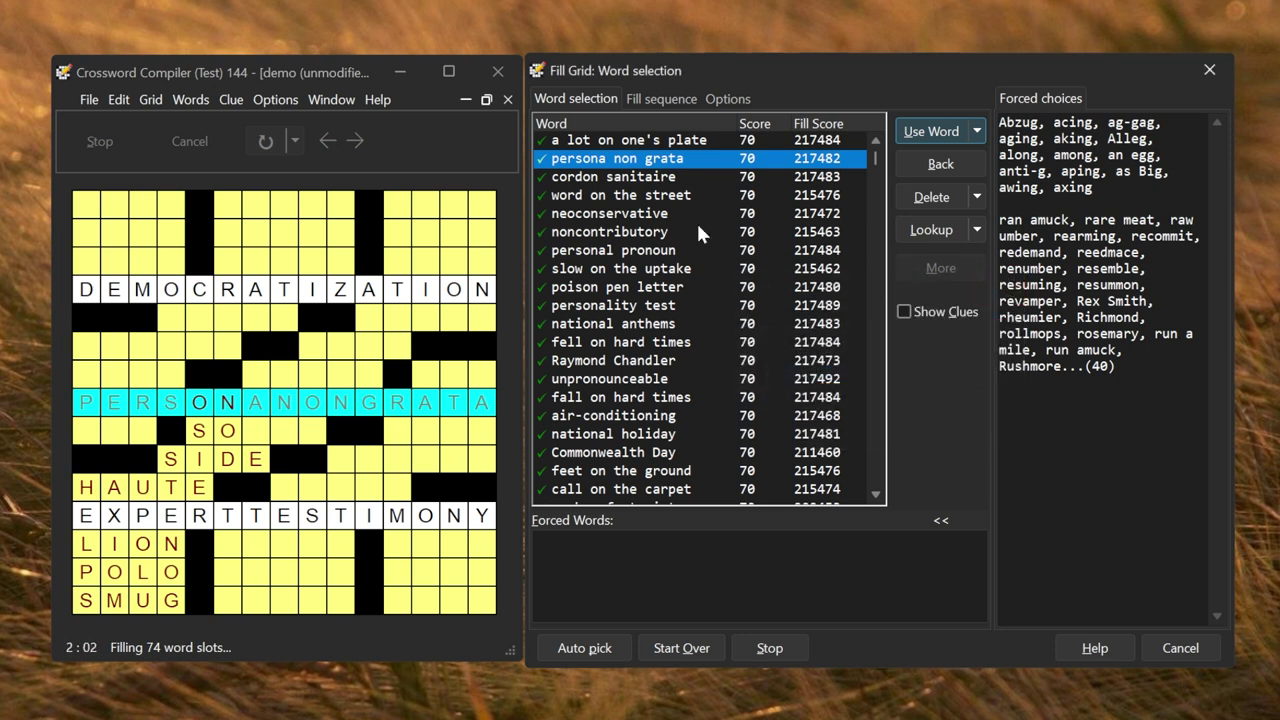